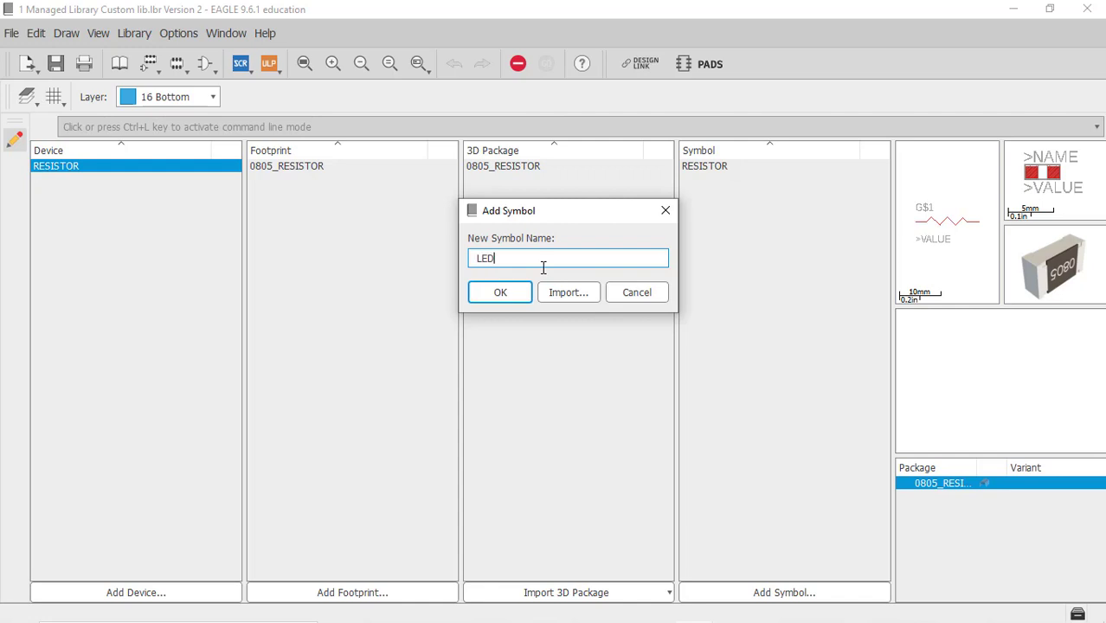
Create the new symbol LED and configure its pins with short length, name visibility off and direction pas.
click(506, 296)
click(511, 321)
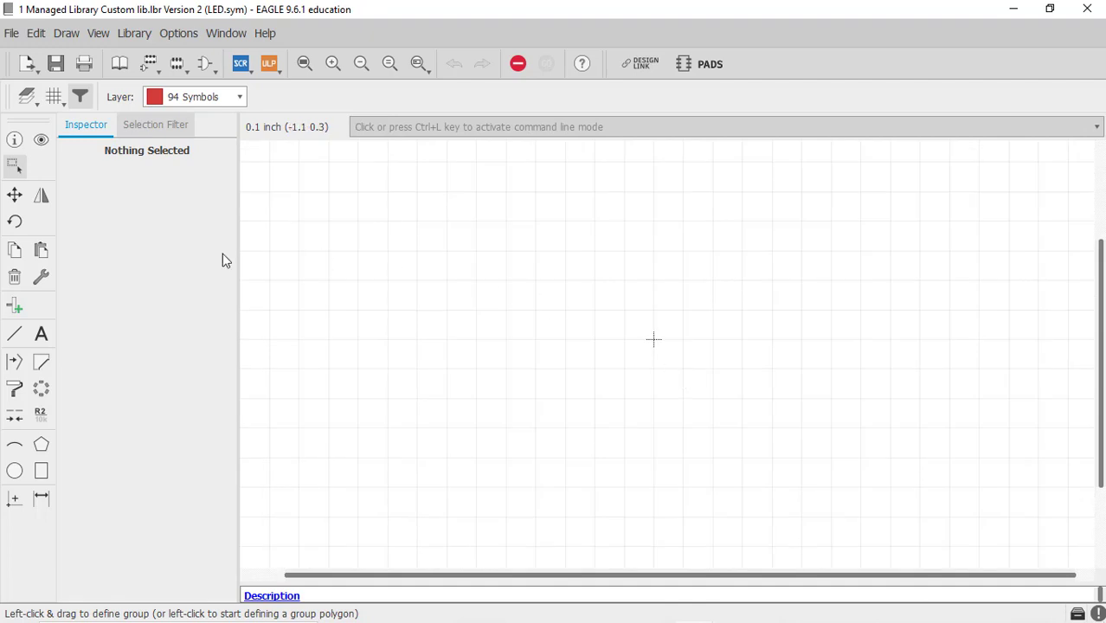
click(14, 308)
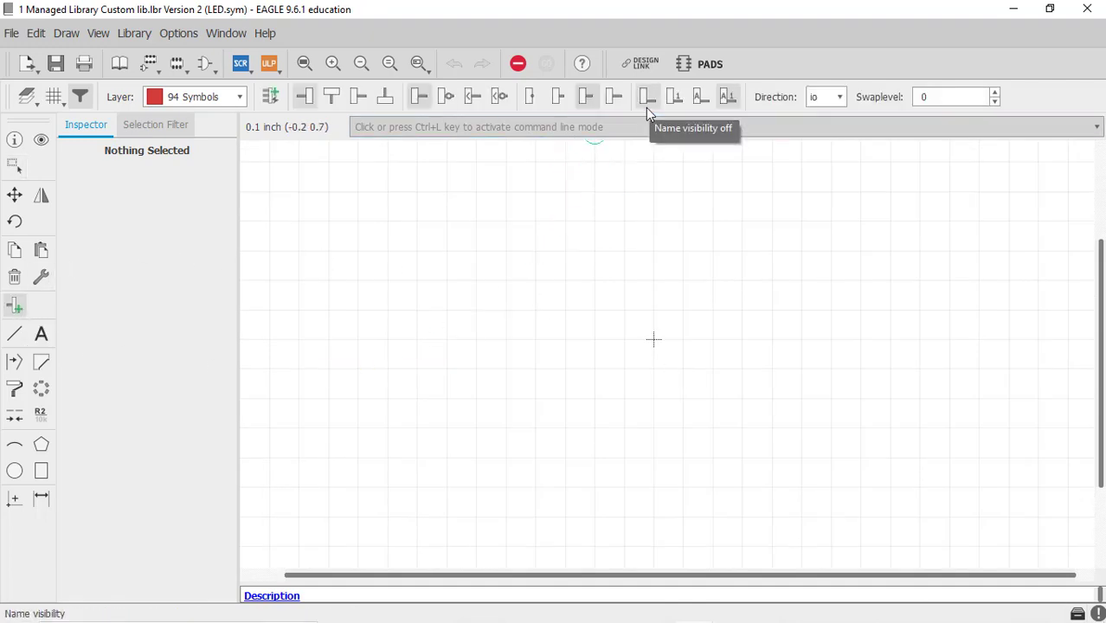
click(559, 101)
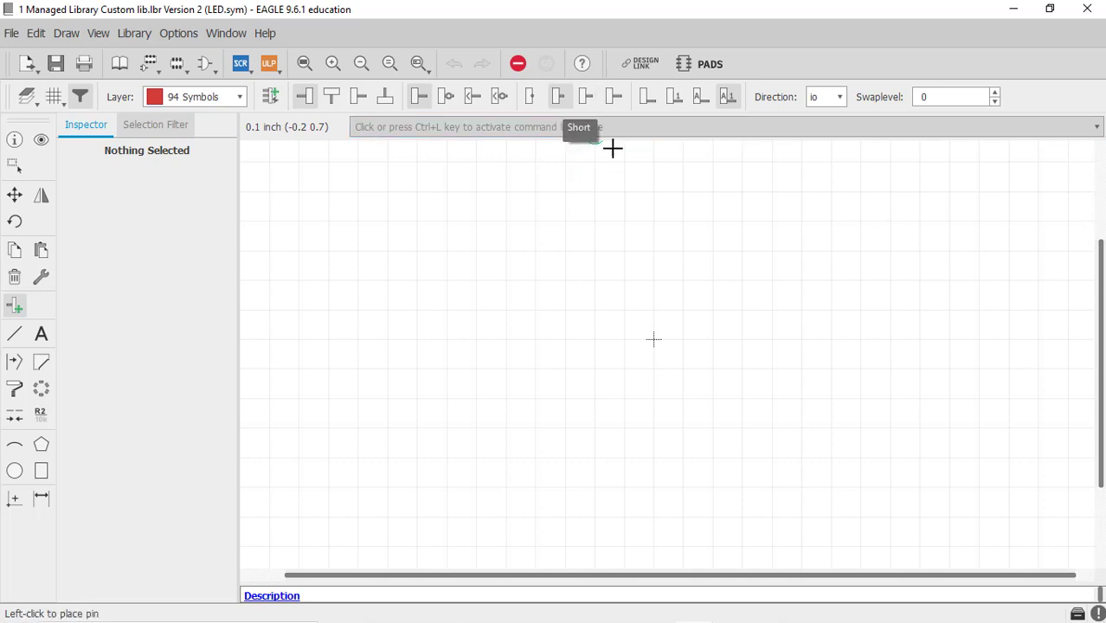
click(648, 100)
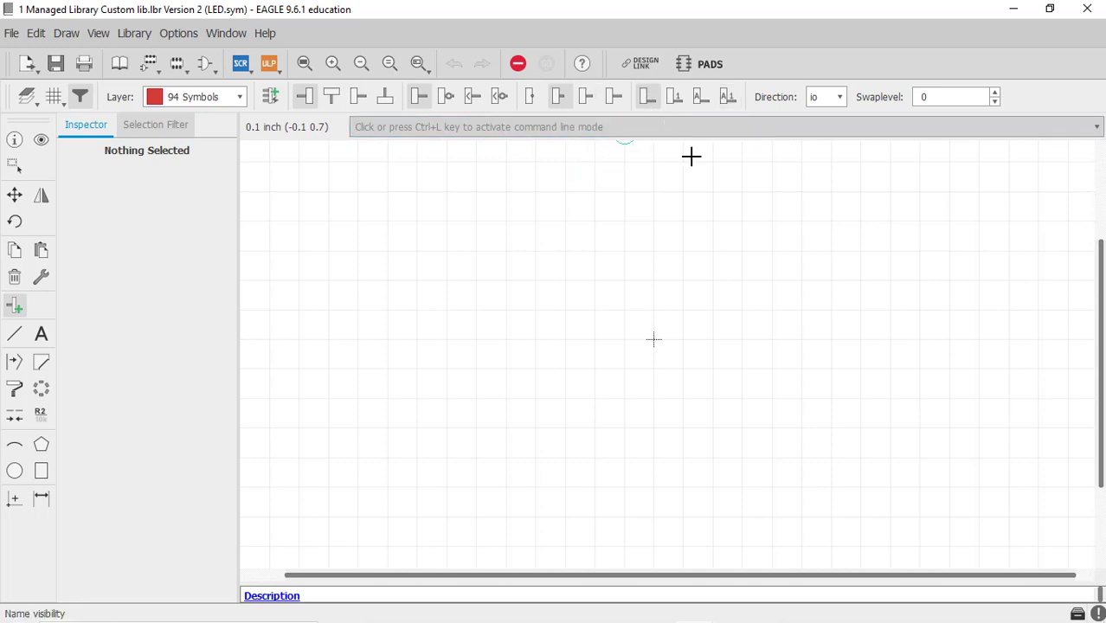
click(839, 102)
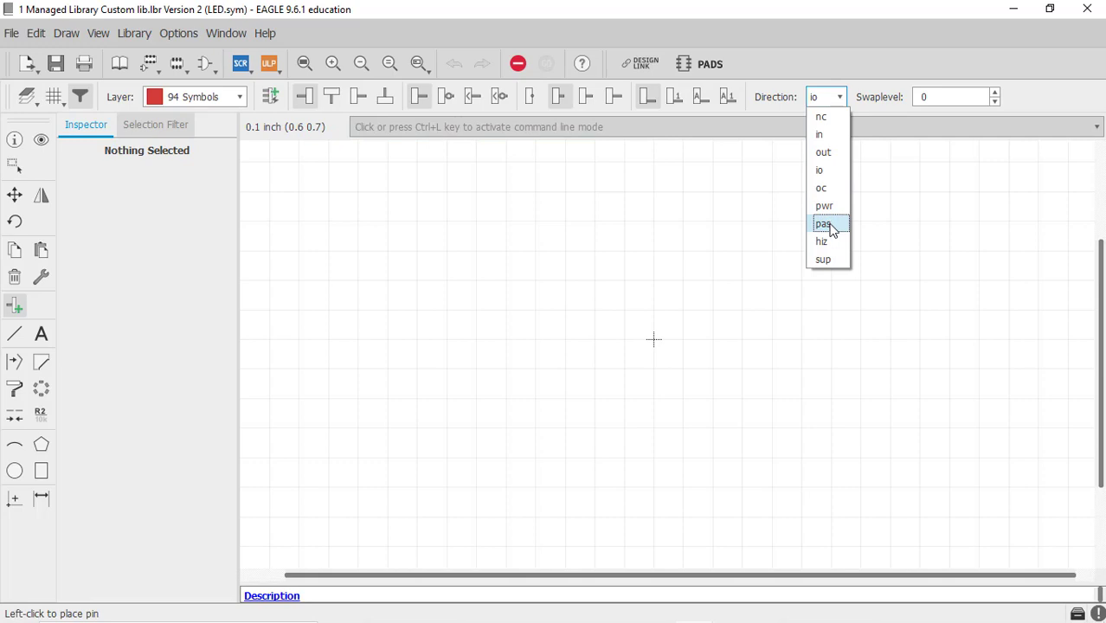
click(823, 224)
scroll(582, 346, up, 3)
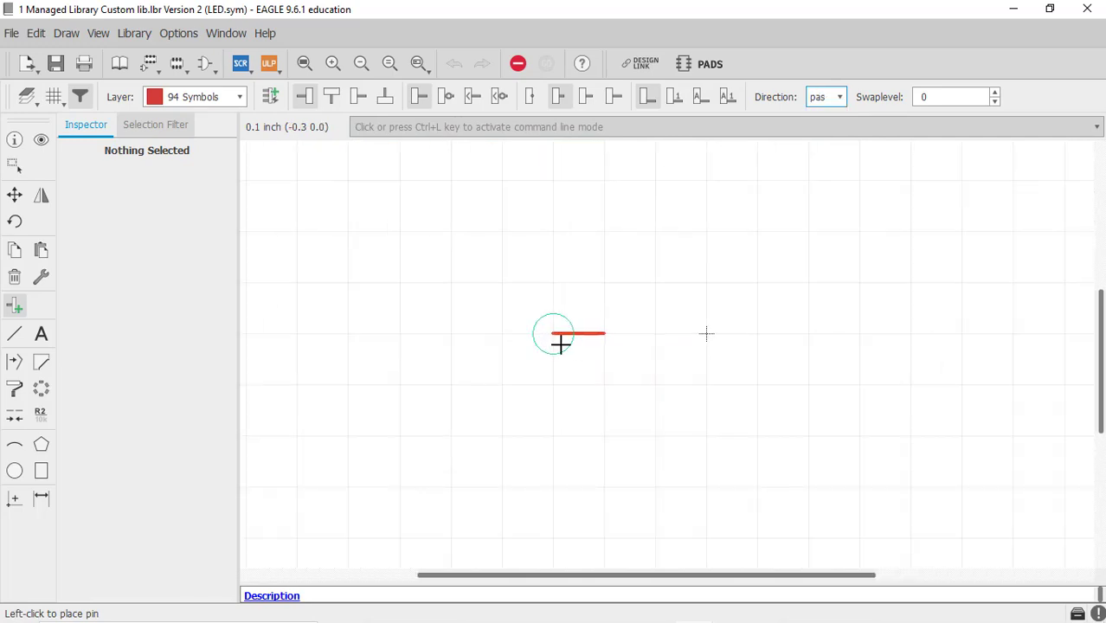
scroll(561, 345, down, 3)
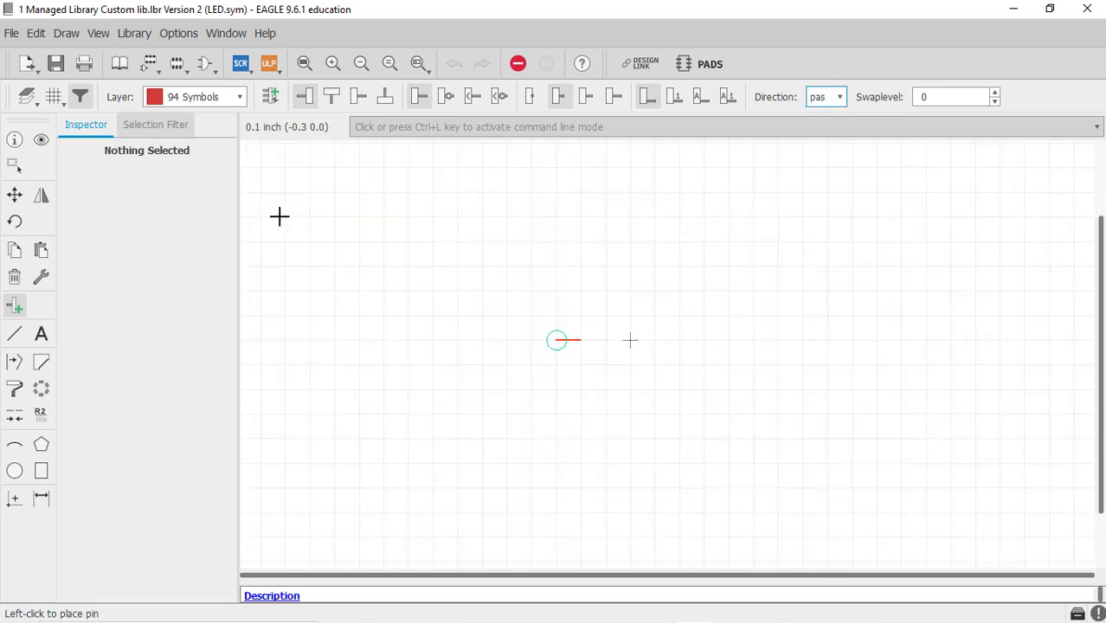
Set the units of both the grid size and the alternate grid to mm.
click(54, 95)
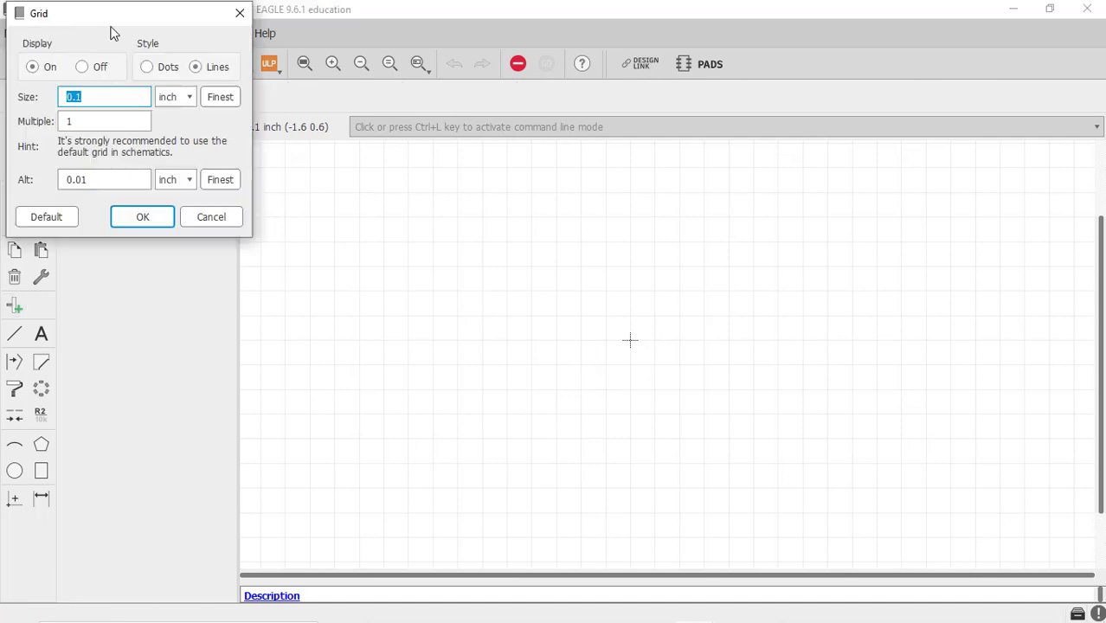
drag(110, 33, 252, 125)
click(322, 194)
click(335, 233)
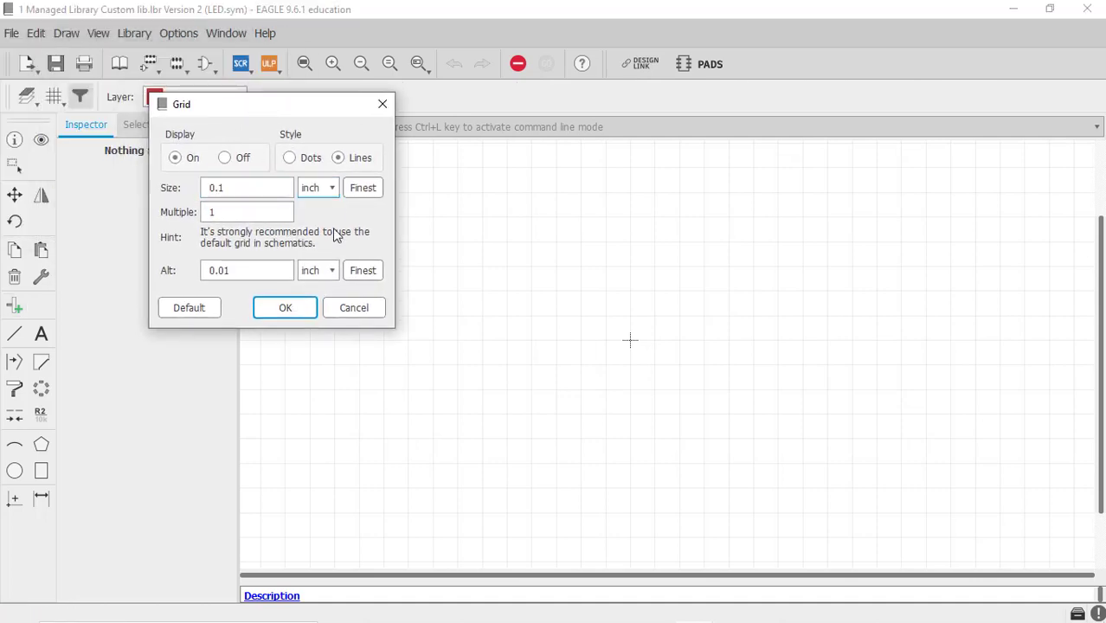
click(328, 270)
click(318, 296)
click(297, 306)
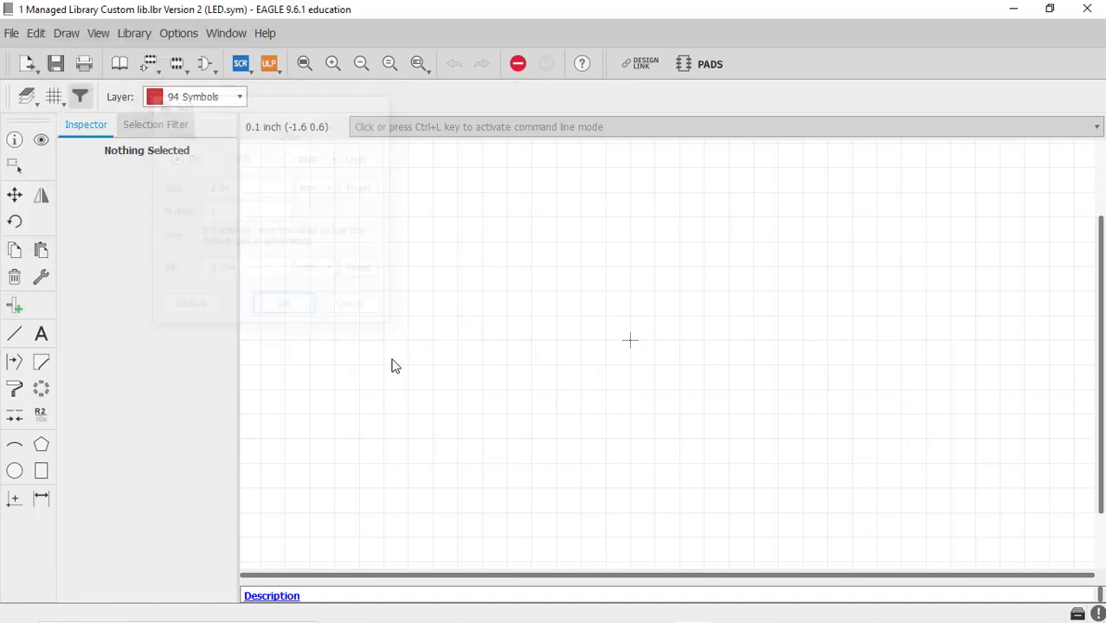
Place one pin at (-5.08, 0) and a second, rotated 180 degrees to face it, at (7.62, 0).
scroll(585, 347, up, 1)
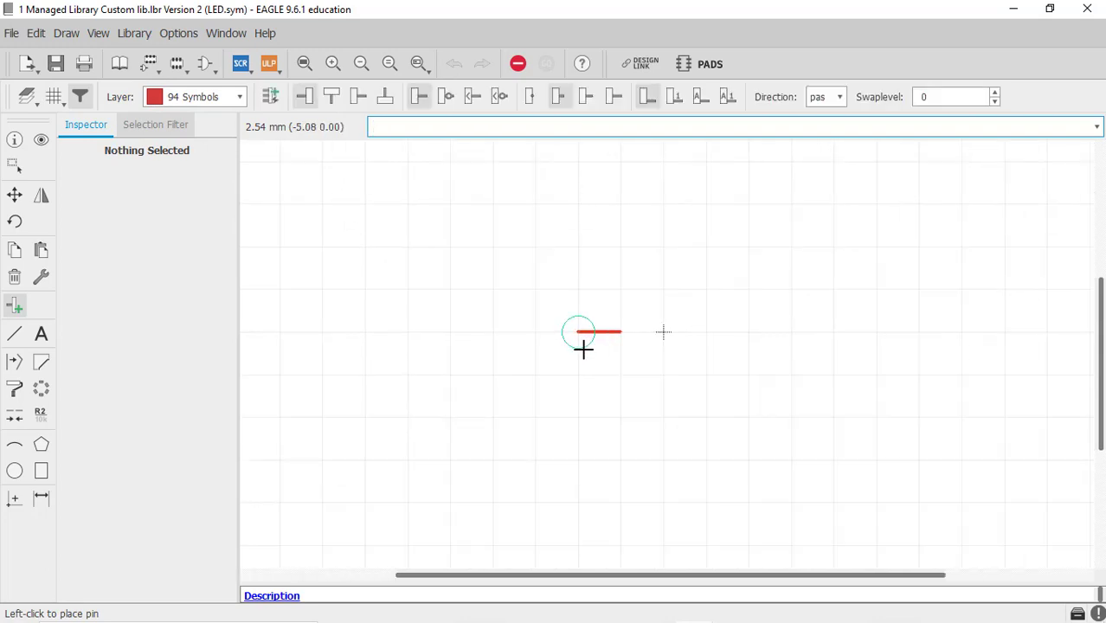
click(584, 349)
right_click(800, 412)
right_click(782, 335)
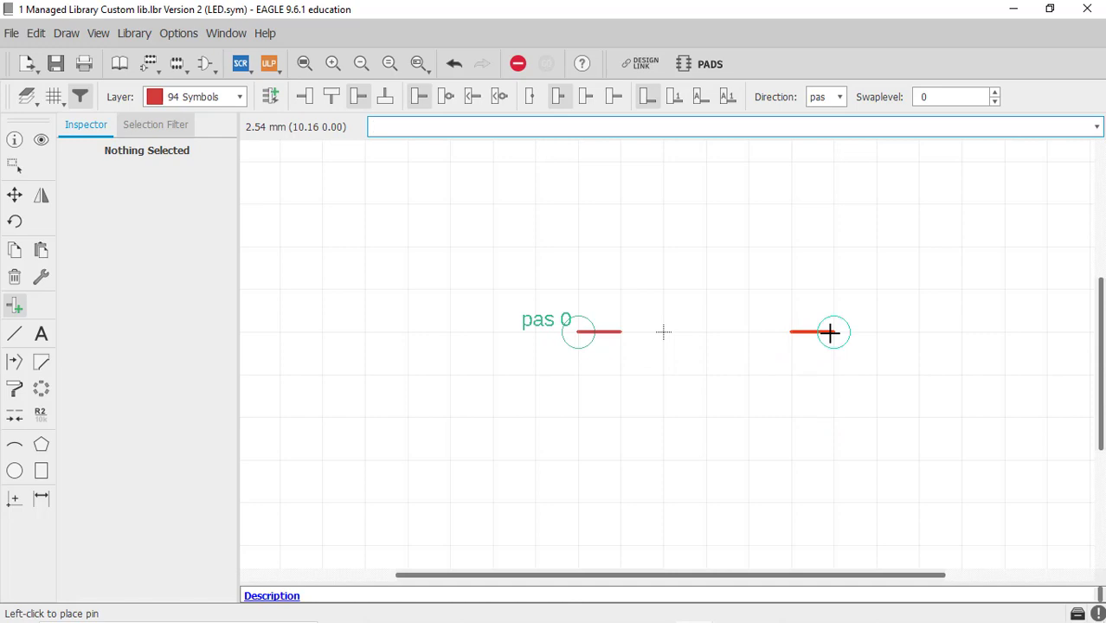
click(786, 338)
scroll(682, 419, up, 2)
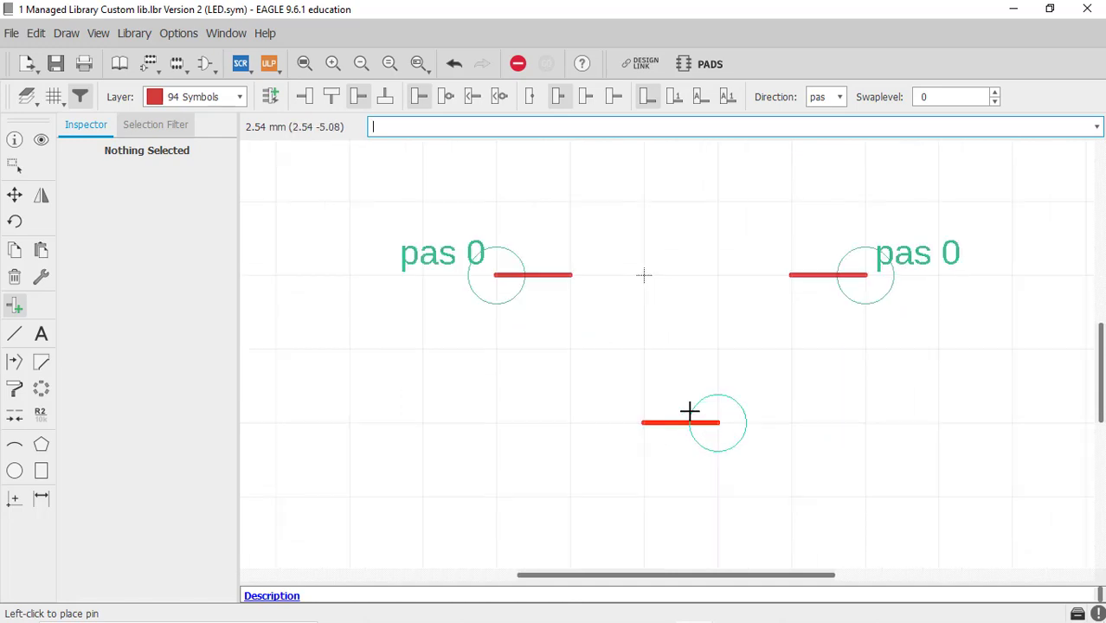
key(Escape)
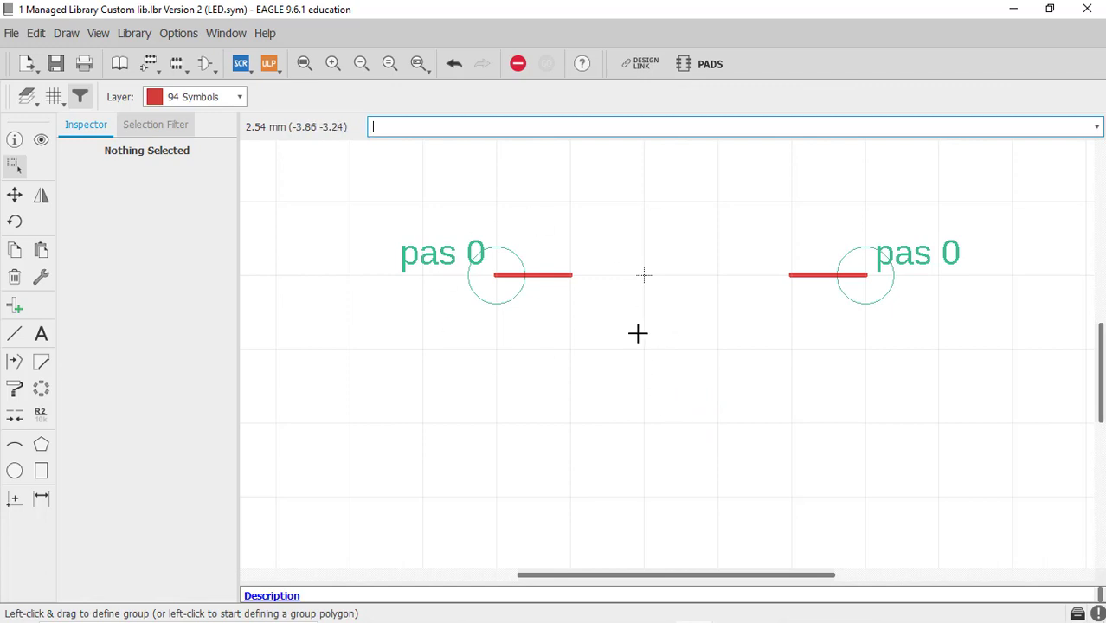
Rename the left pin as 1 in its properties.
click(18, 150)
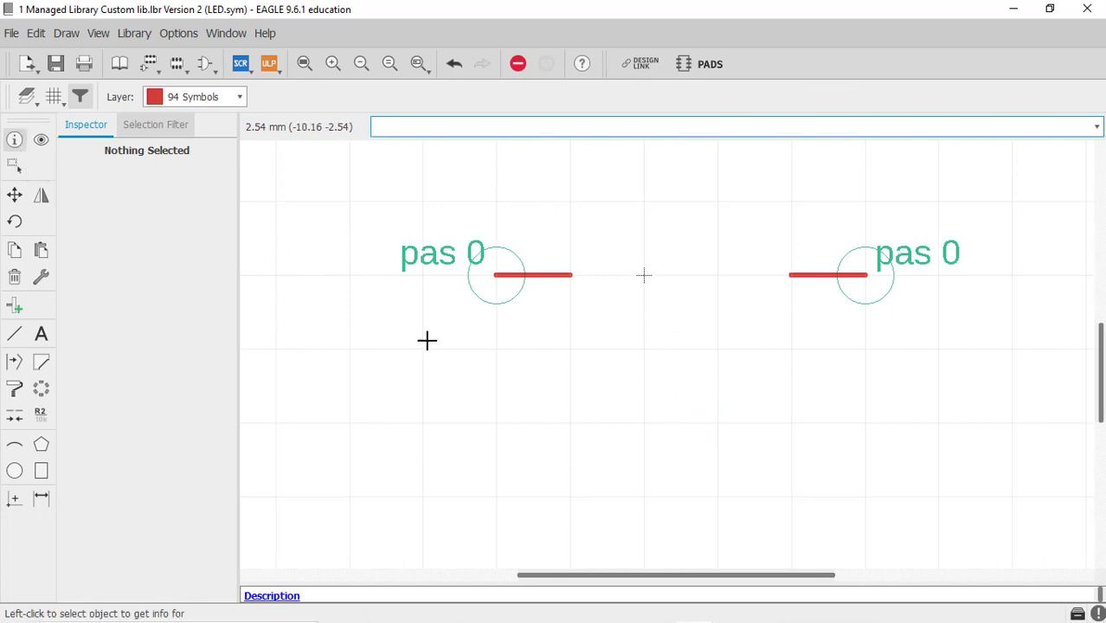
click(497, 275)
drag(810, 190, 697, 177)
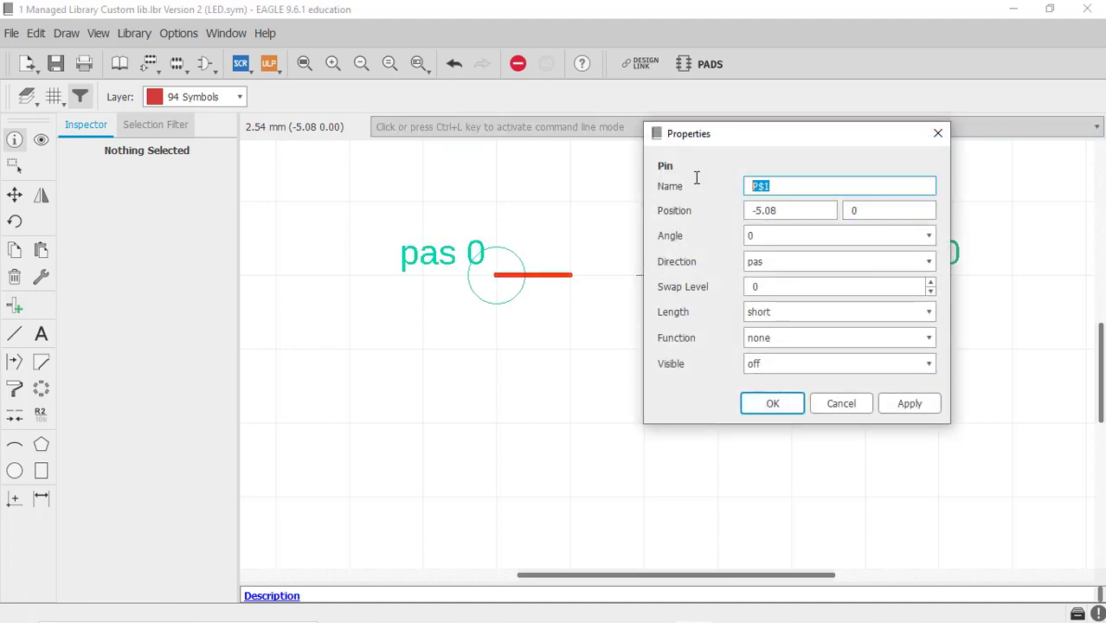
text(1)
click(784, 403)
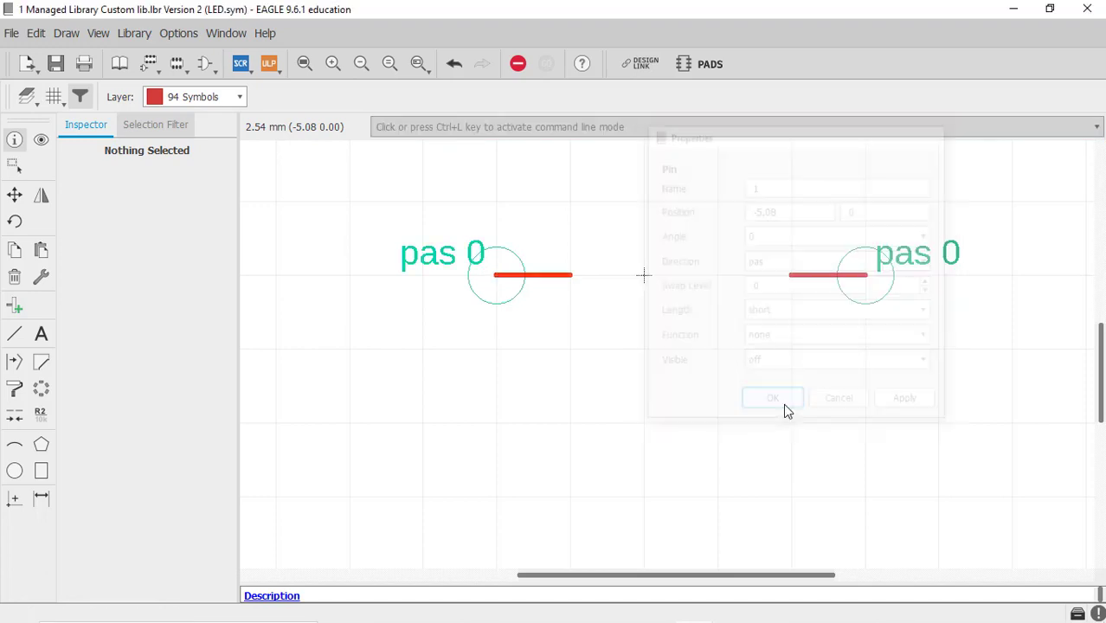
Rename the right pin as 2 in its properties.
click(866, 275)
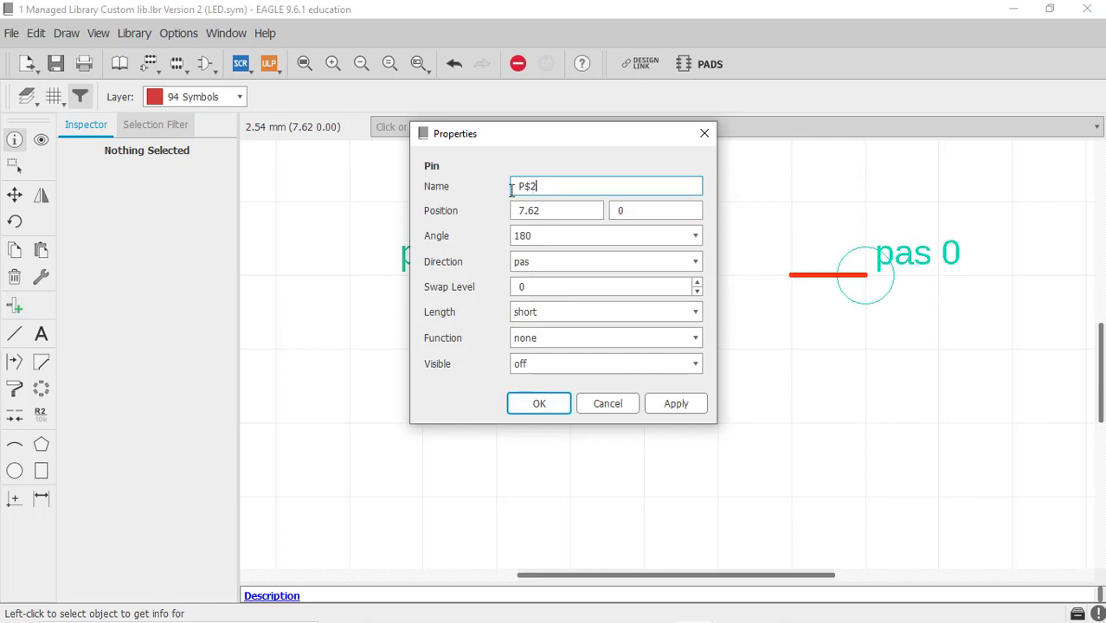
drag(512, 187, 544, 236)
text(1)
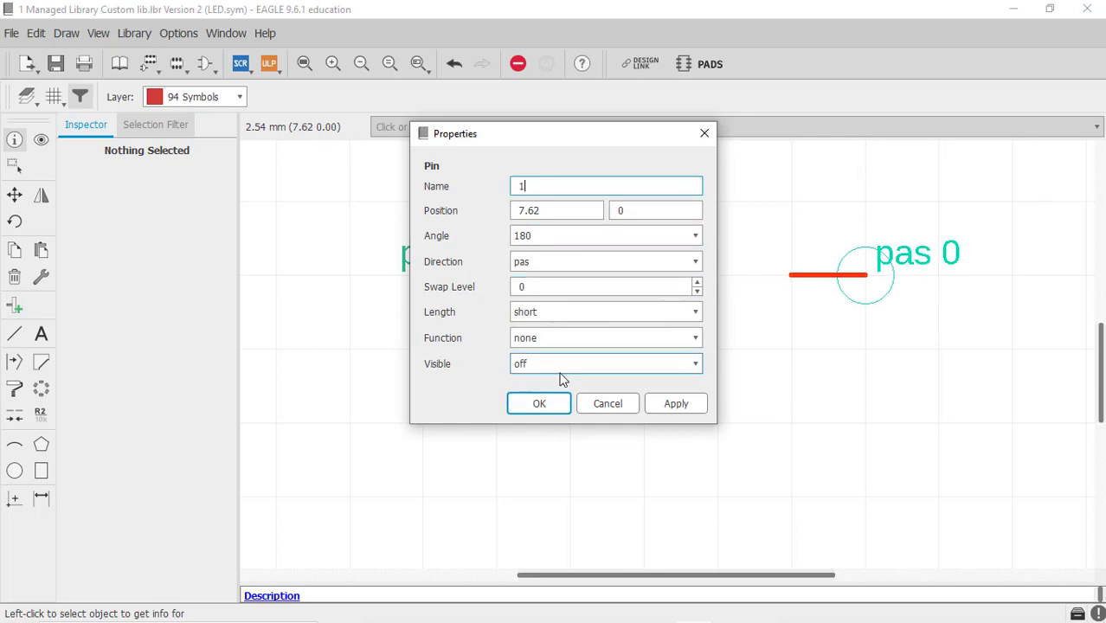
text(2)
click(555, 402)
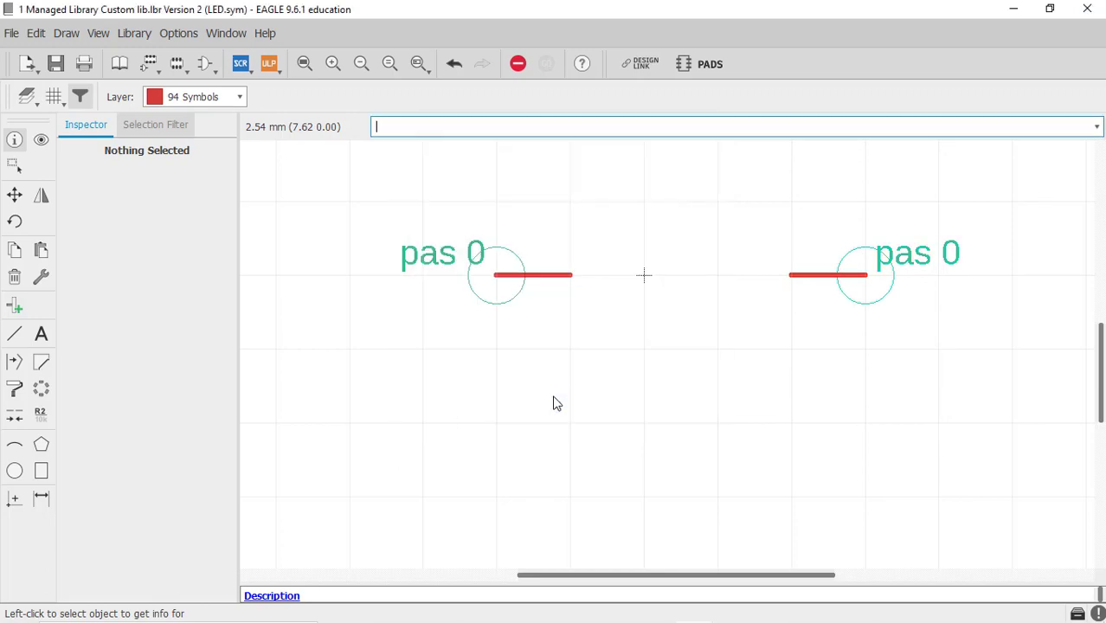
Set the grid size to 1.27 mm.
scroll(392, 370, down, 2)
scroll(535, 202, up, 1)
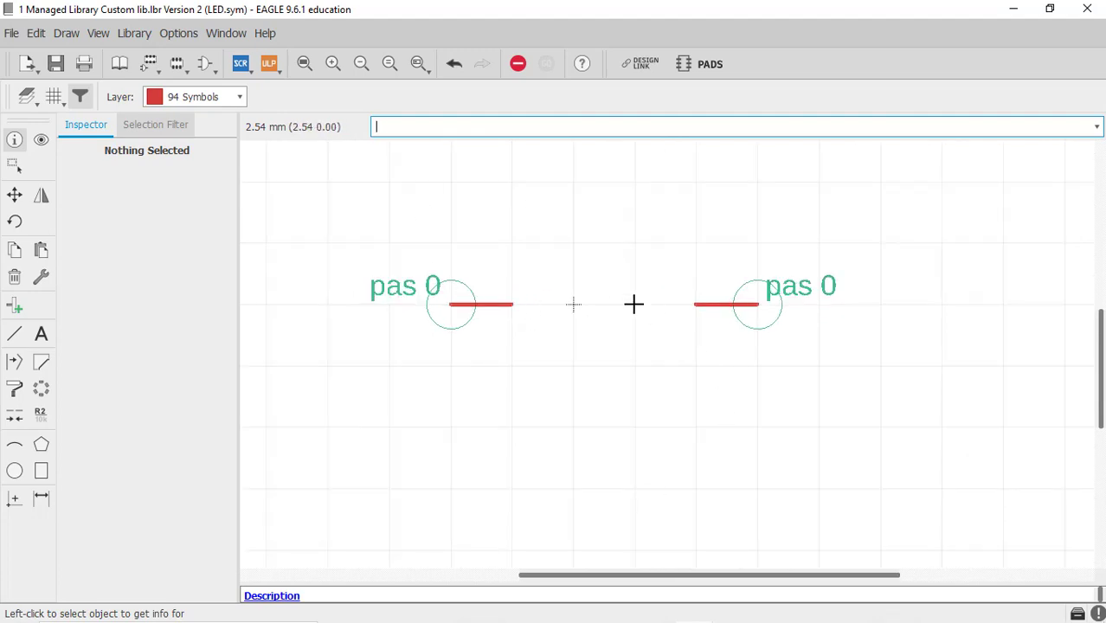
click(54, 96)
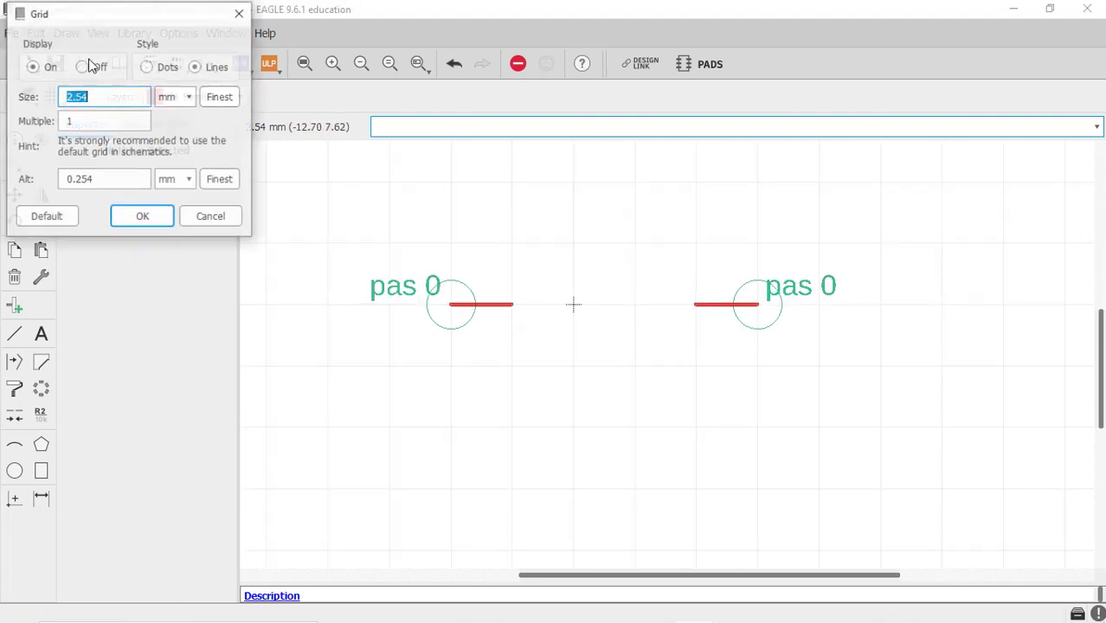
drag(91, 15, 264, 107)
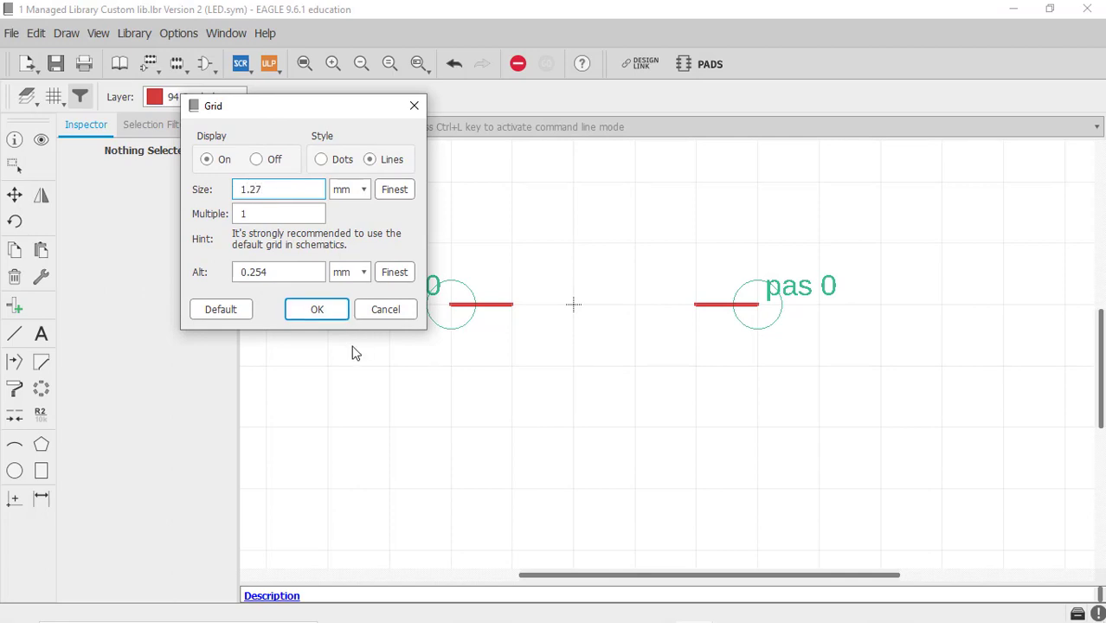
text(1.27)
click(333, 318)
Draw 0.1524 wide lines extending the left pin to the origin and the right pin inward to (2.54, 0).
scroll(688, 317, up, 1)
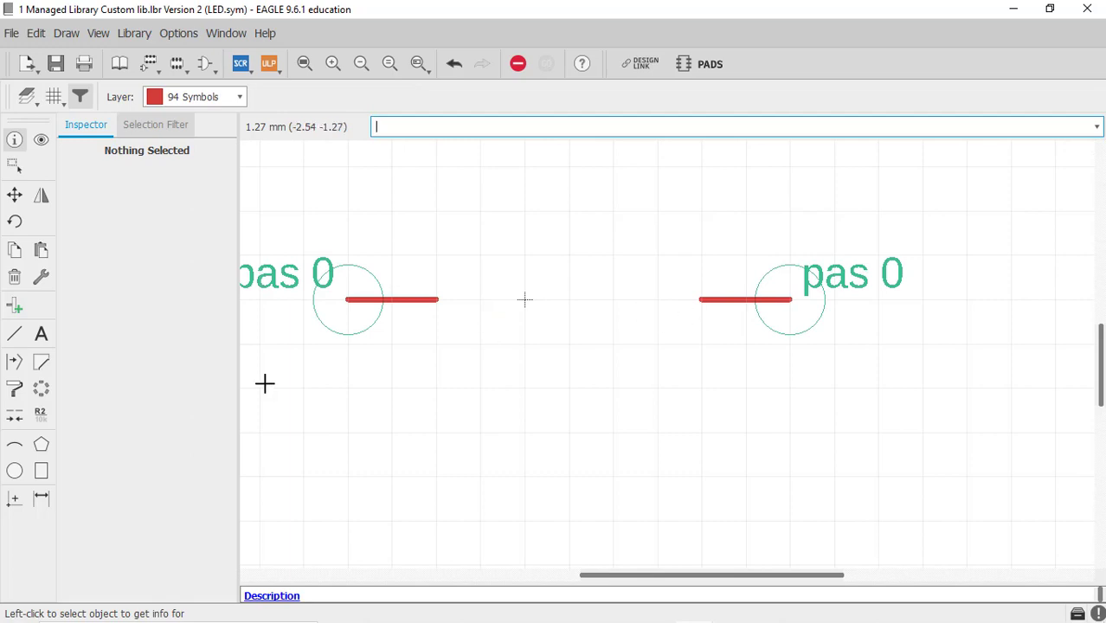
click(14, 336)
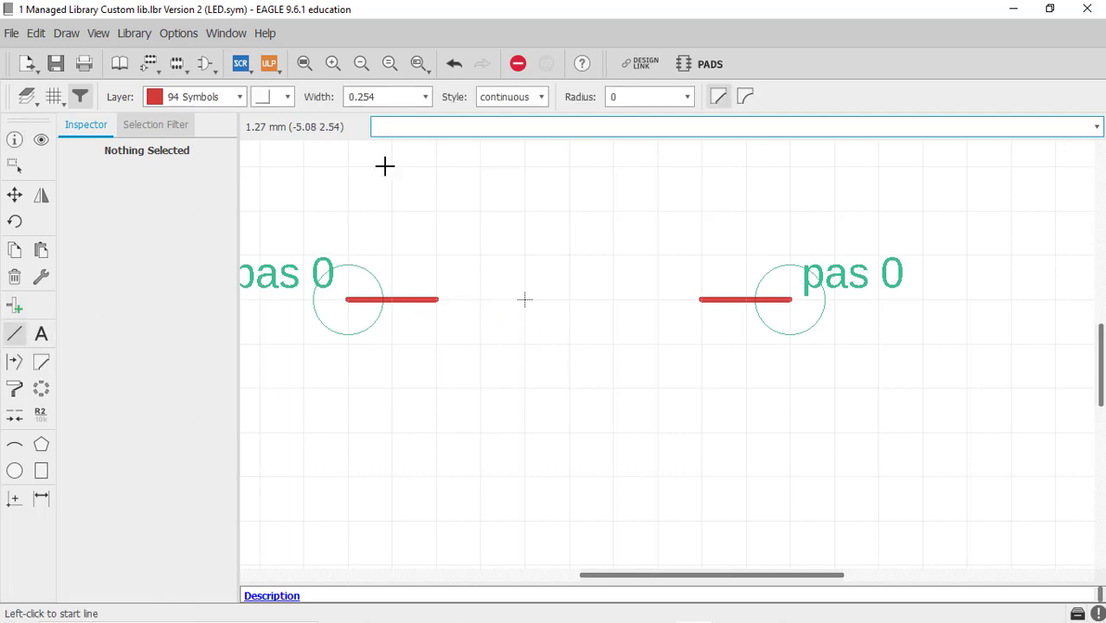
click(425, 102)
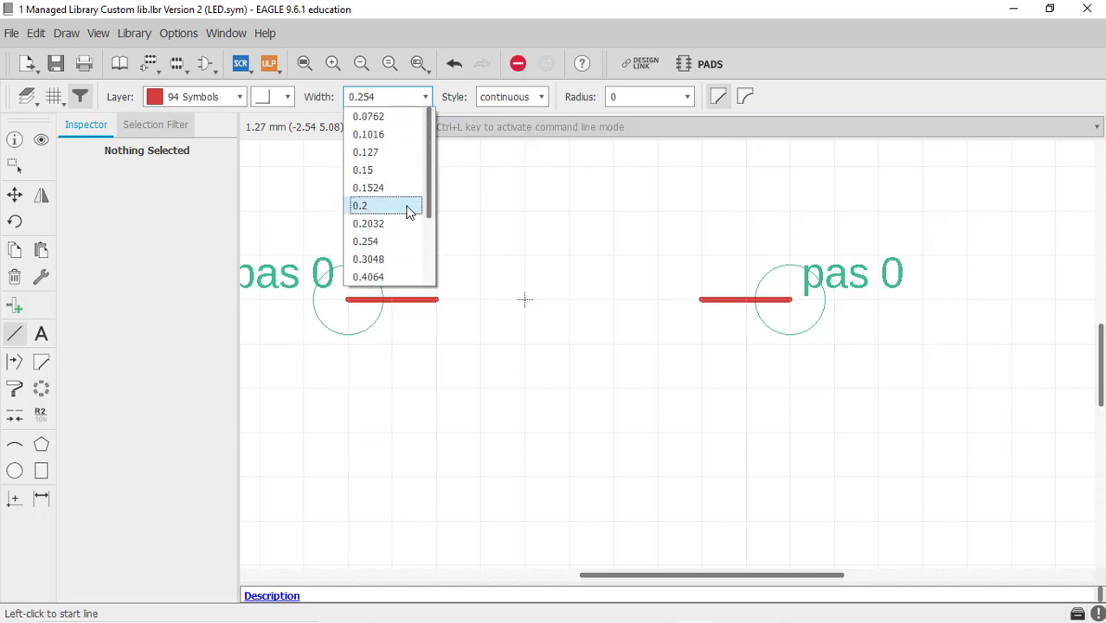
click(409, 188)
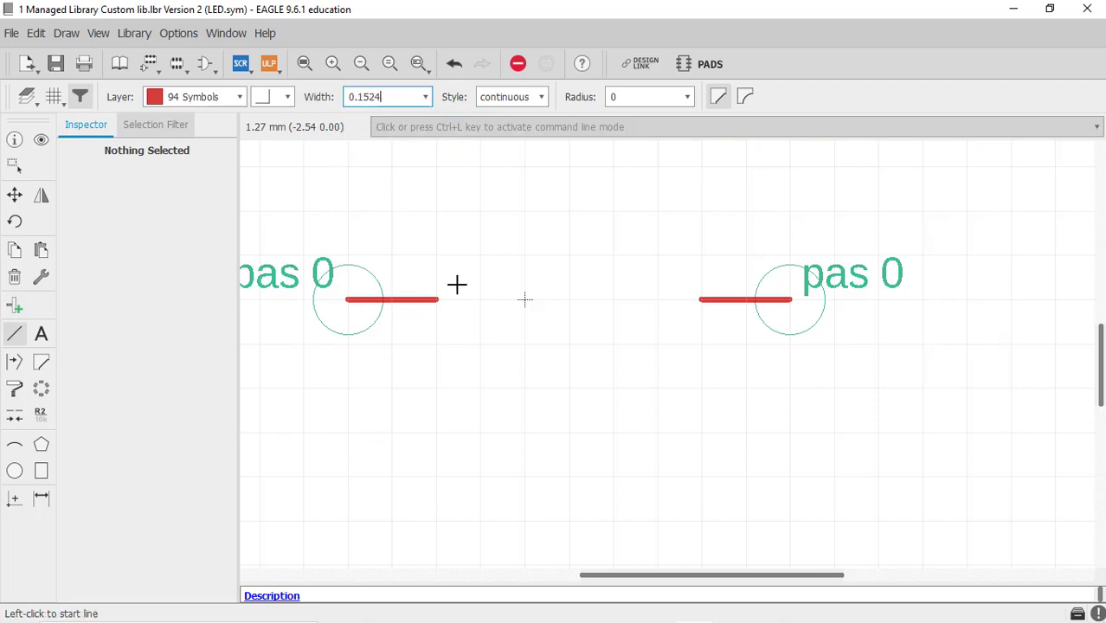
click(438, 302)
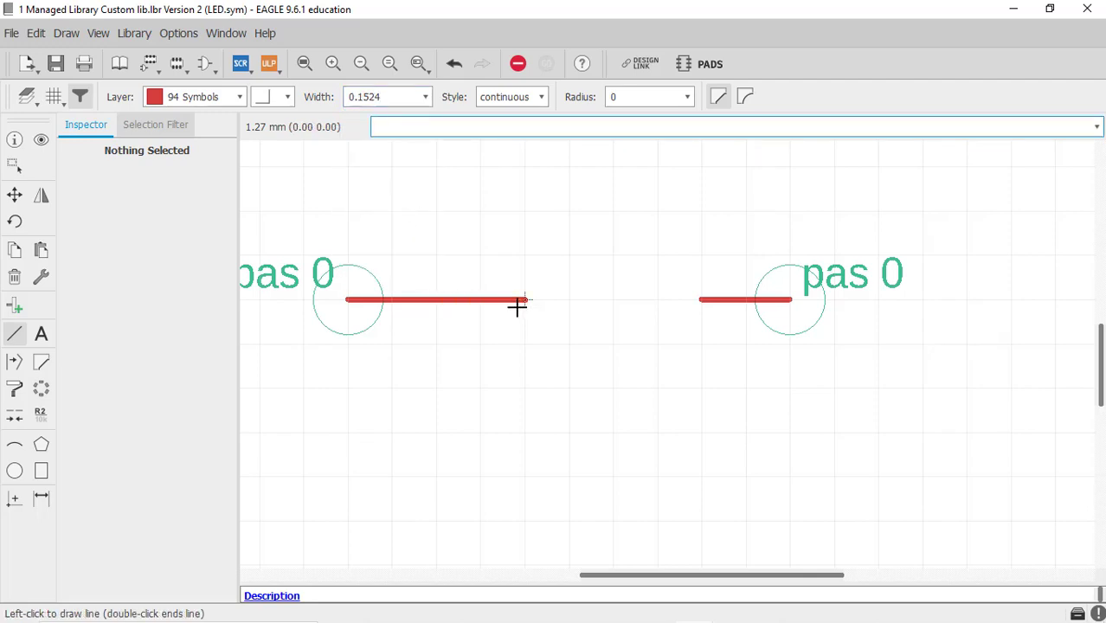
key(Escape)
double_click(615, 309)
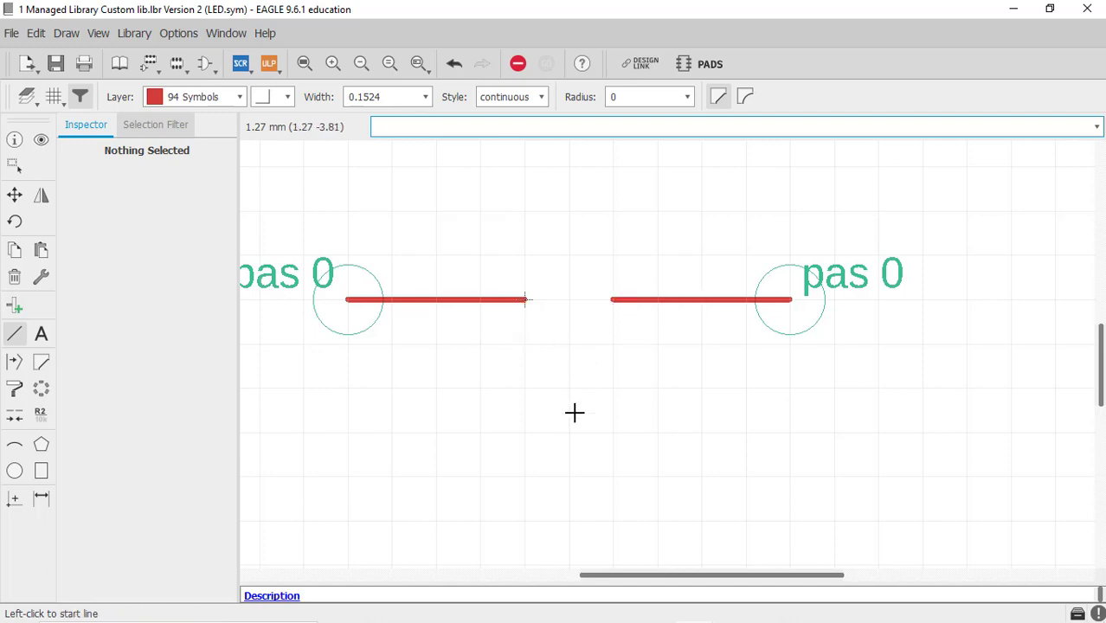
Draw the vertical cathode bar at the inner end of the right lead, from (2.54, 2.54) to (2.54, -2.54).
scroll(576, 412, down, 1)
scroll(592, 348, up, 1)
scroll(592, 348, up, 1)
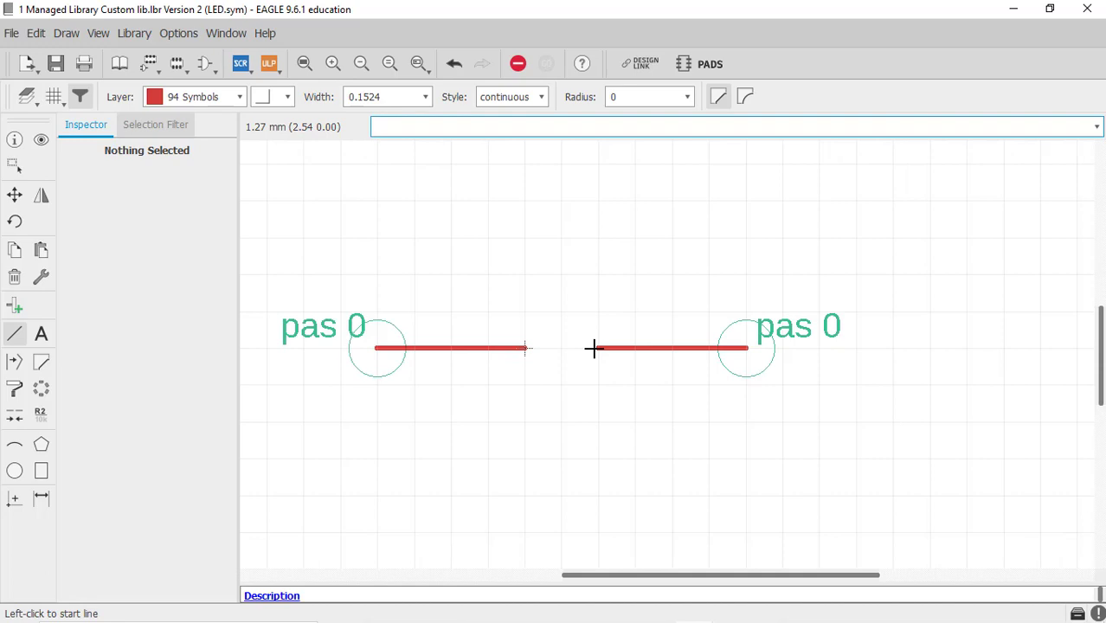
click(599, 275)
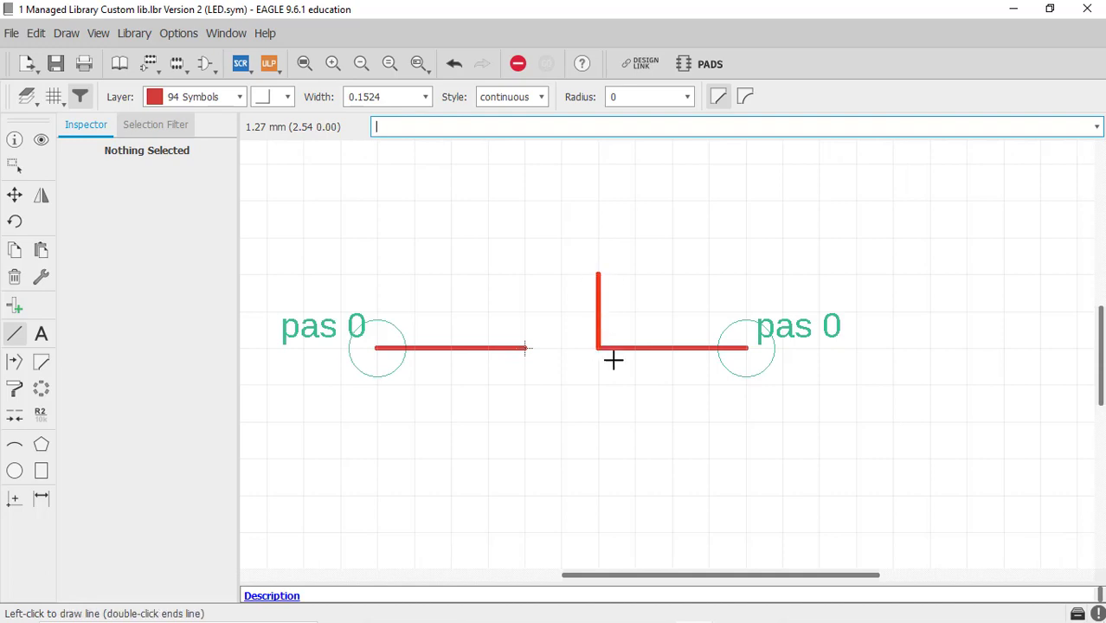
double_click(599, 422)
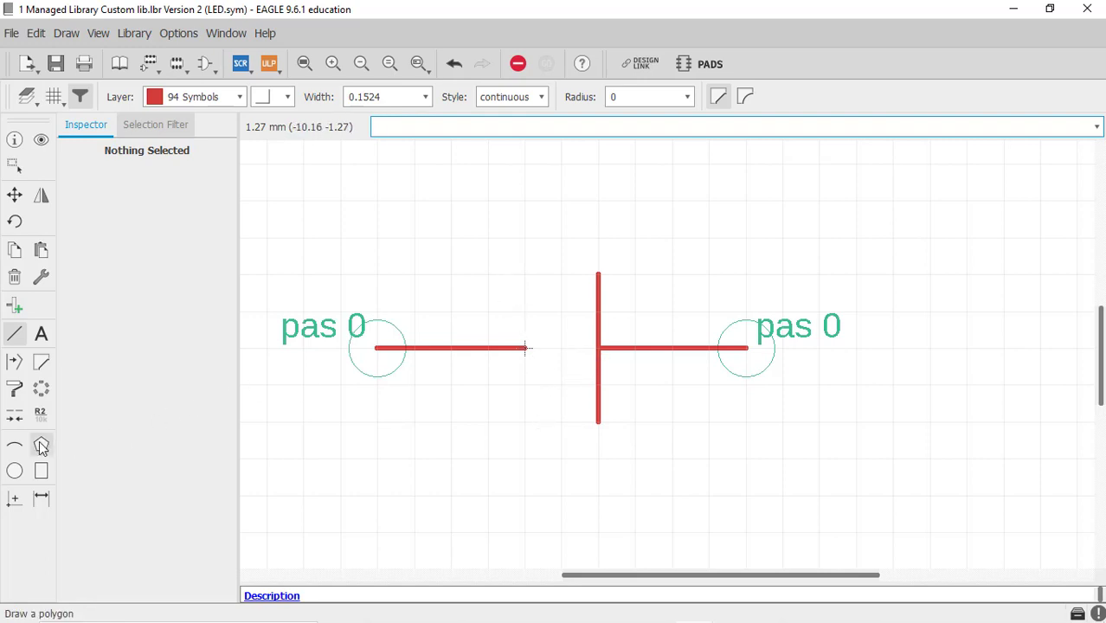
Draw a solid triangular polygon with corners at (0, 2.54), (0, -2.54) and (2.54, 0), pointing at the cathode bar.
click(40, 446)
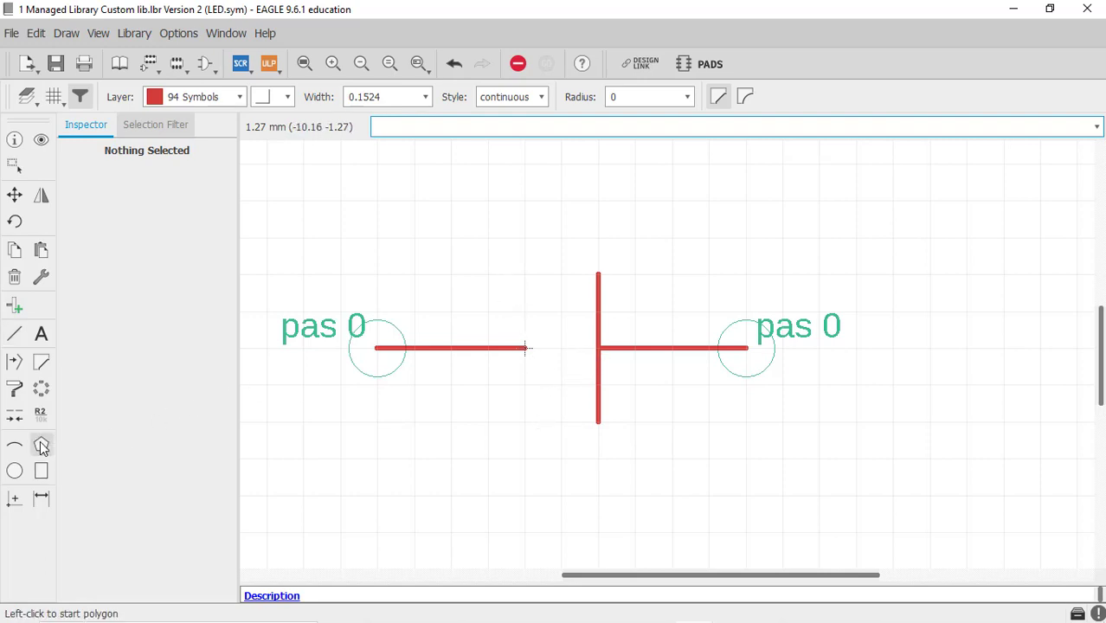
click(288, 100)
click(276, 139)
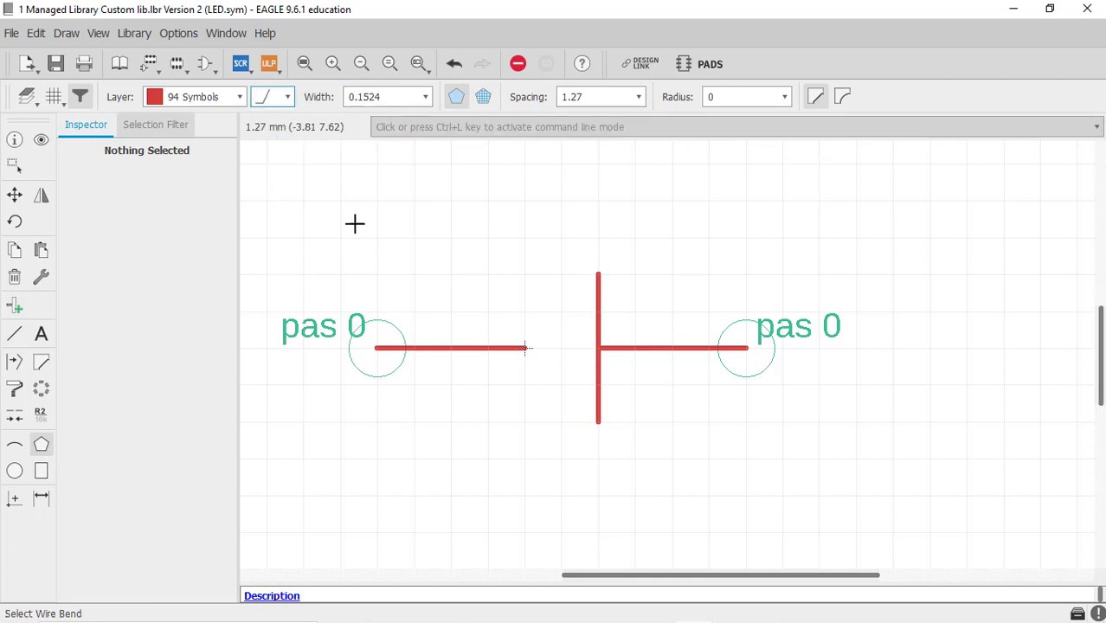
click(526, 276)
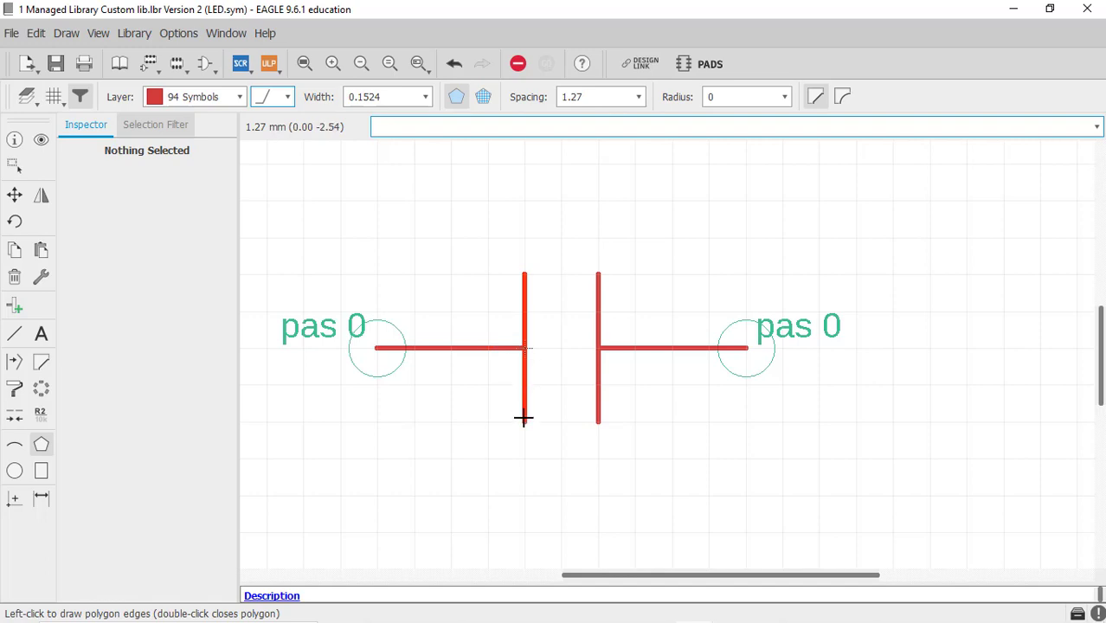
click(524, 421)
click(595, 349)
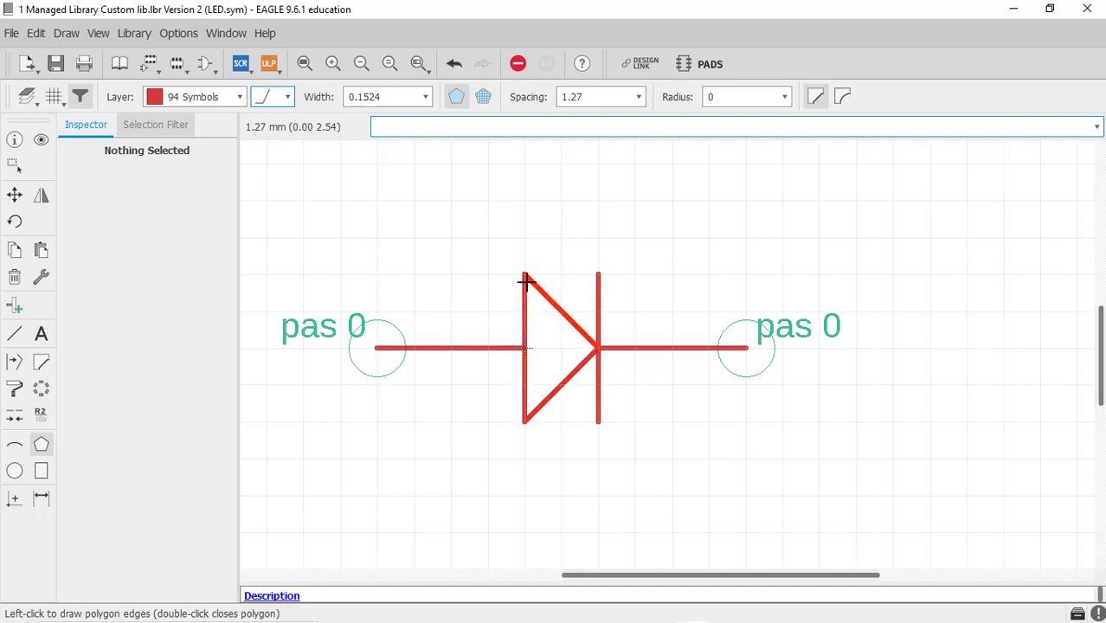
double_click(525, 274)
Set the grid size to 0.1 mm.
scroll(629, 373, down, 1)
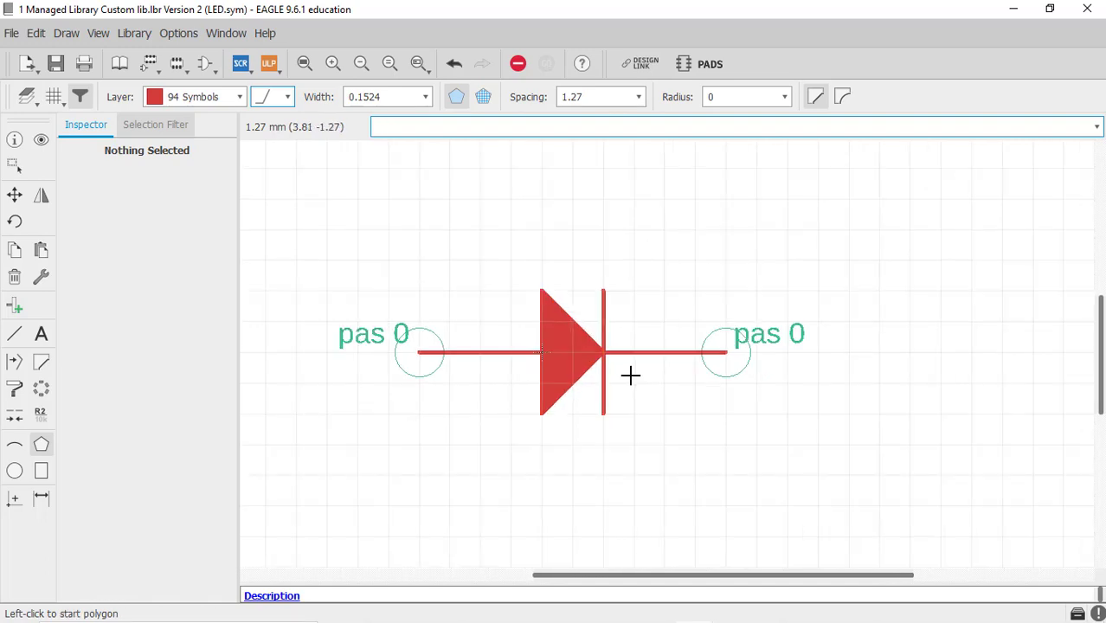
scroll(464, 351, down, 2)
scroll(593, 319, up, 1)
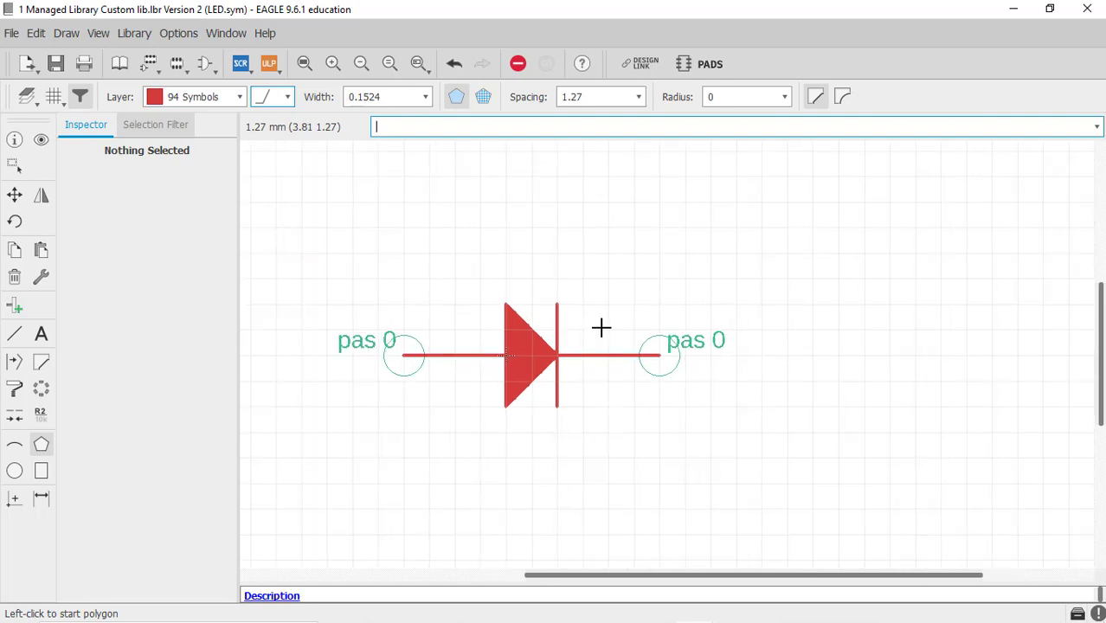
scroll(602, 327, up, 1)
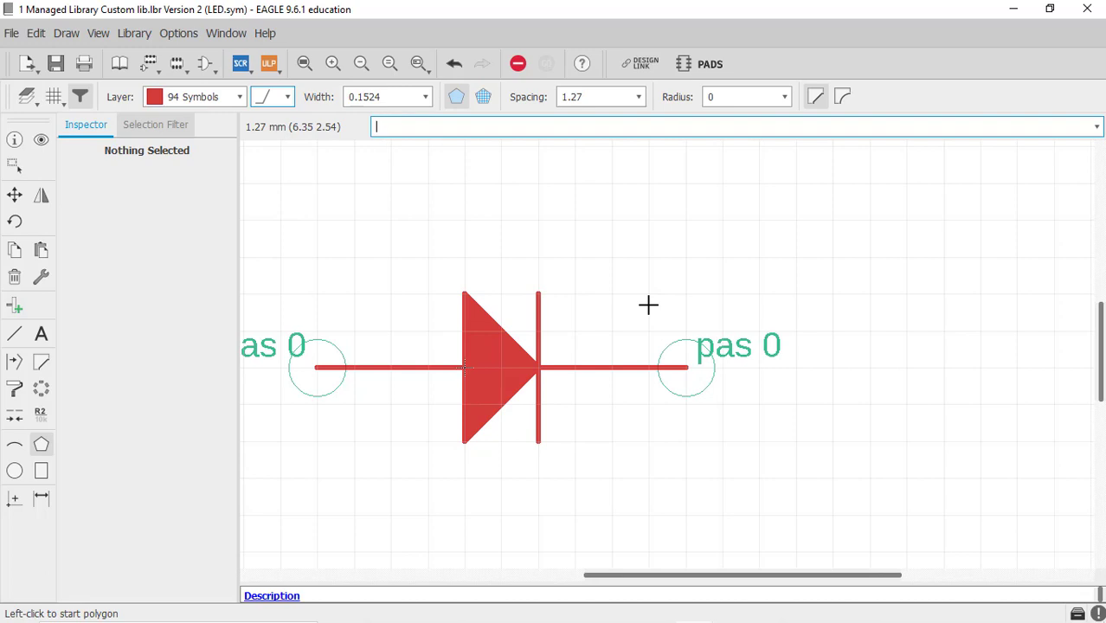
click(53, 96)
text(0.)
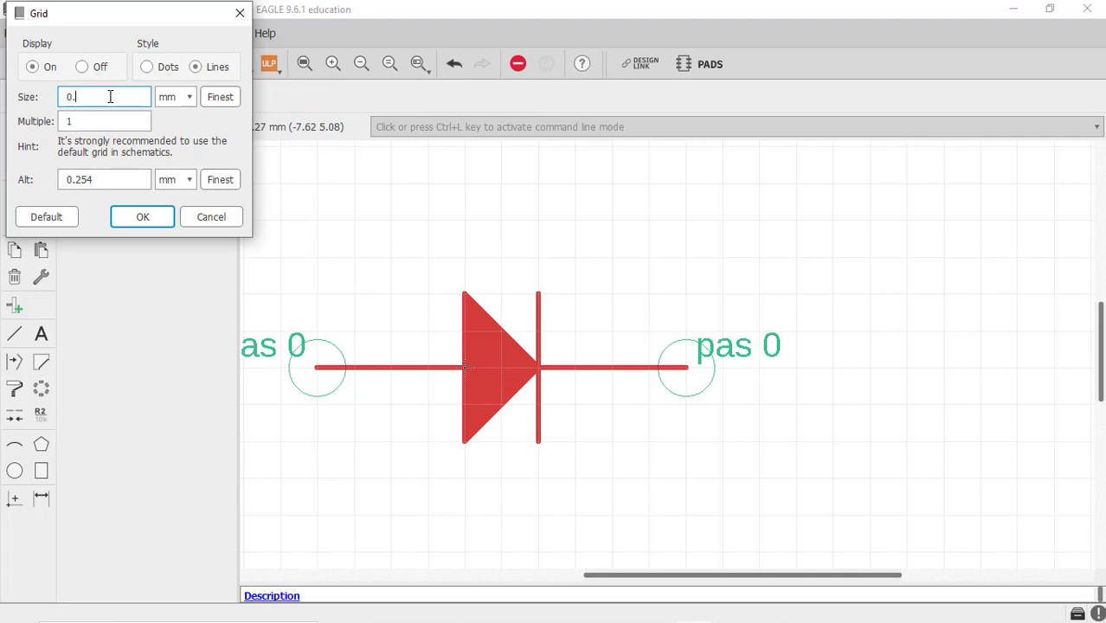
text(1)
key(Return)
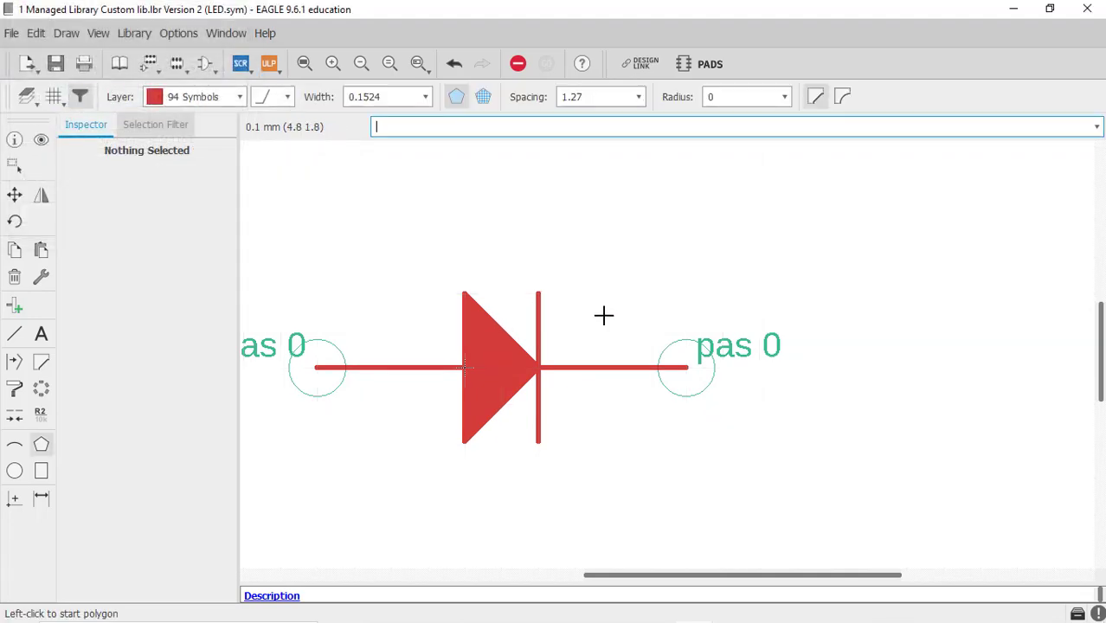
Draw a 0.1524 wide diagonal line from about (3.6, 1.3) to (4.6, 2.3), above the right lead.
scroll(605, 315, up, 2)
scroll(608, 347, down, 1)
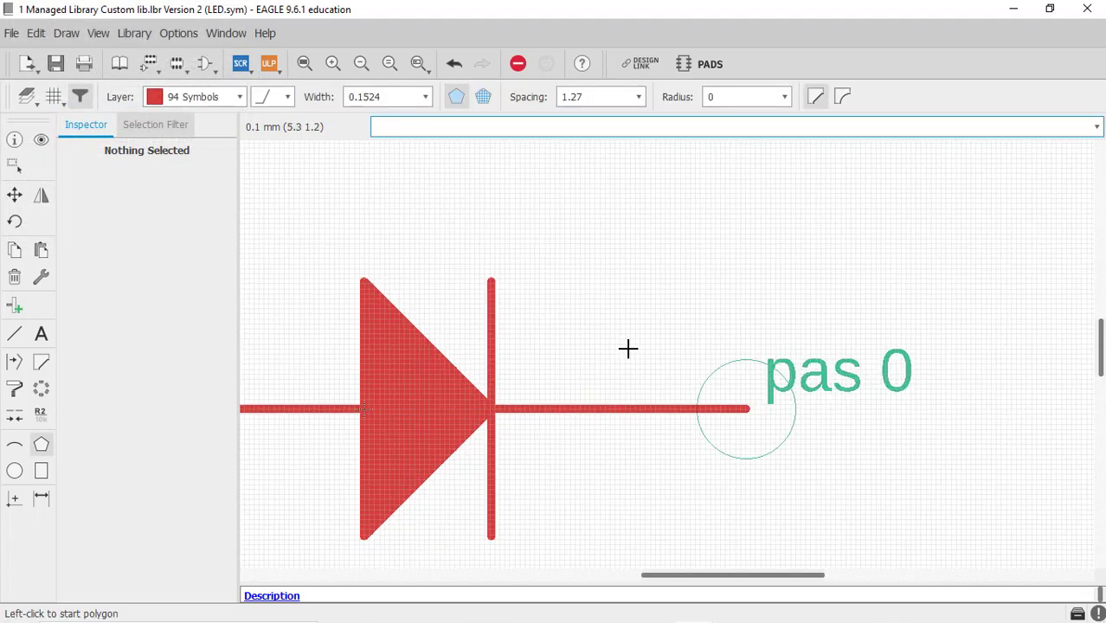
click(17, 335)
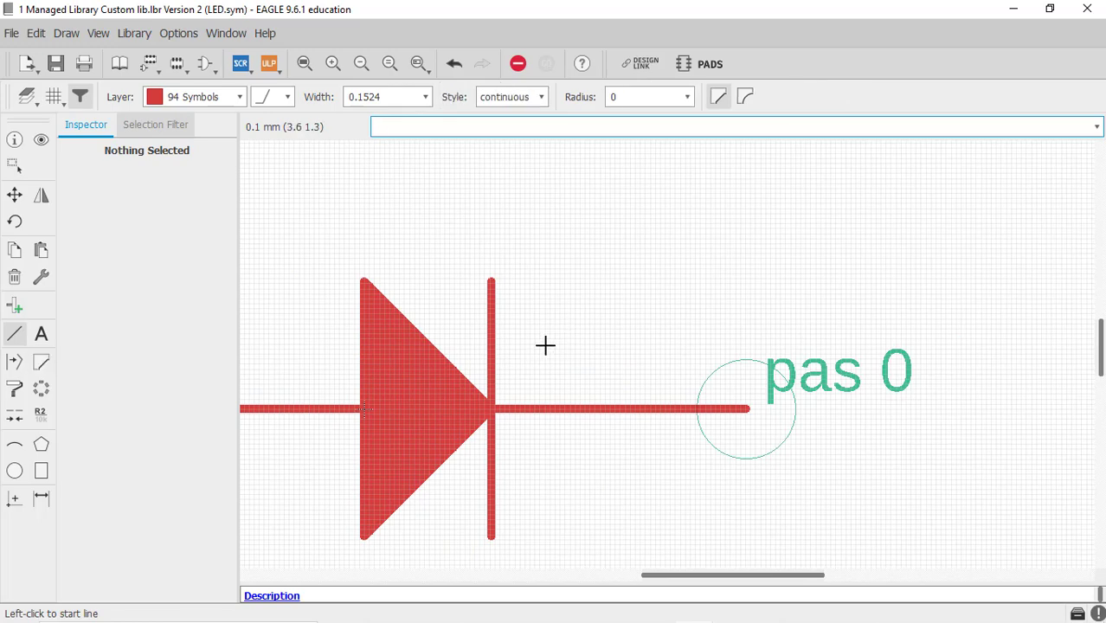
click(546, 345)
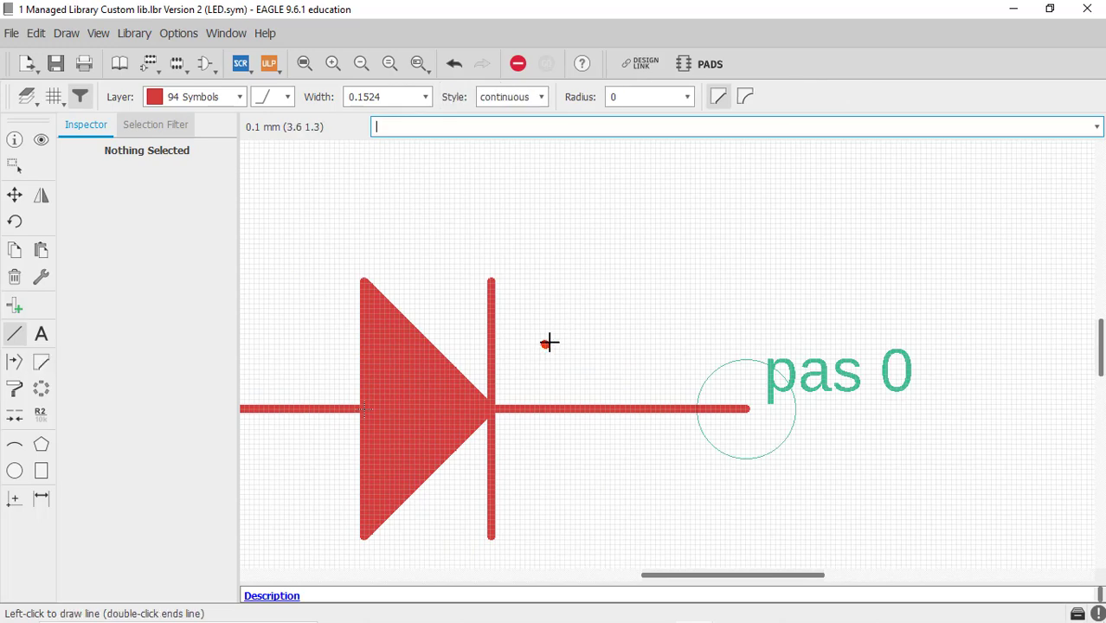
double_click(594, 294)
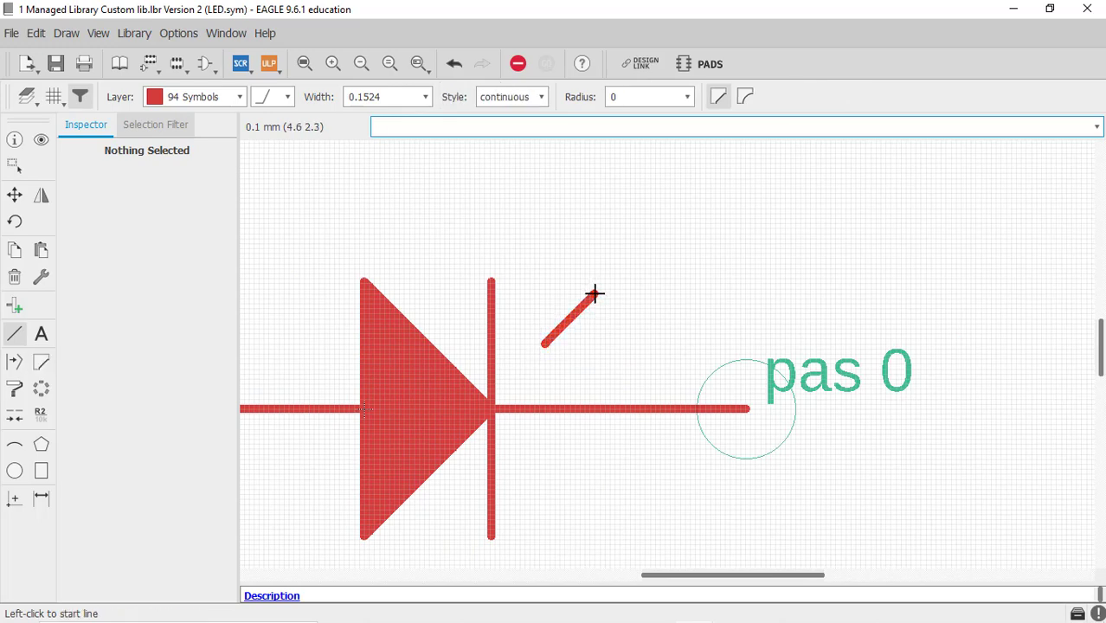
Draw a solid triangular arrowhead polygon with about 0.8 mm sides at the upper end of the diagonal line, its tip at about (5.1, 2.7).
click(41, 444)
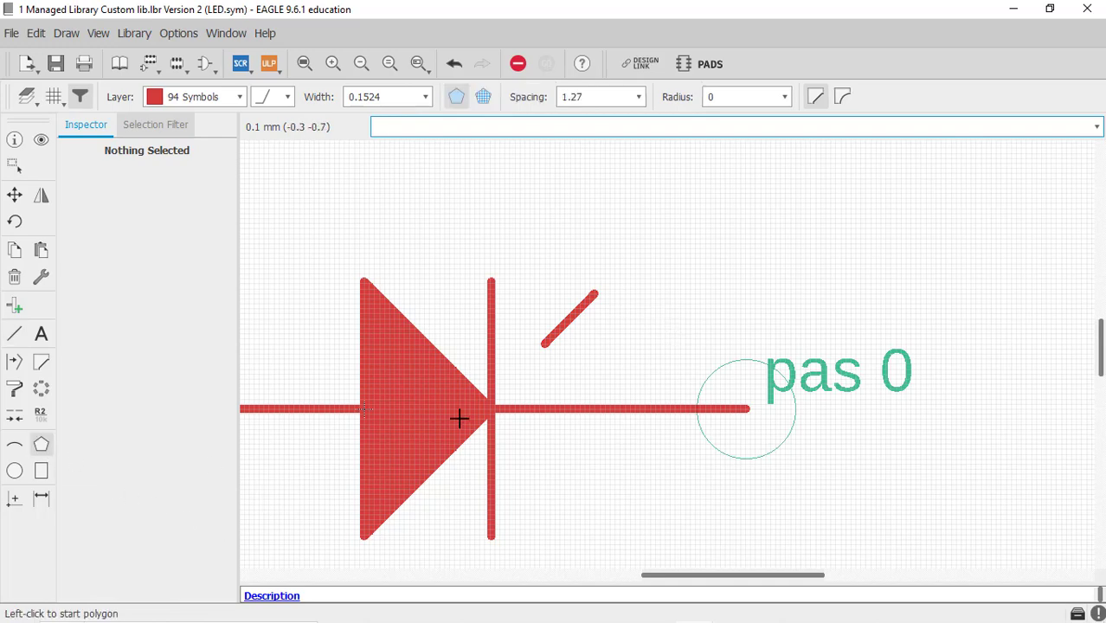
click(578, 274)
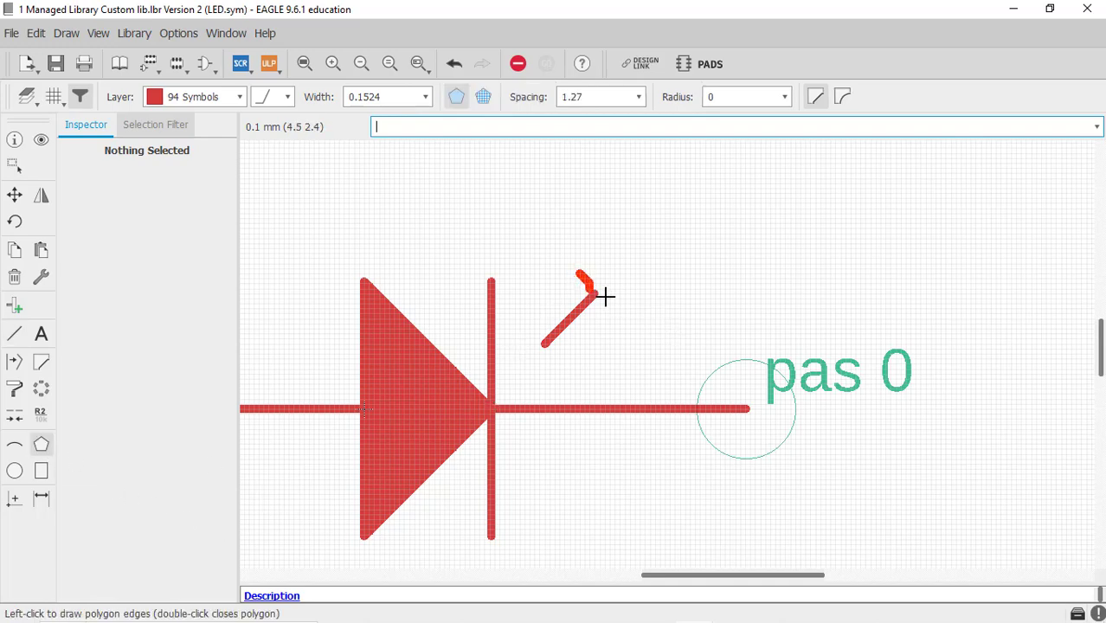
click(618, 305)
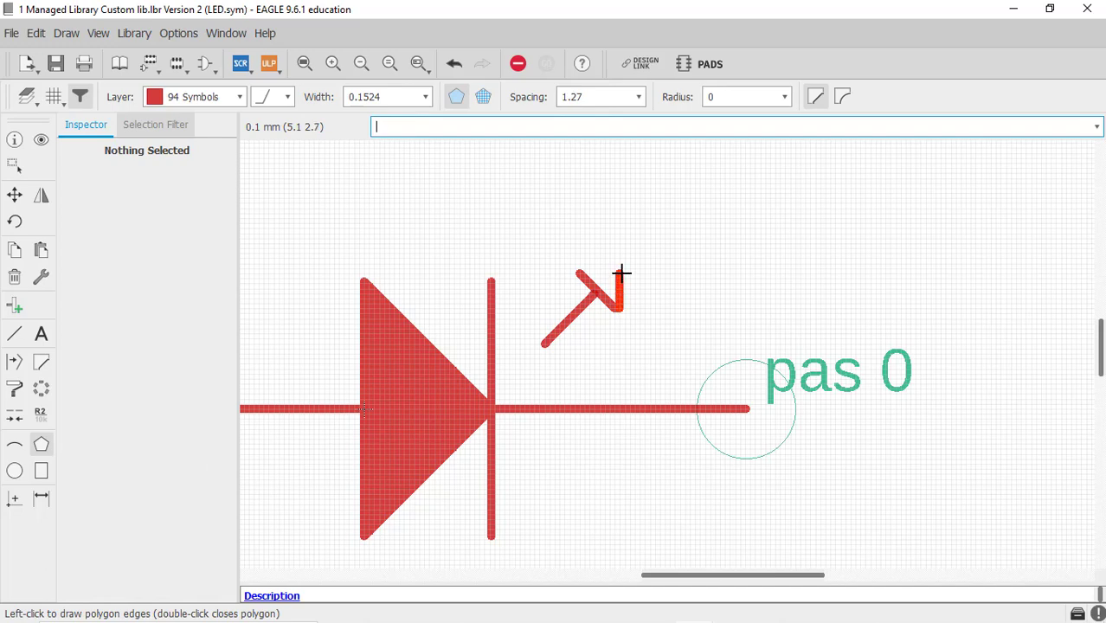
click(621, 269)
click(578, 272)
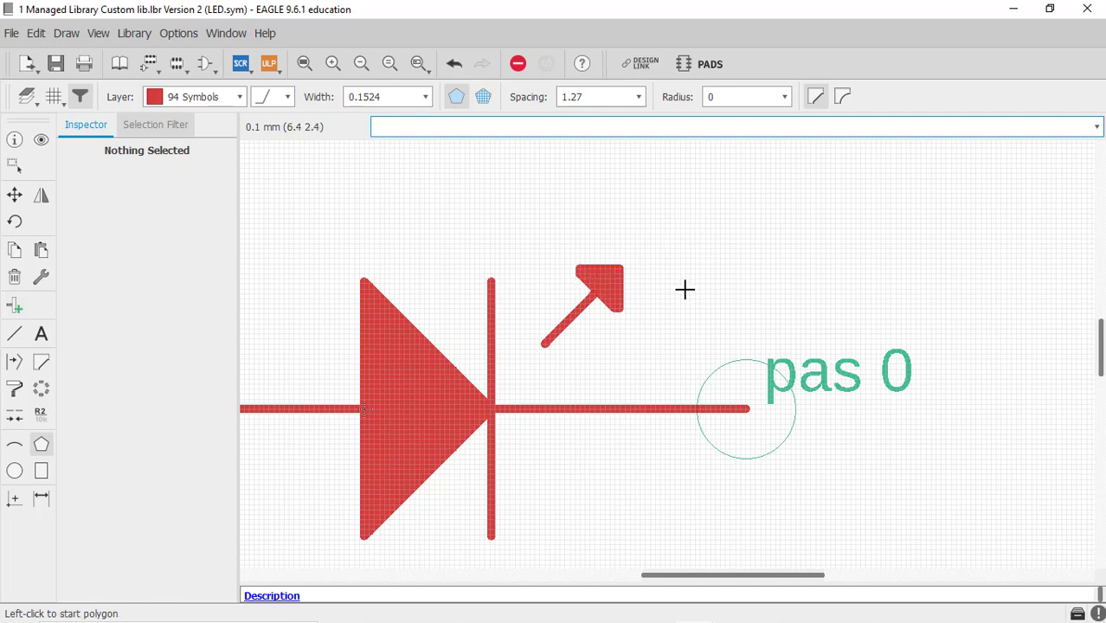
scroll(686, 289, down, 2)
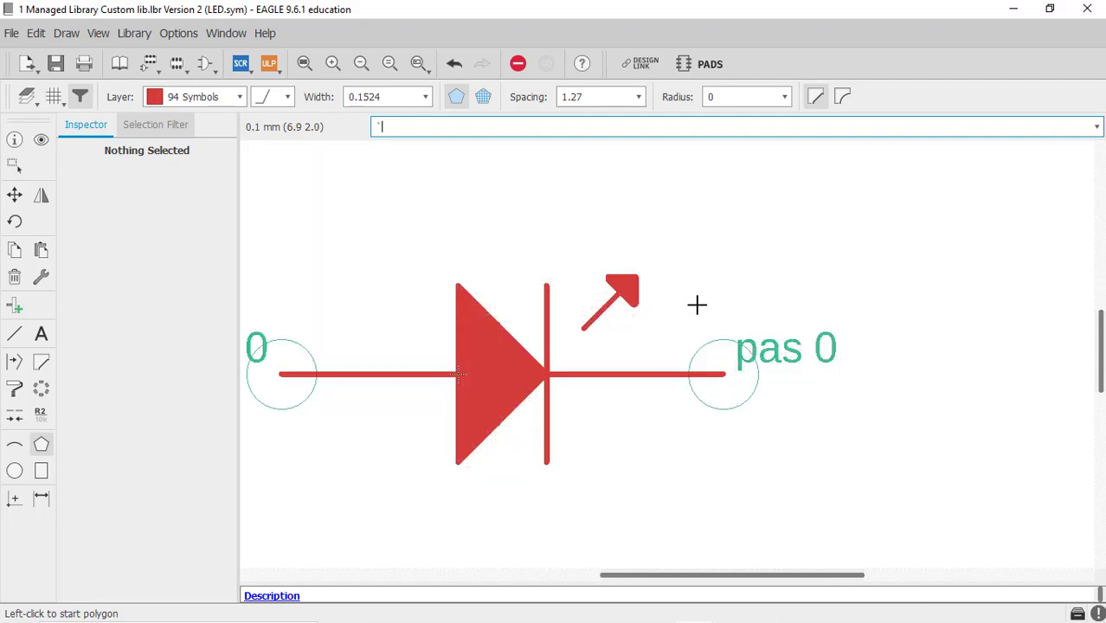
scroll(629, 298, up, 2)
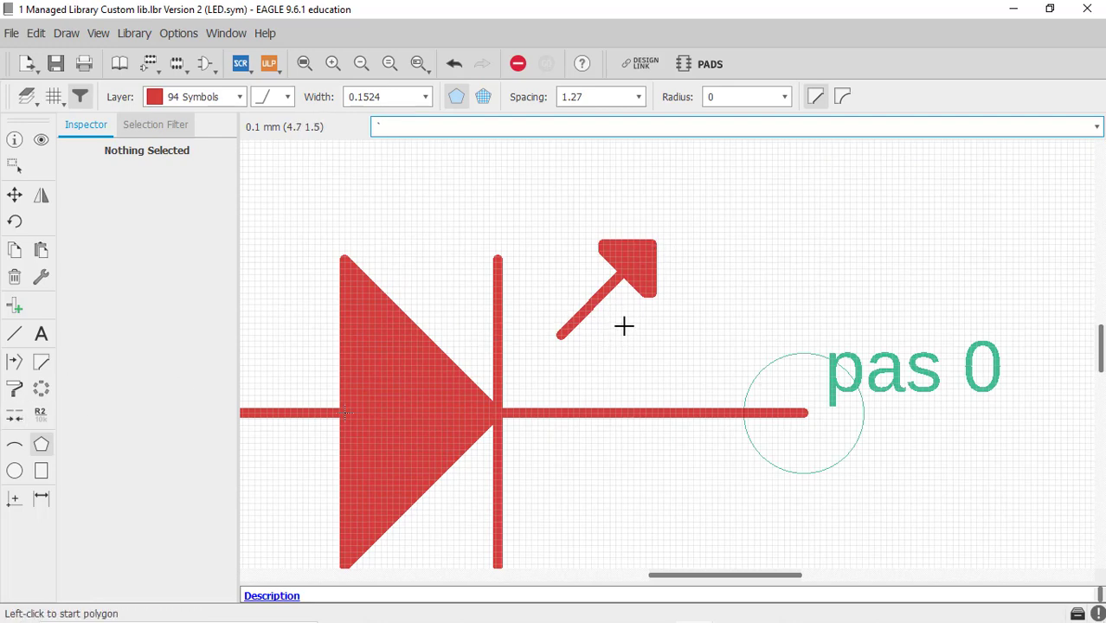
click(589, 304)
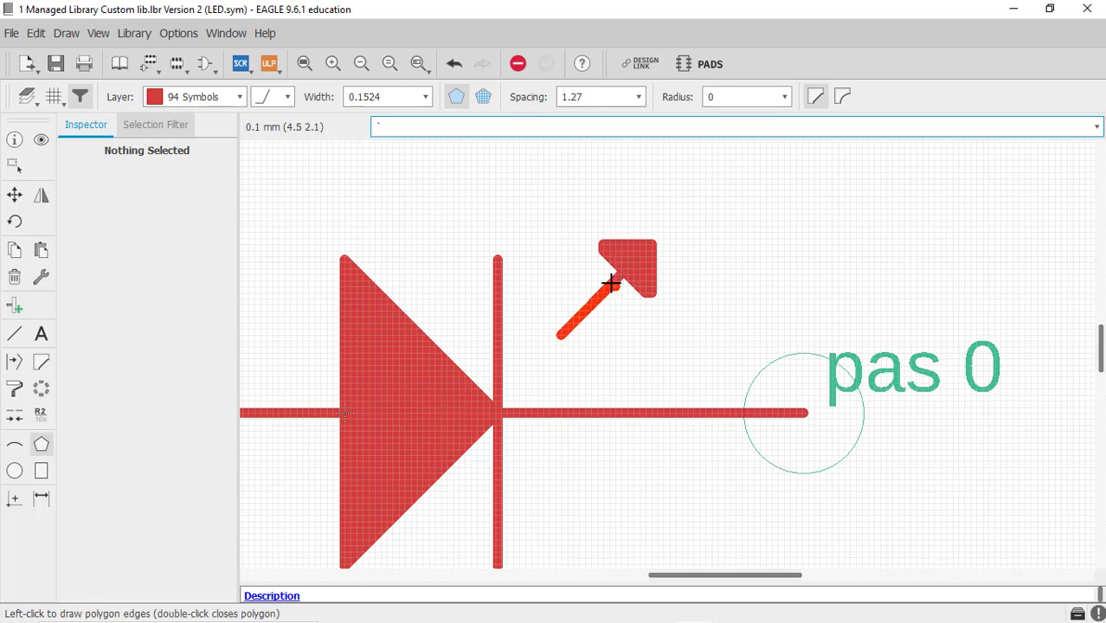
key(Escape)
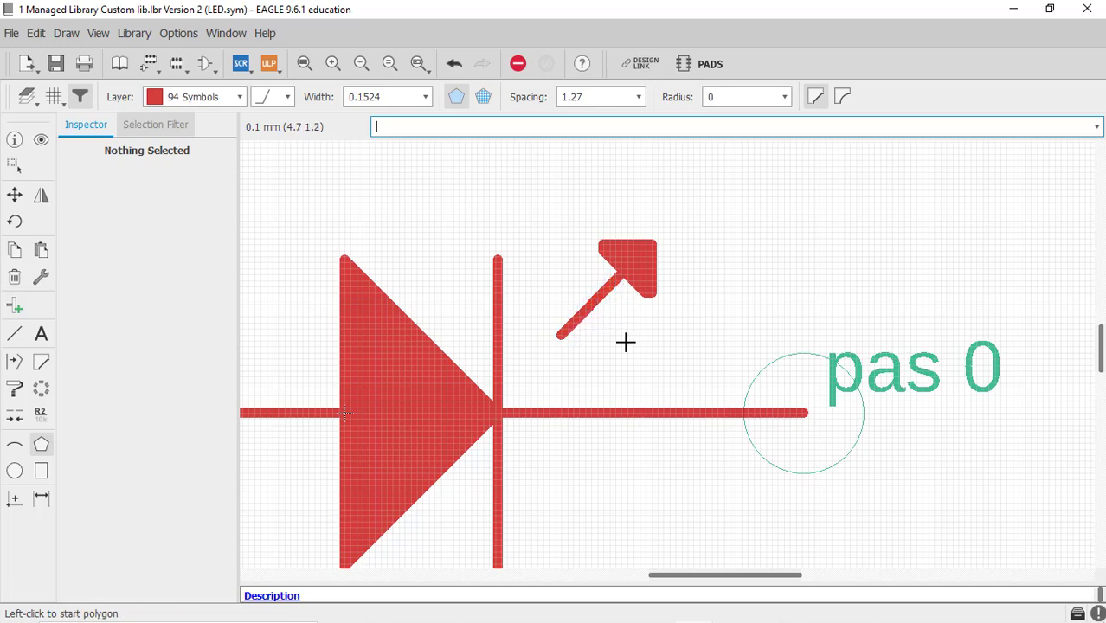
key(Escape)
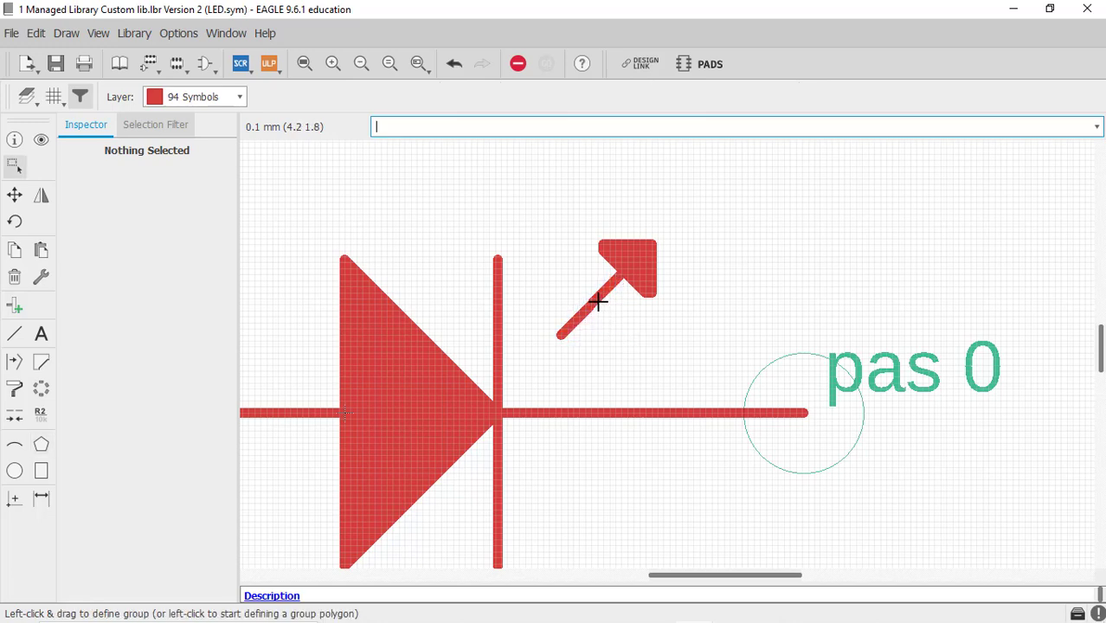
click(622, 284)
click(644, 263)
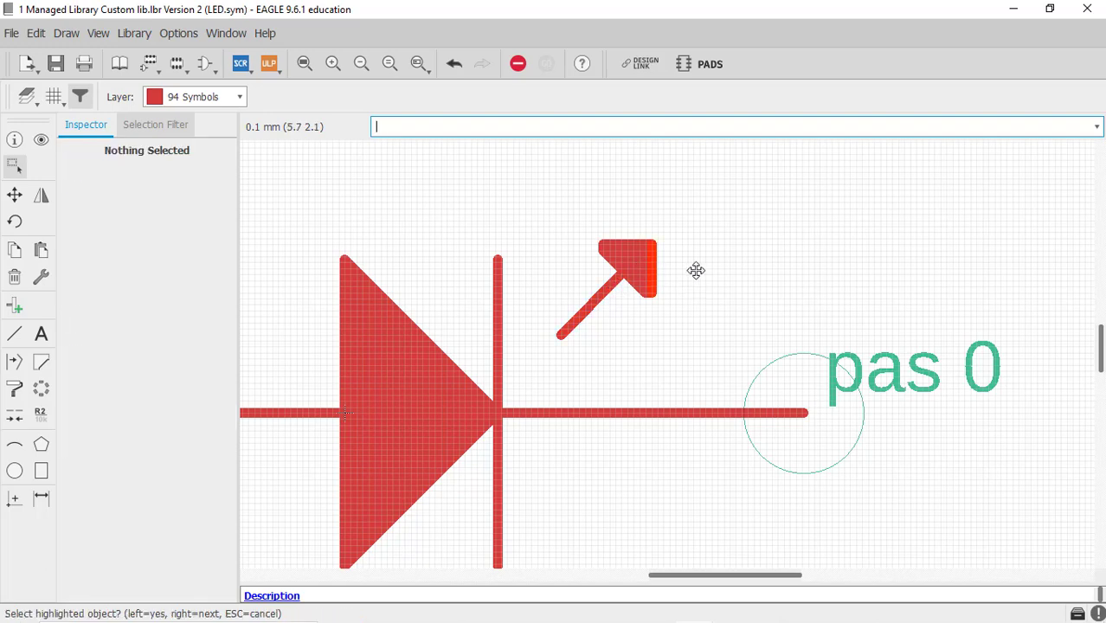
click(606, 225)
drag(531, 215, 583, 252)
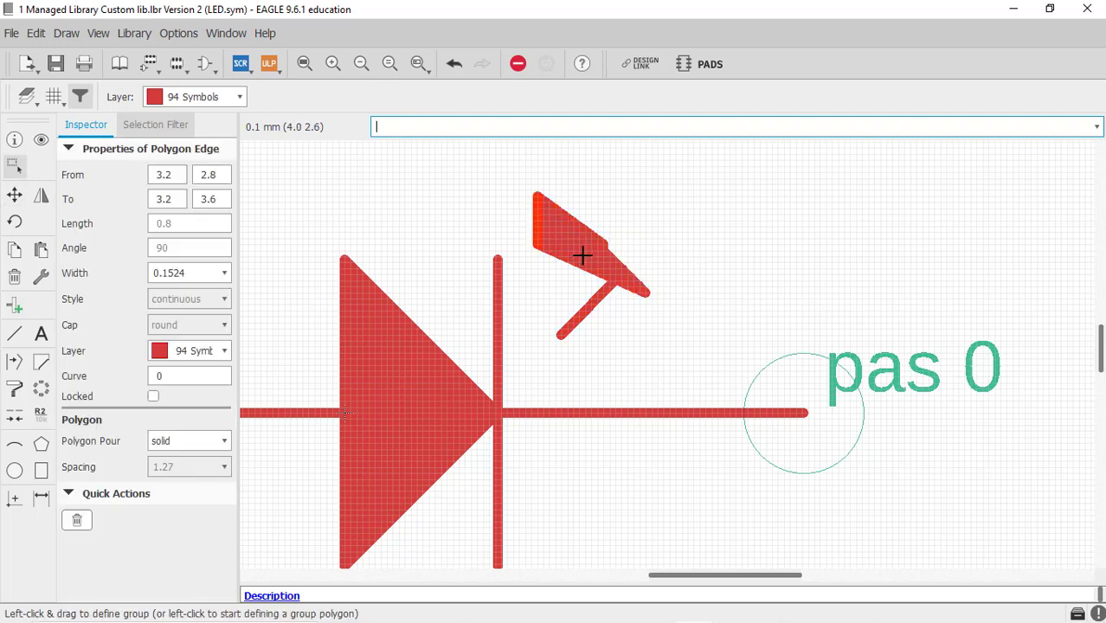
key(ctrl+z)
Copy the arrowhead and its diagonal line about 1 mm to the right and below the original to form a second parallel arrow.
drag(528, 212, 700, 360)
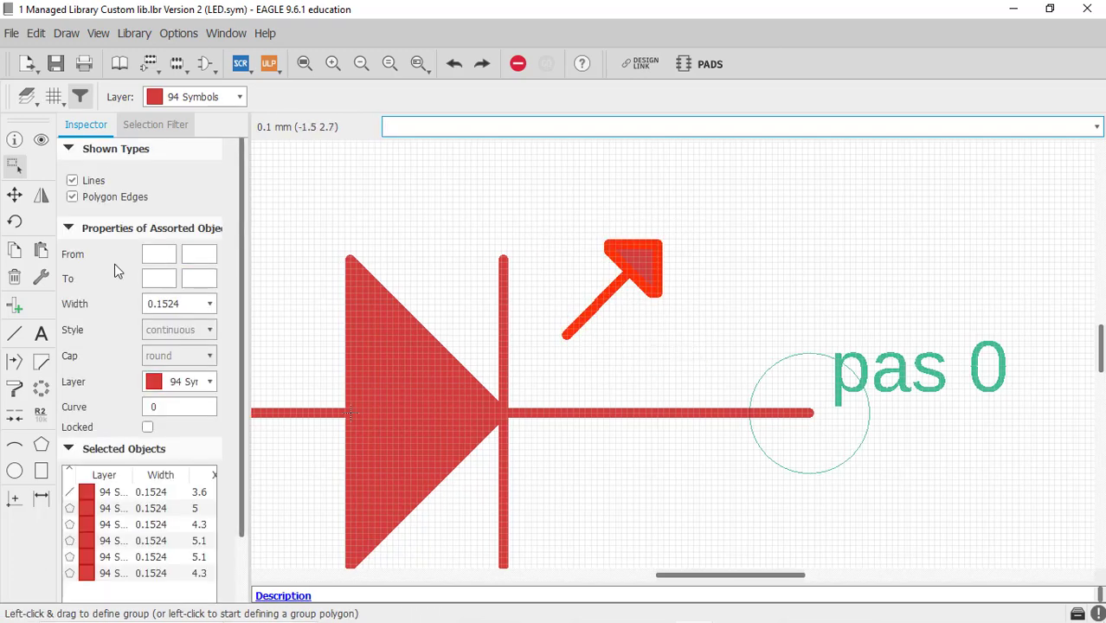
click(41, 249)
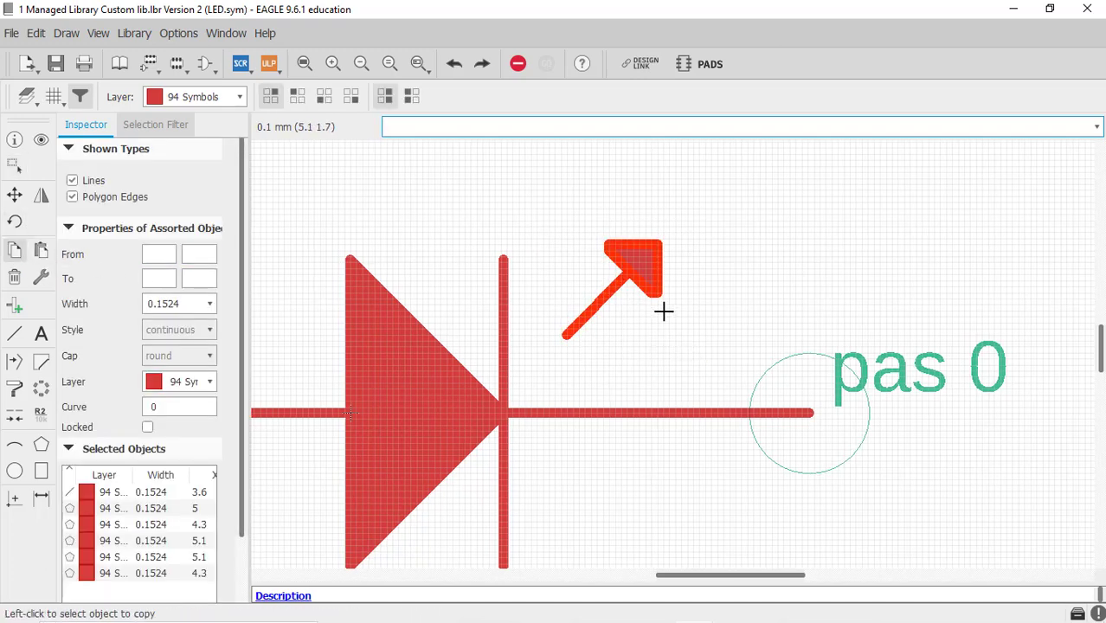
click(638, 265)
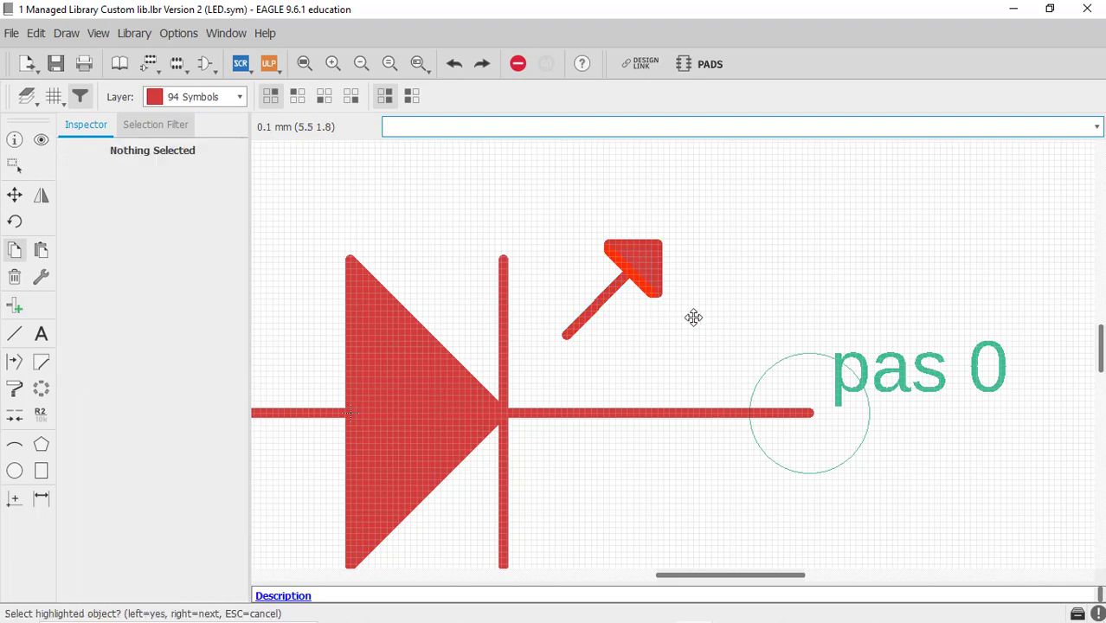
click(697, 319)
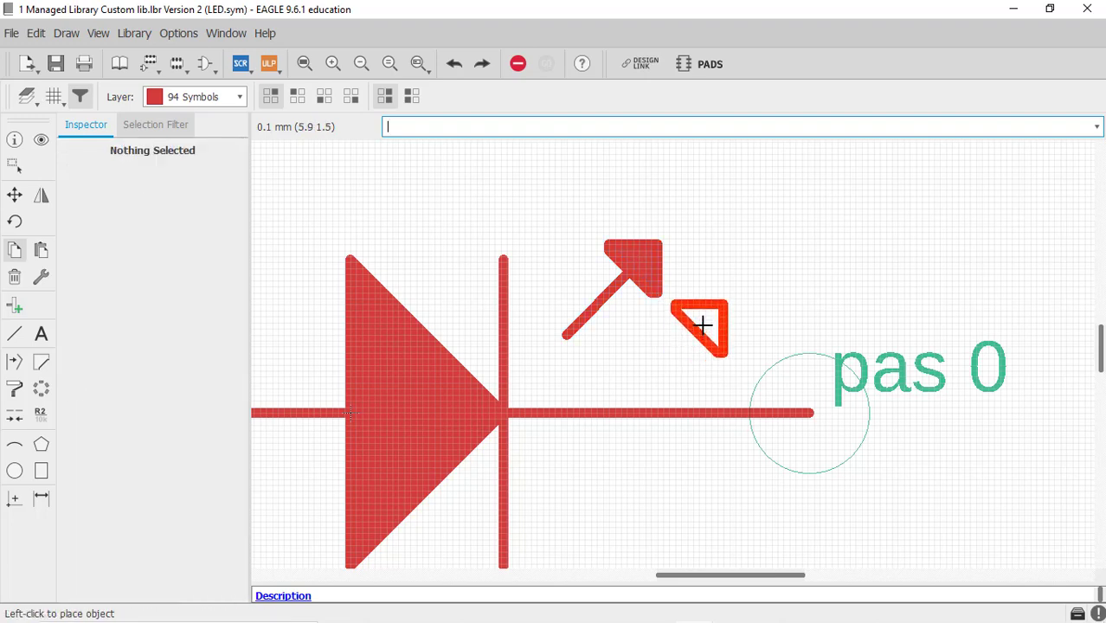
click(702, 324)
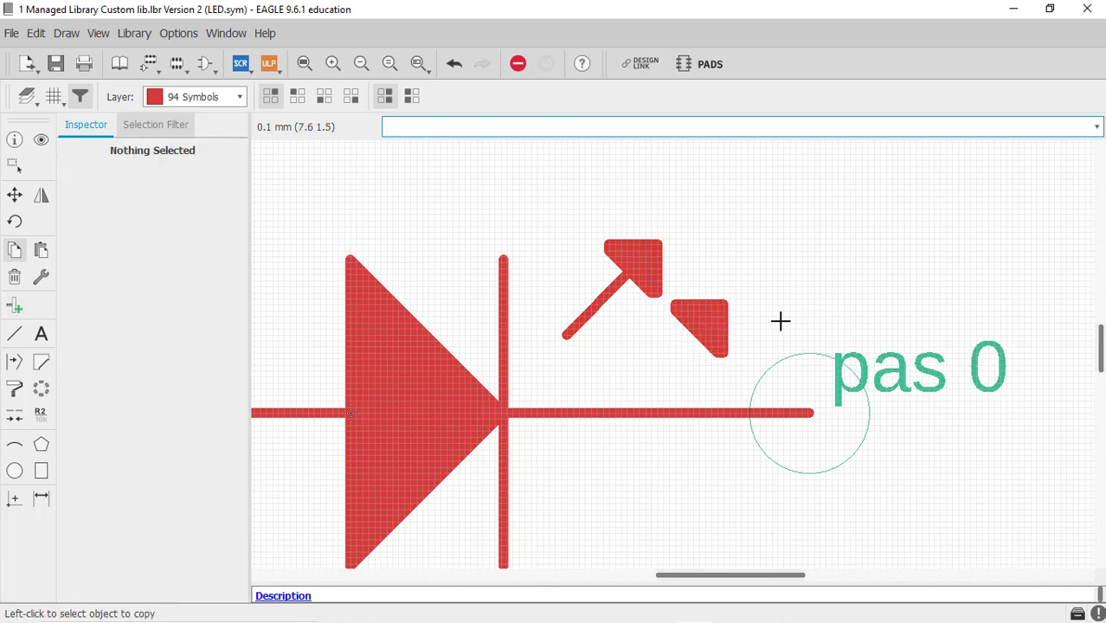
click(585, 310)
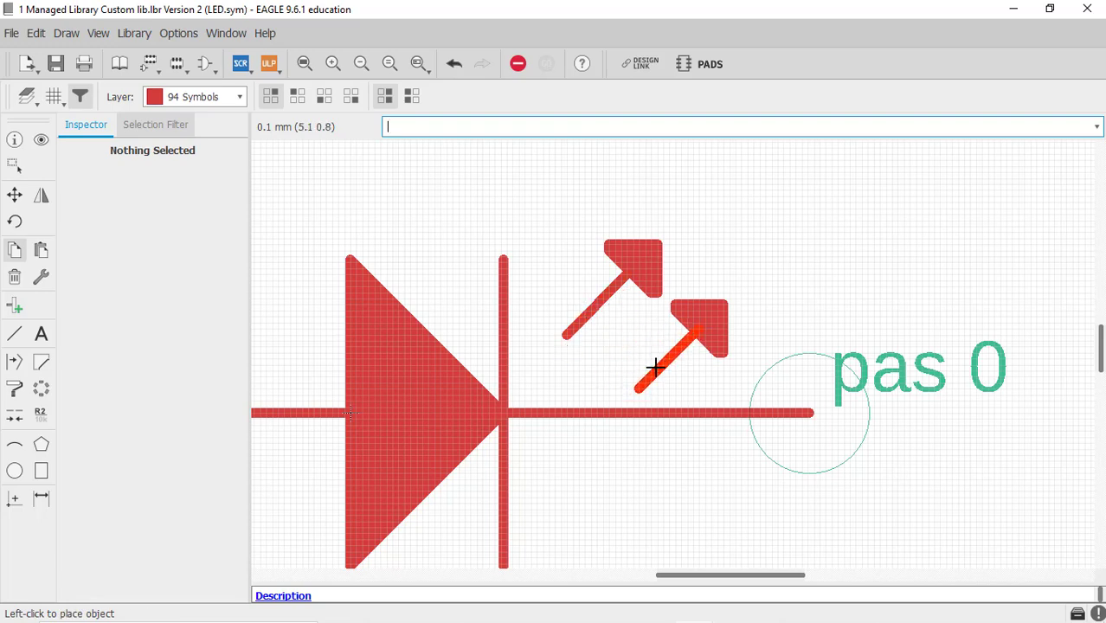
click(655, 367)
Set the grid size to 2.54 mm.
scroll(787, 305, down, 3)
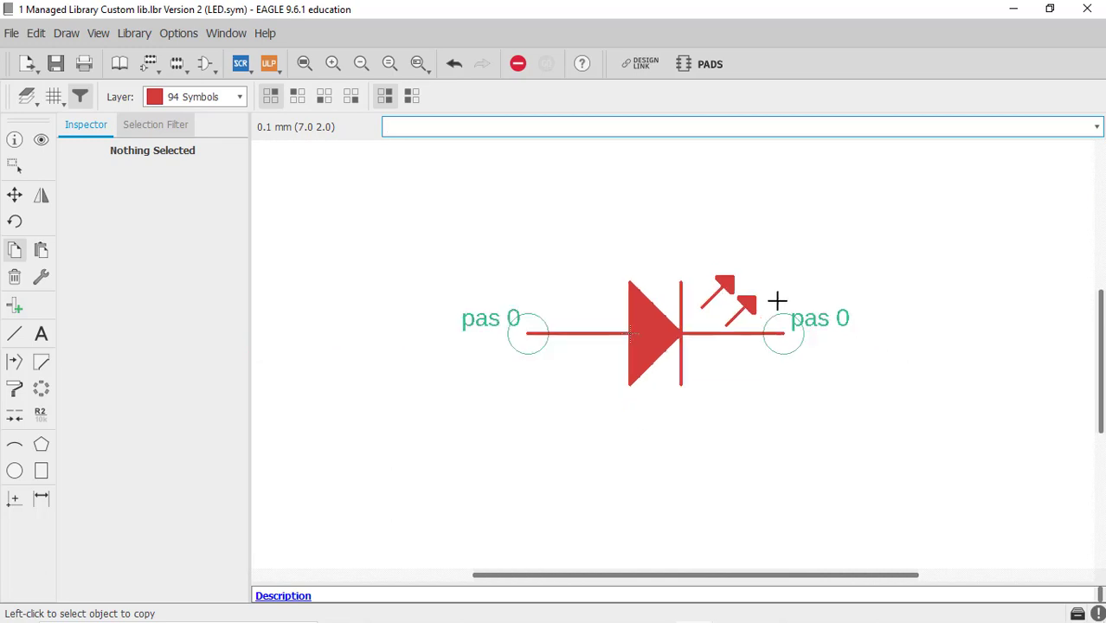
scroll(619, 345, down, 1)
scroll(682, 307, up, 1)
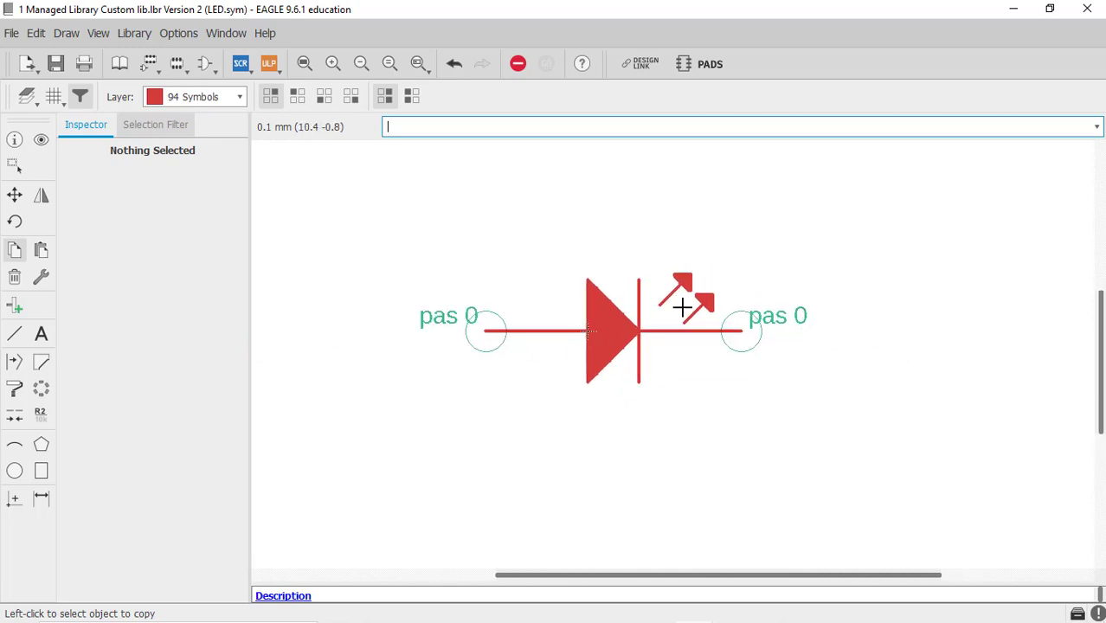
click(58, 107)
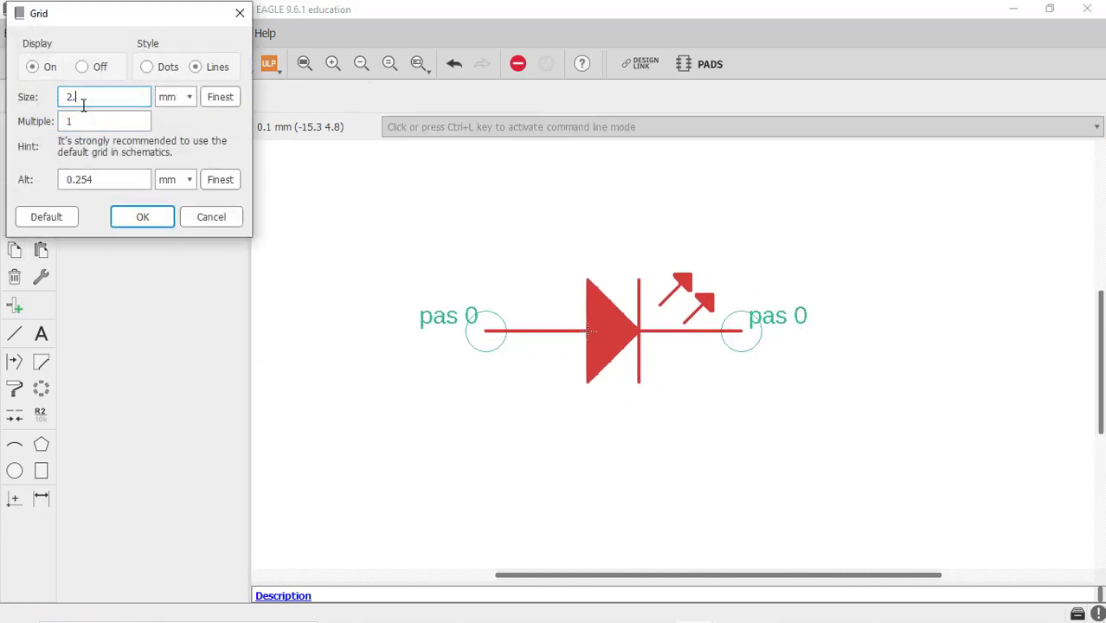
text(2.54)
key(Return)
scroll(390, 350, down, 2)
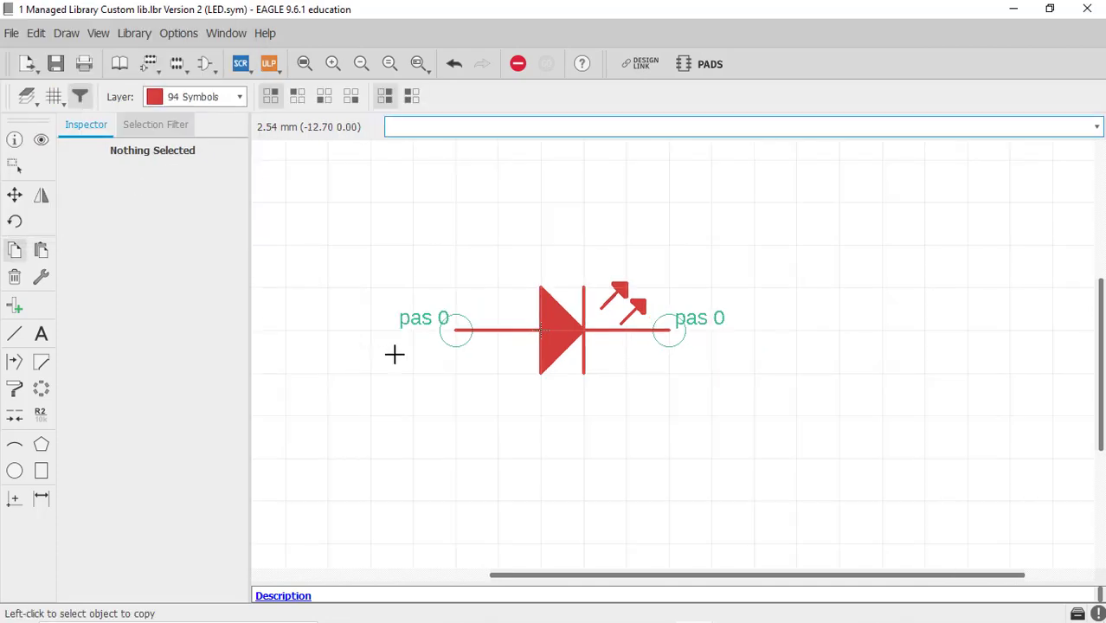
scroll(698, 368, down, 2)
scroll(457, 318, up, 2)
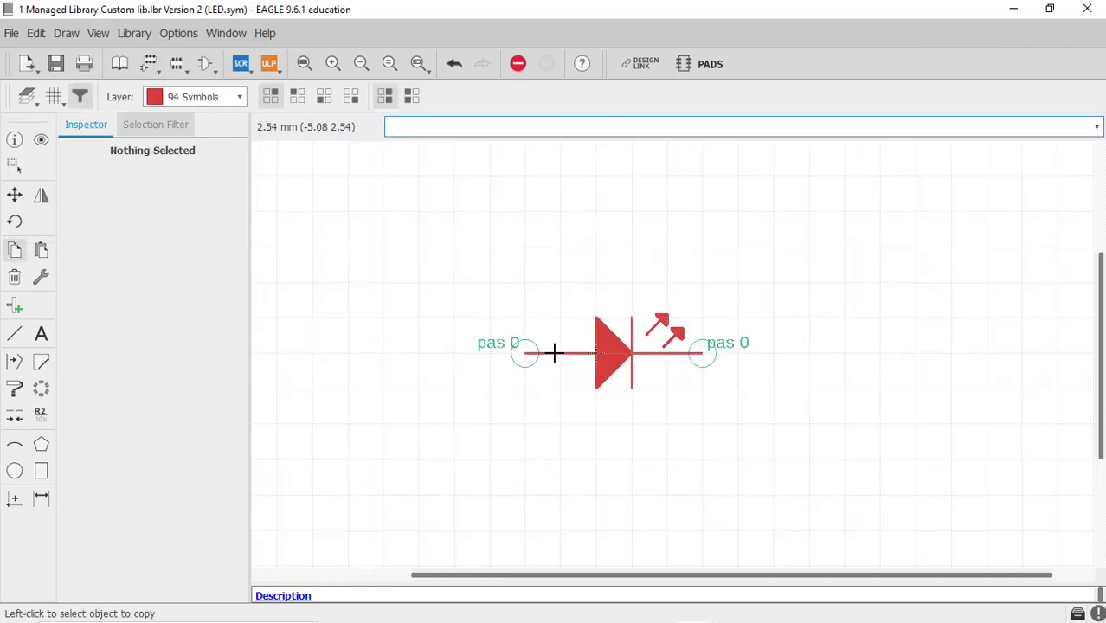
Place the text >NAME on layer 95 Names, two grid squares above the left pin of the LED symbol.
click(39, 333)
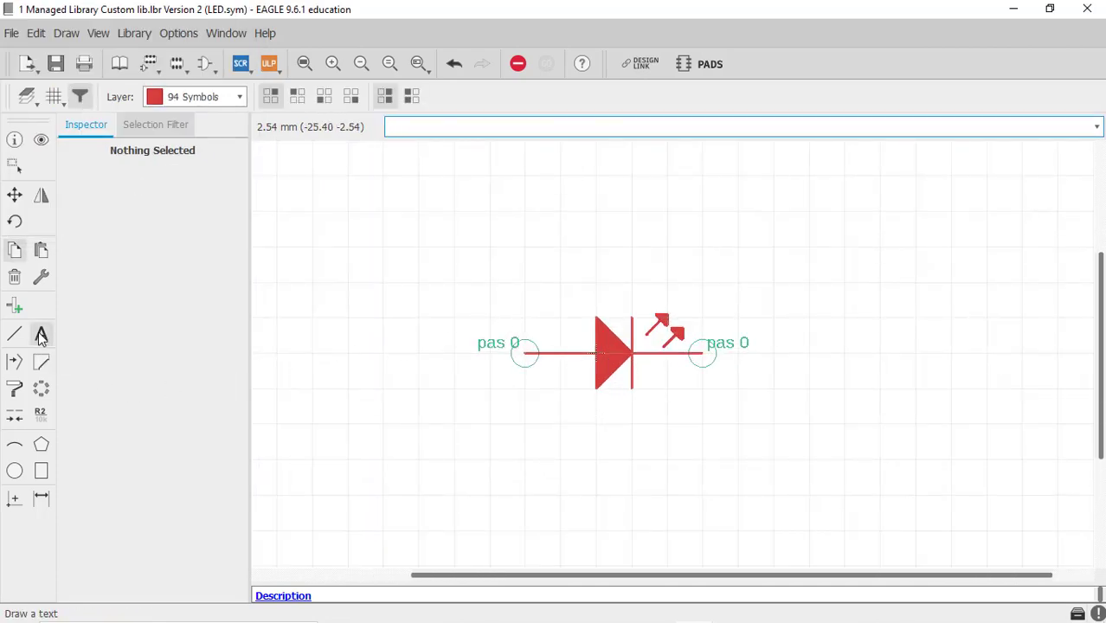
drag(166, 20, 582, 93)
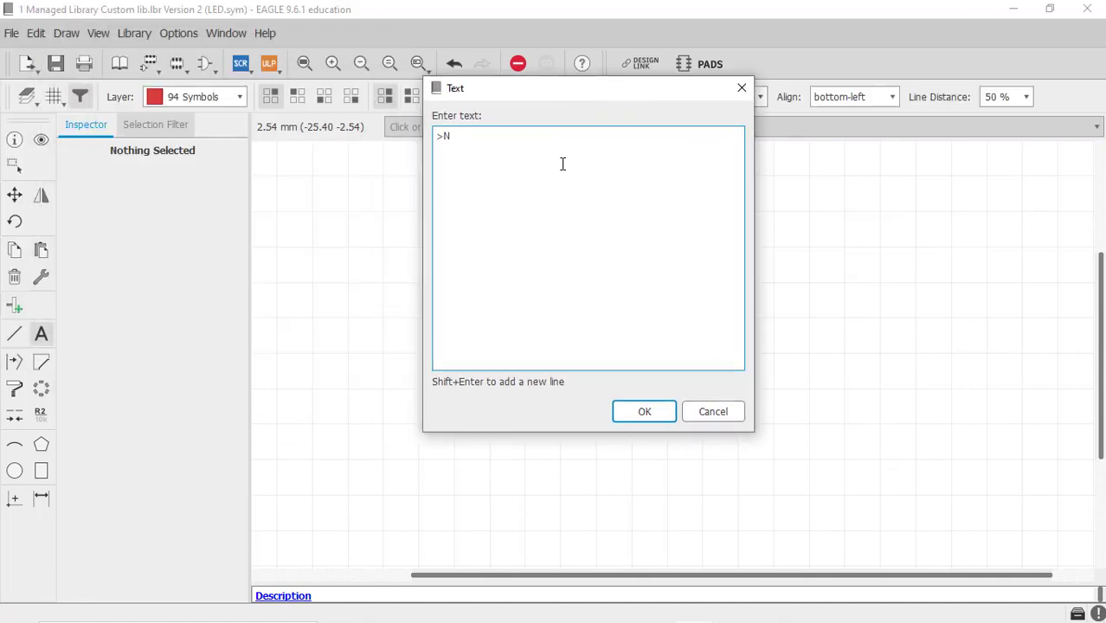
click(645, 411)
click(240, 97)
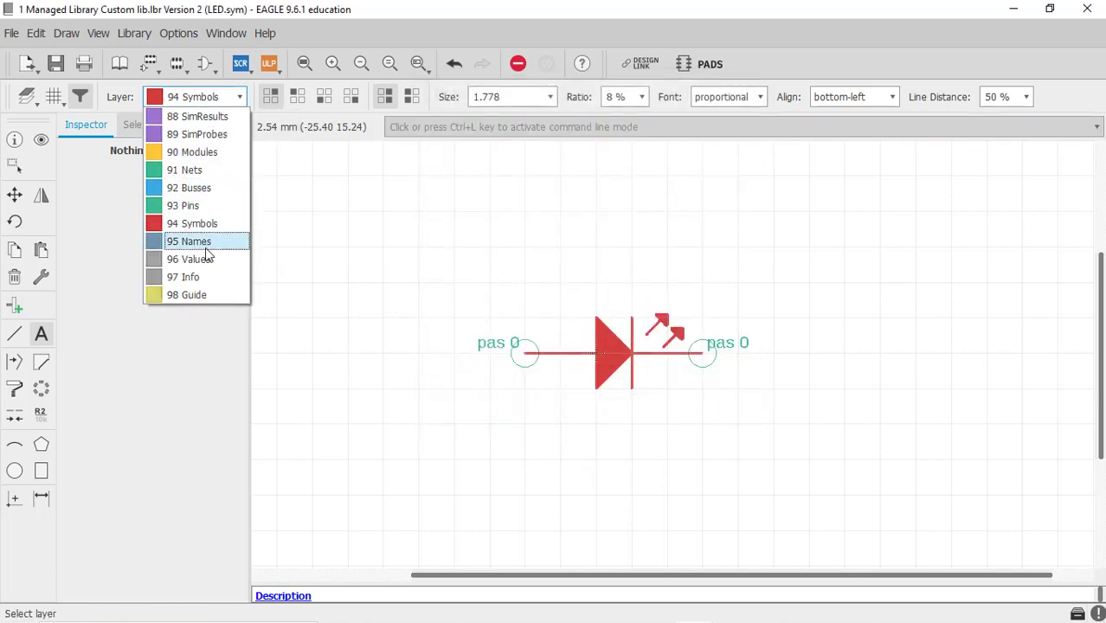
click(198, 242)
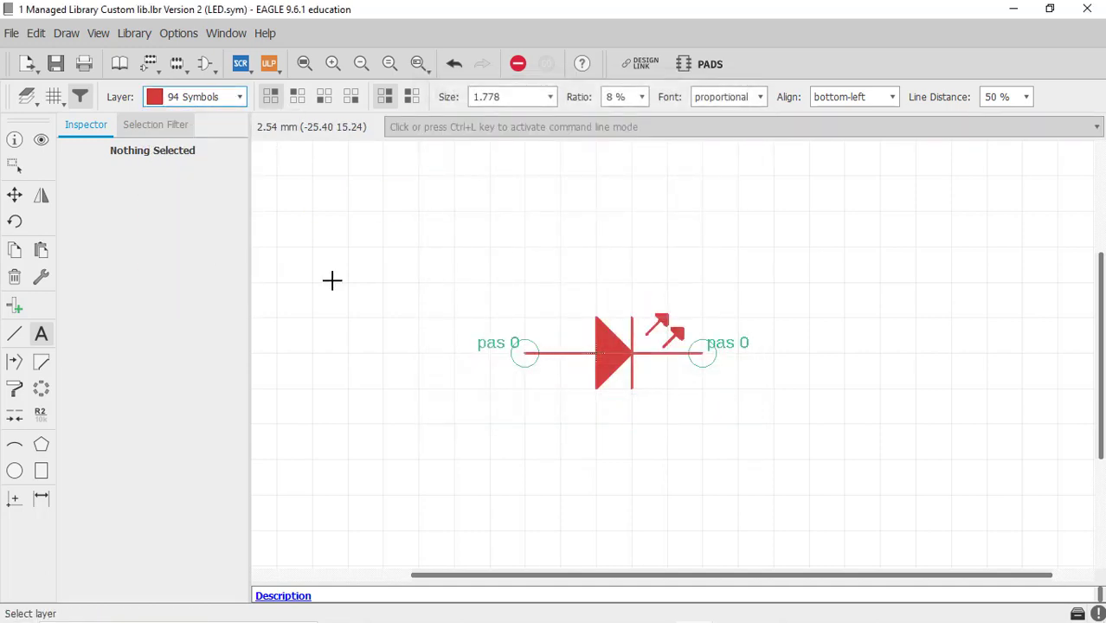
click(515, 284)
Place the text >VALUE on layer 96 Values, two grid squares below the left pin of the symbol.
key(Escape)
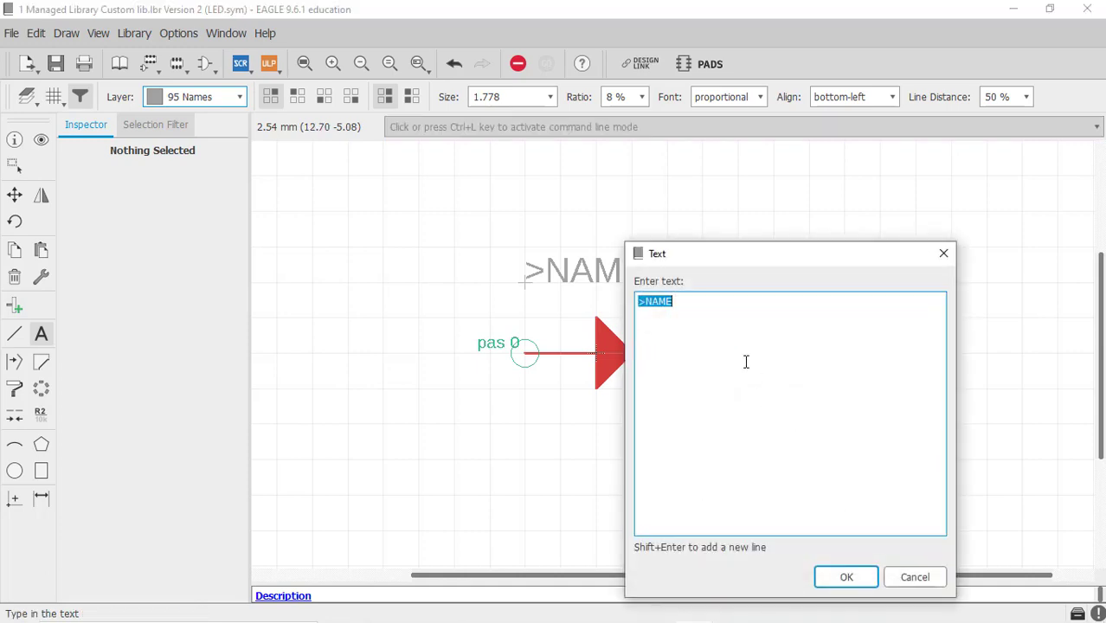
click(720, 322)
click(827, 579)
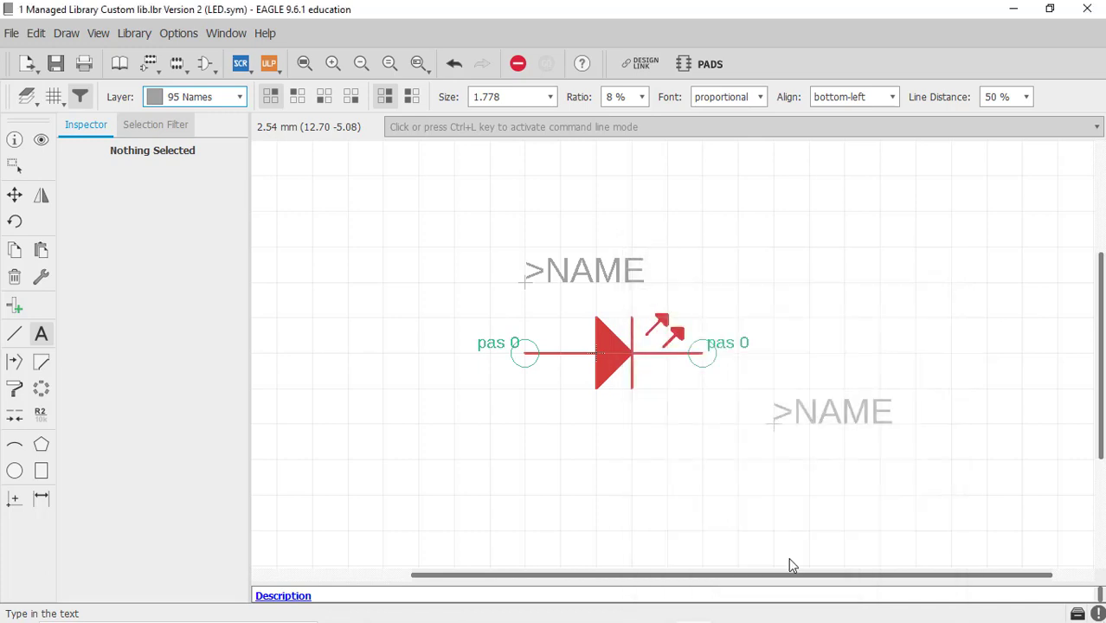
click(232, 97)
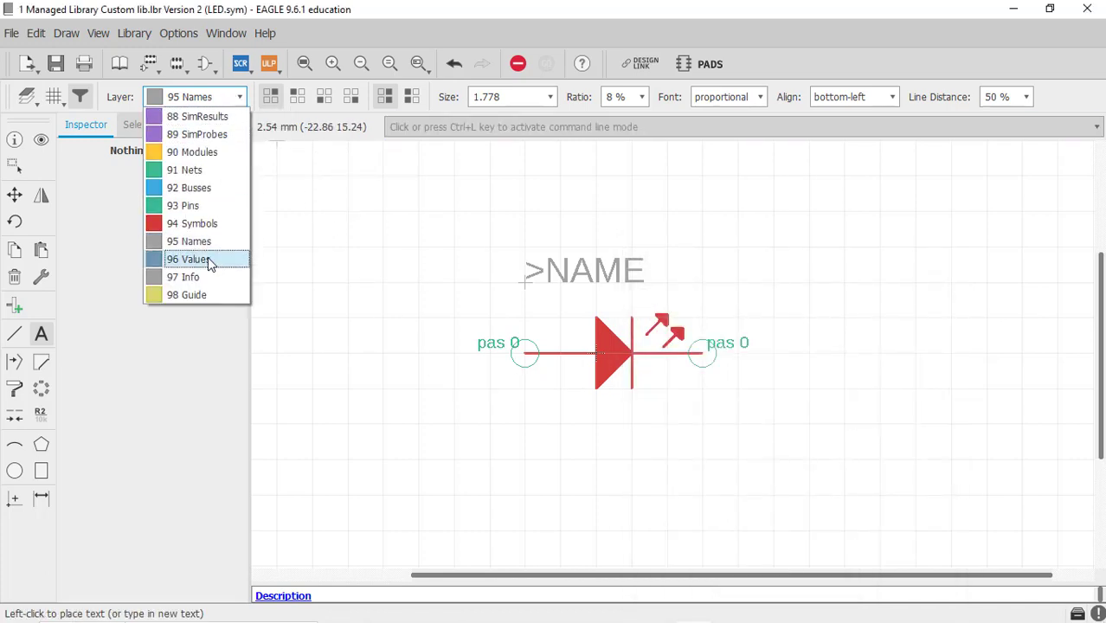
click(207, 259)
click(524, 438)
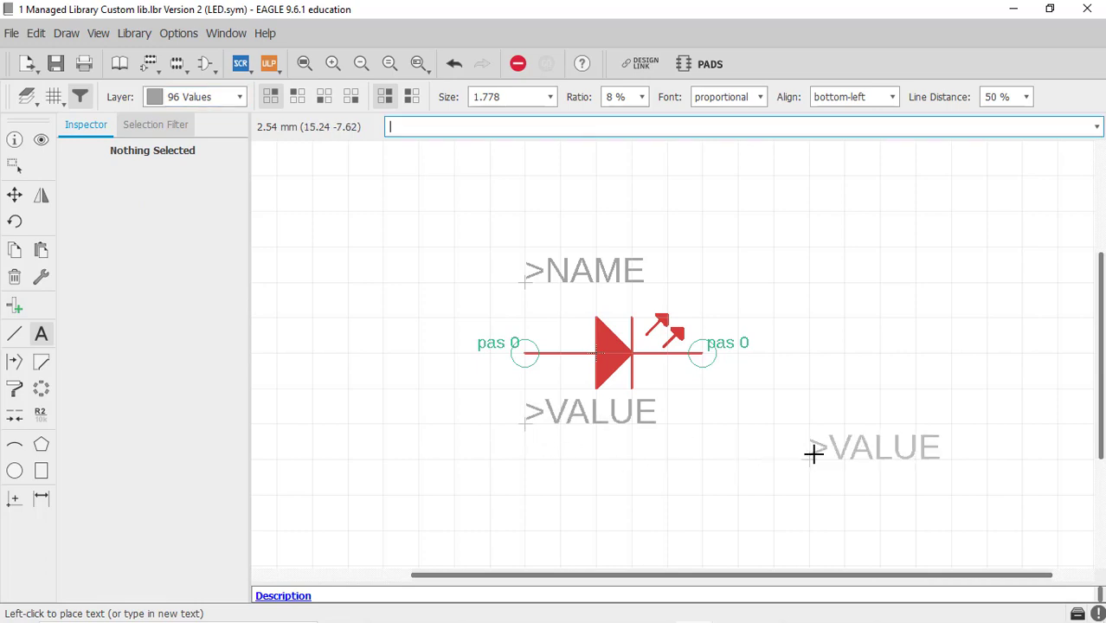
key(Escape)
key(Escape)
Clear the selection and save the library with the LED symbol.
scroll(715, 401, down, 2)
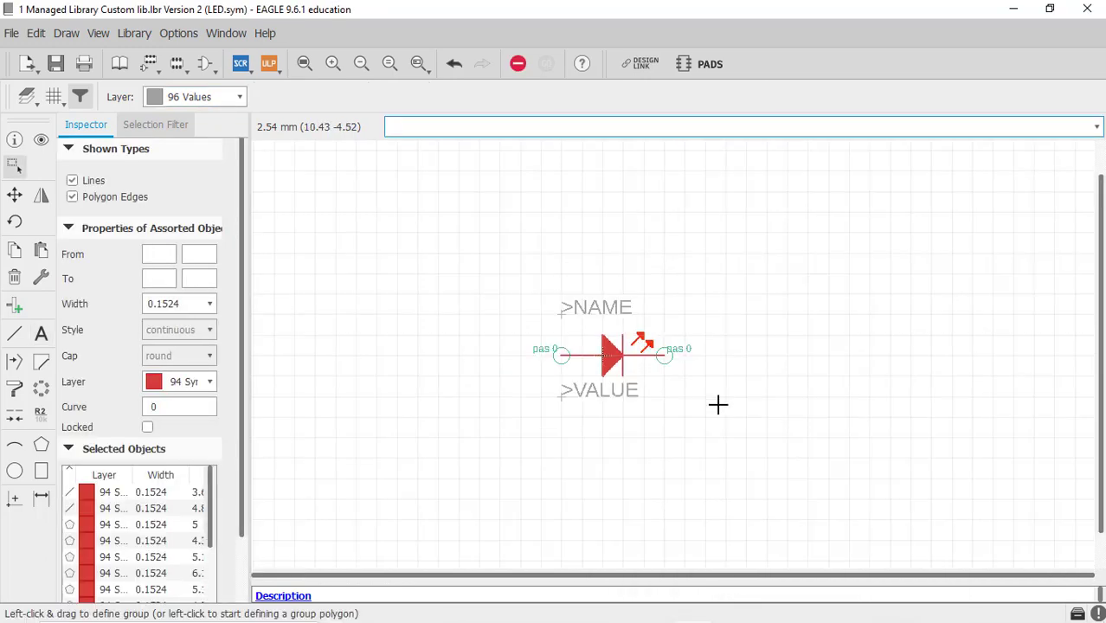
click(710, 399)
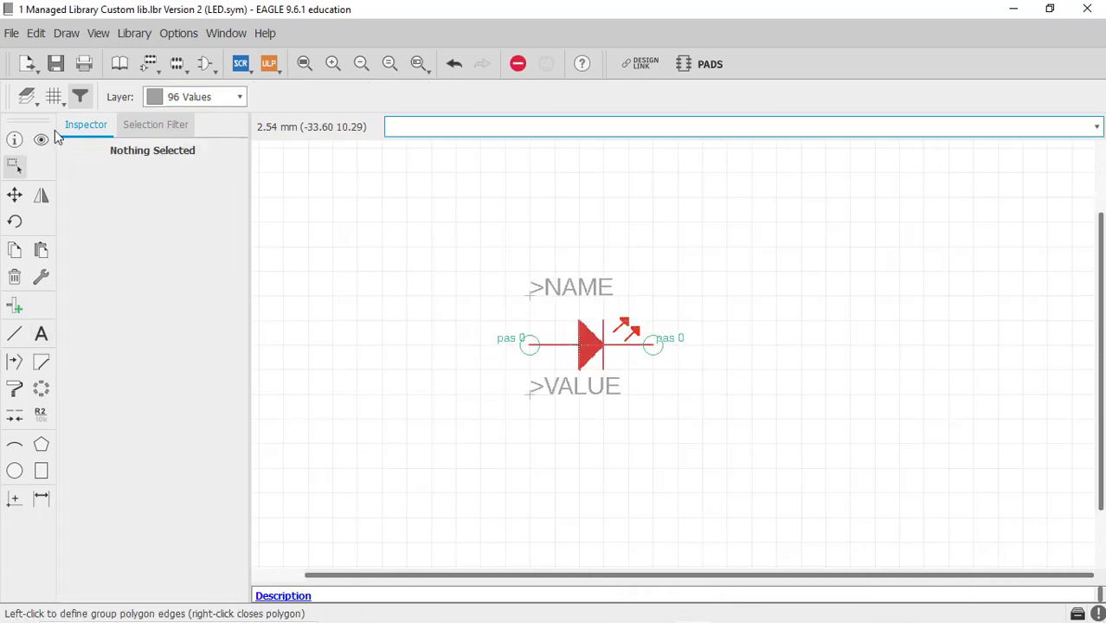
click(54, 71)
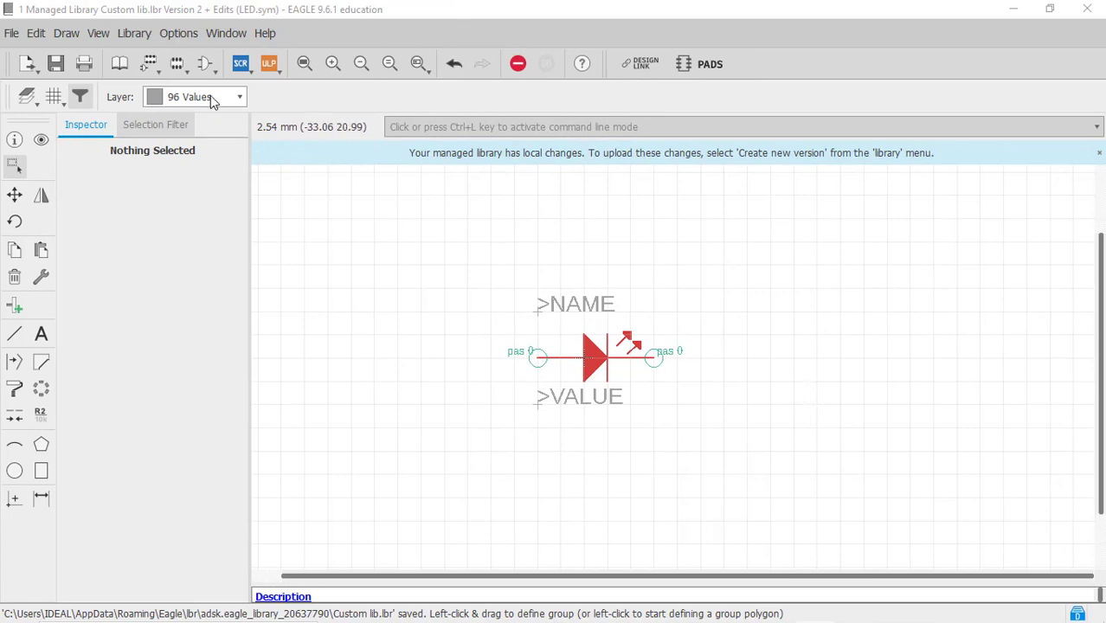
Create a new footprint named 0805_LED in the library.
click(178, 60)
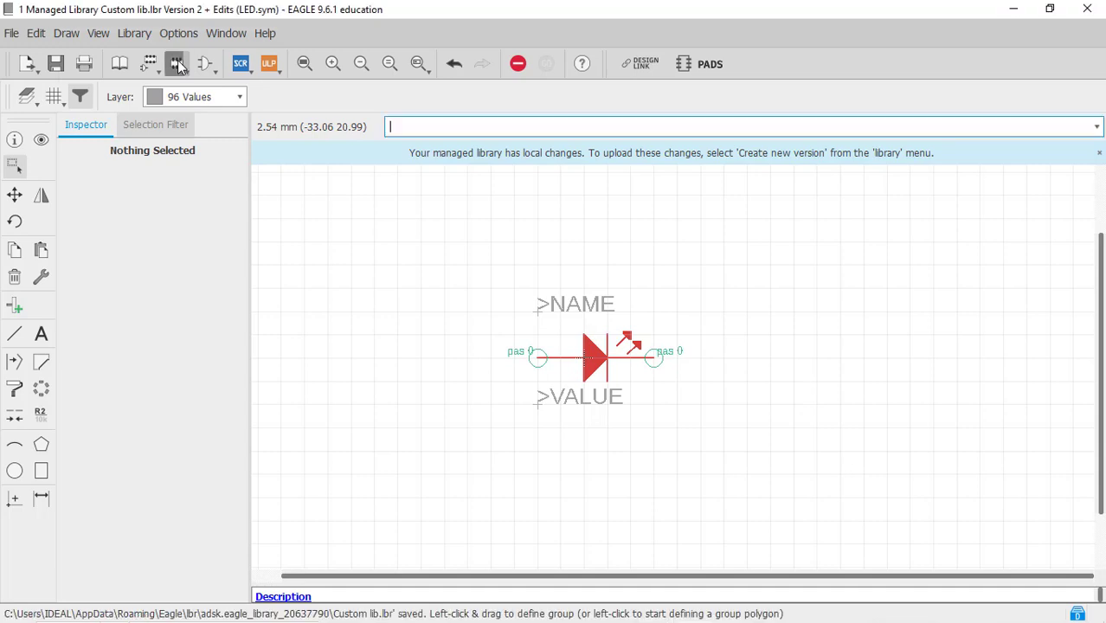
drag(170, 29, 474, 146)
click(465, 389)
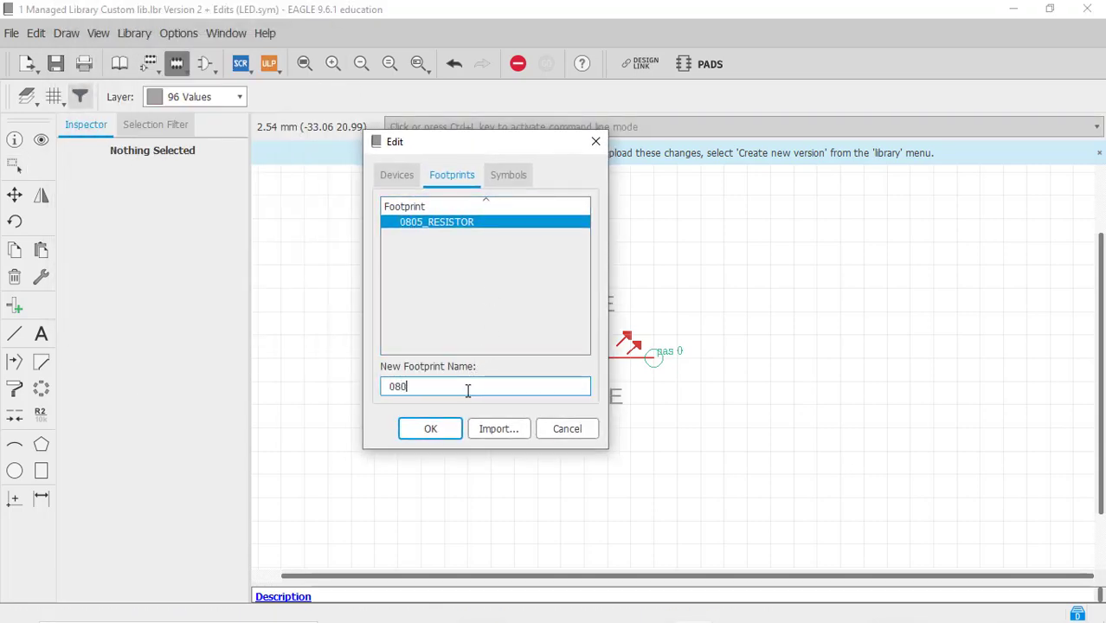
text(0805_LED)
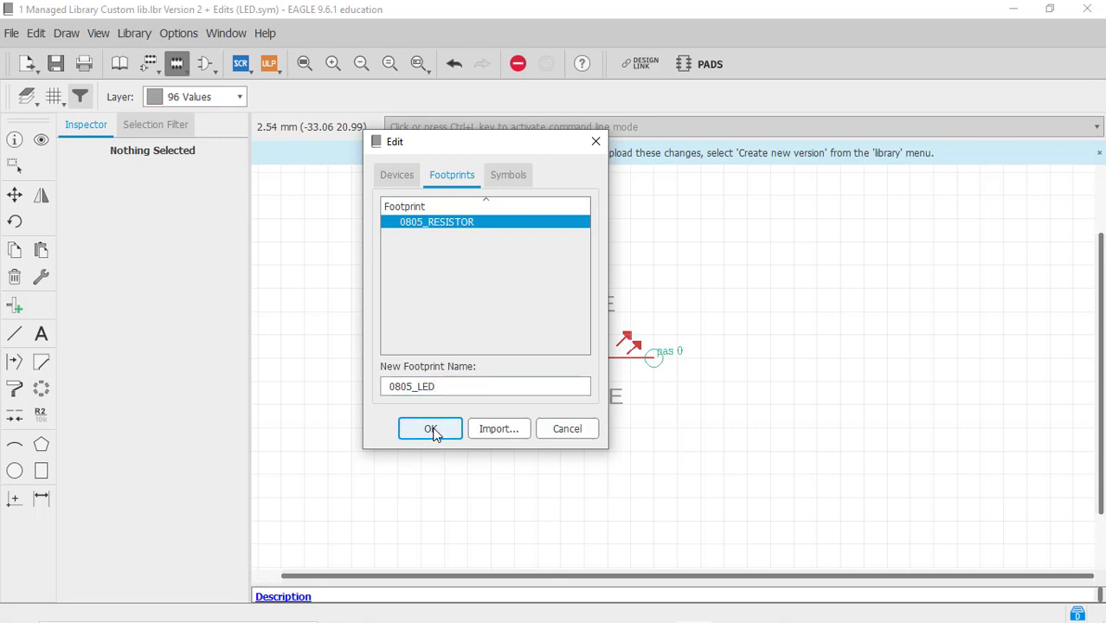
click(434, 428)
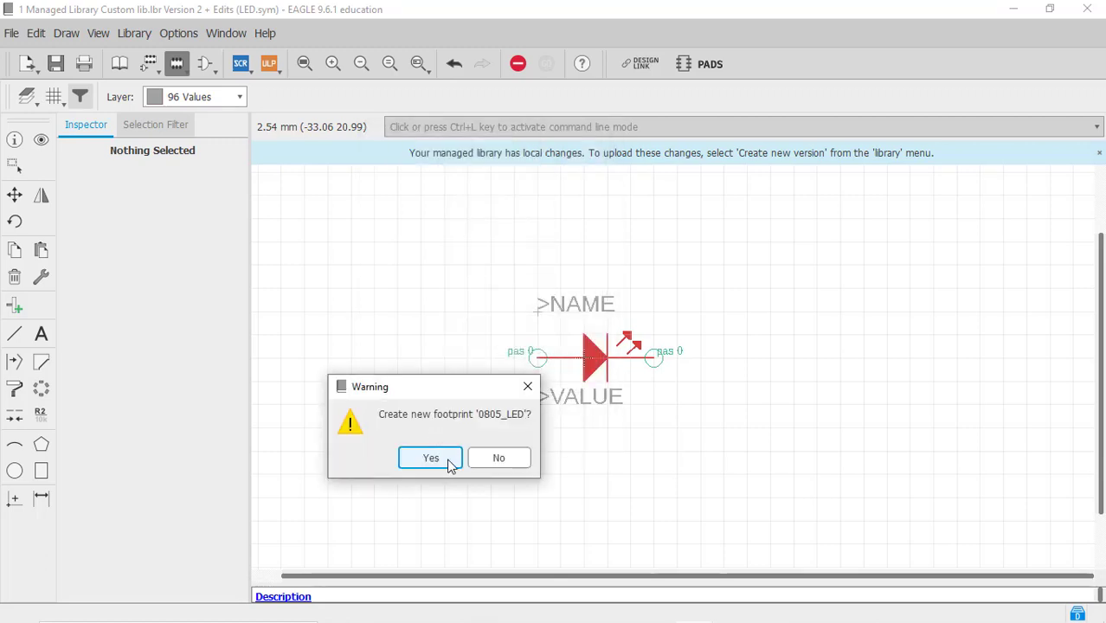
click(447, 458)
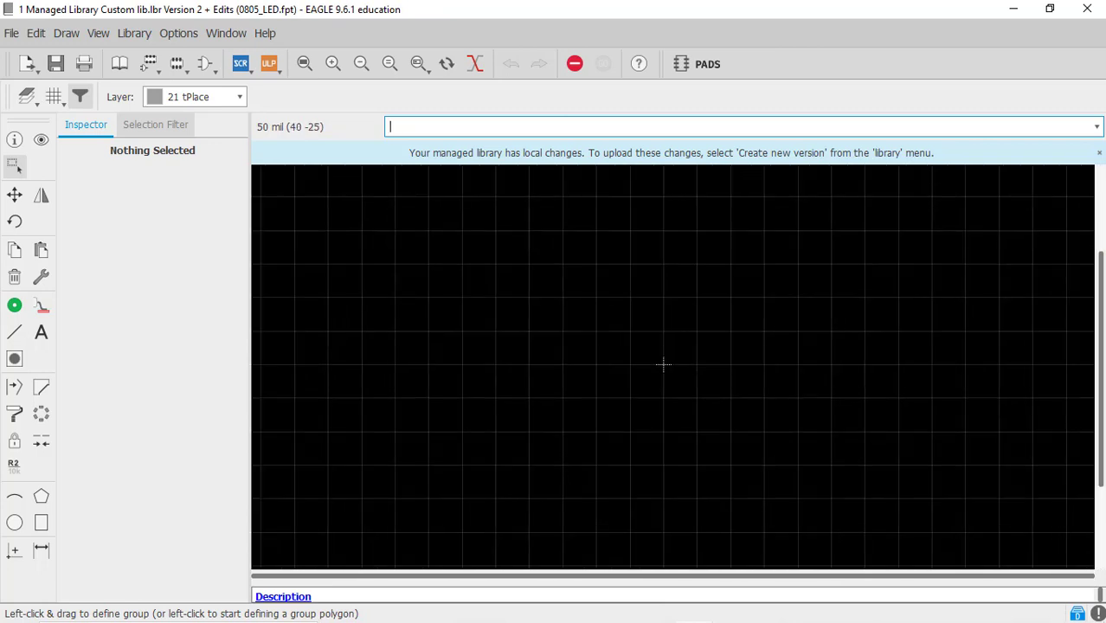
Switch to Adobe Acrobat Reader, examine the recommended soldering pattern in the 0805 LED datasheet, and return to the EAGLE footprint.
click(775, 607)
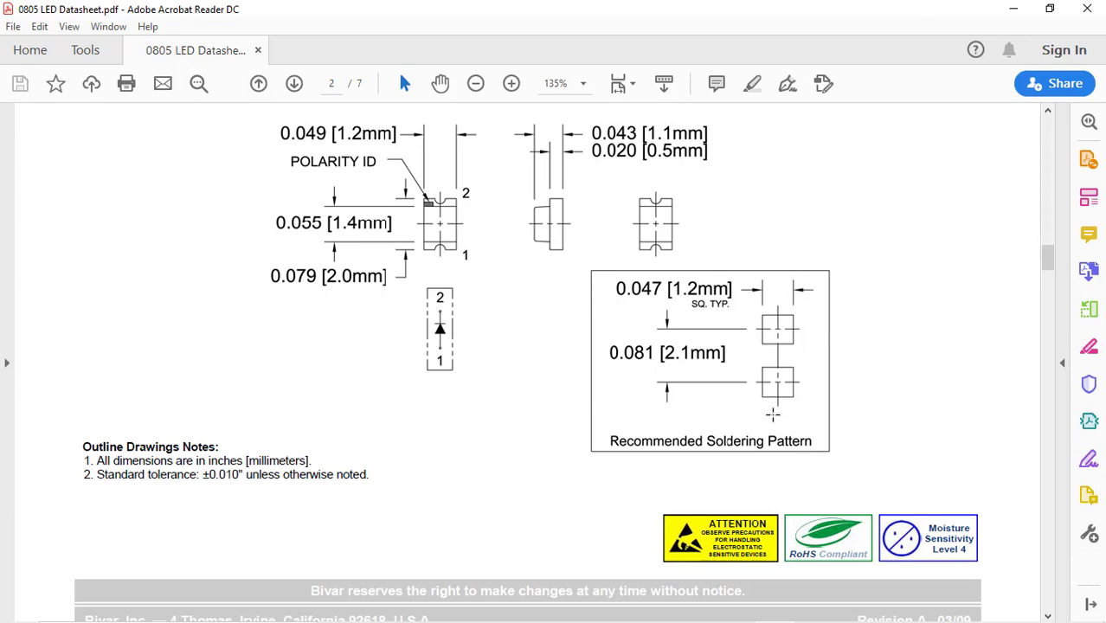
scroll(793, 405, up, 1)
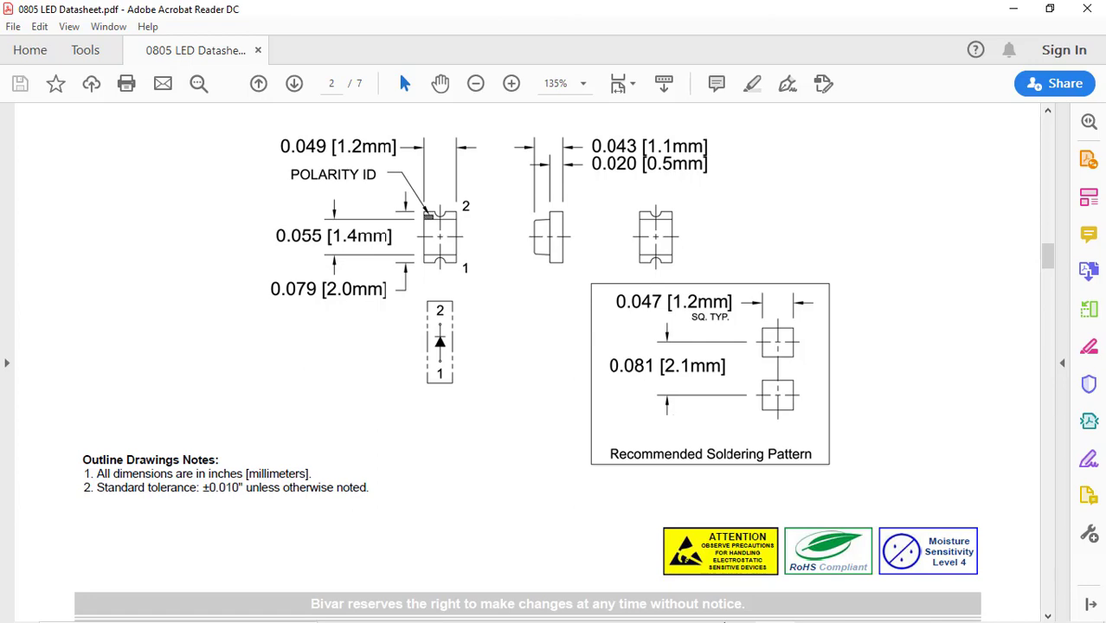
mouse_move(695, 607)
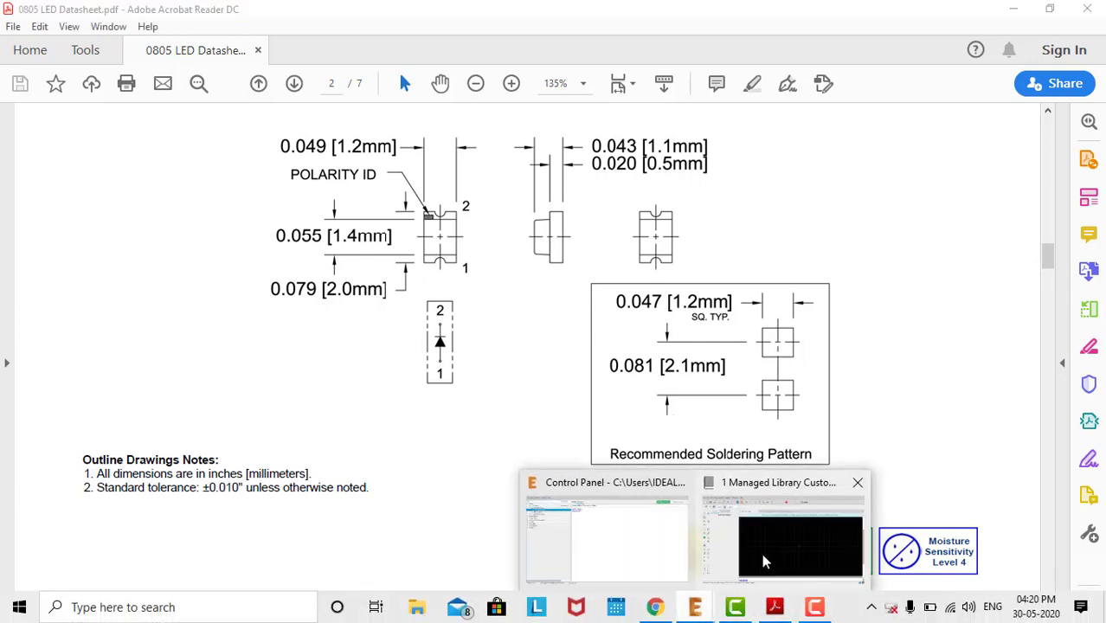
click(763, 561)
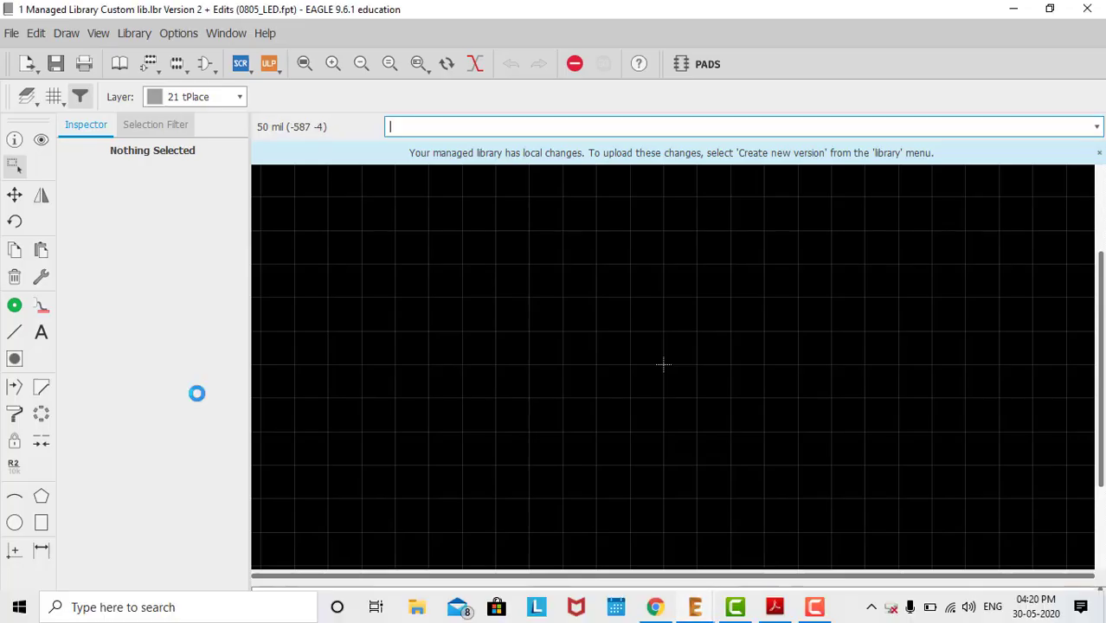
Place one 50 x 25 mil SMD pad, rotated 90 degrees, at the origin on layer 1 Top.
click(45, 306)
scroll(662, 363, up, 3)
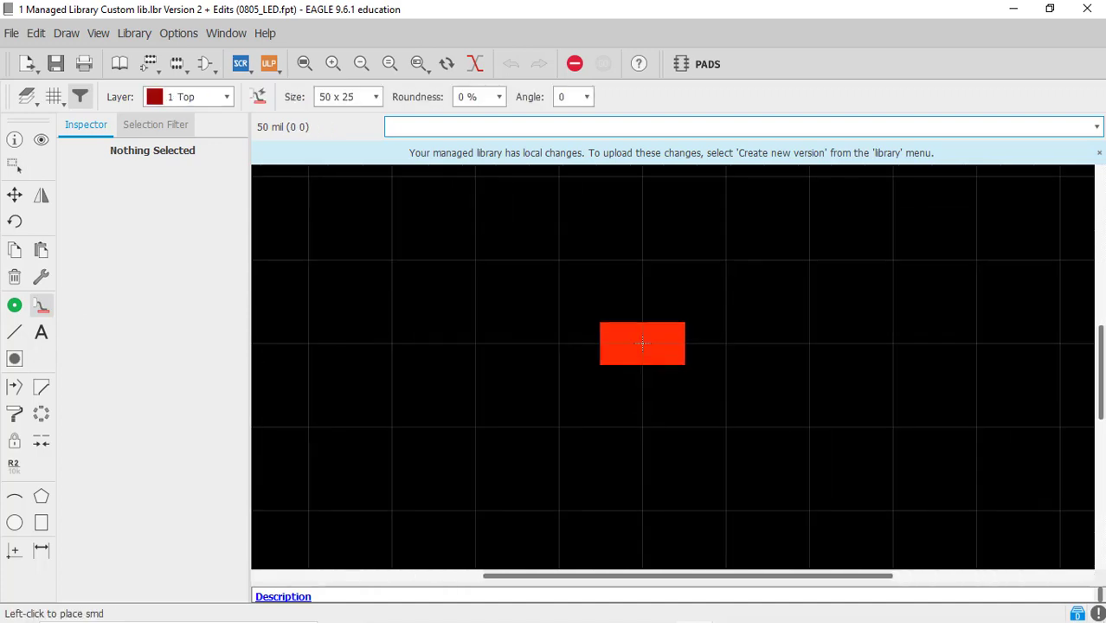
right_click(643, 344)
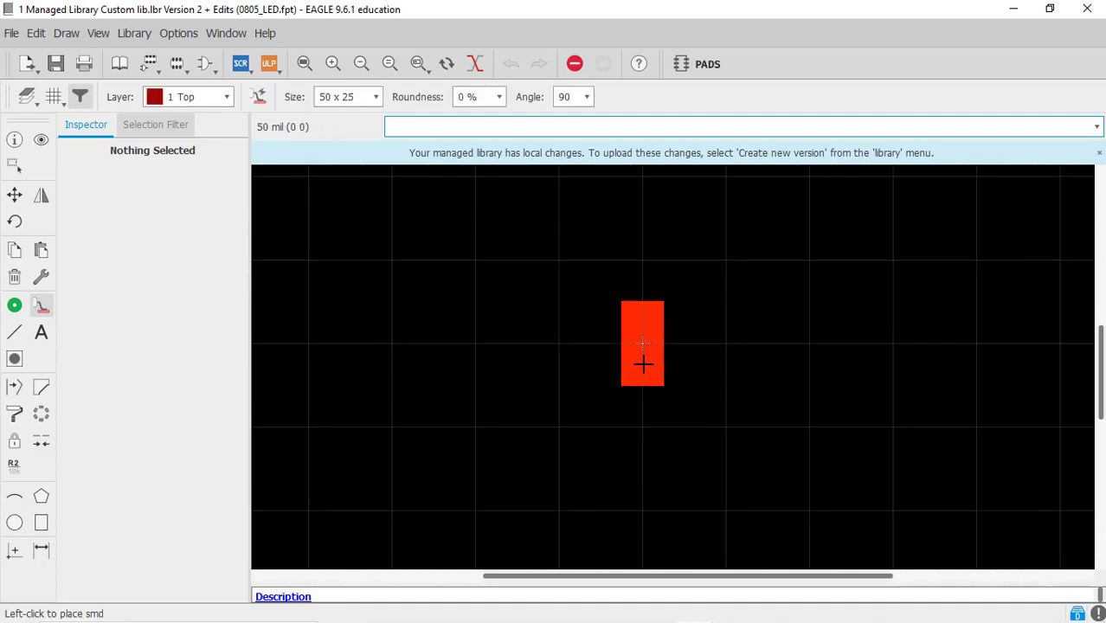
click(643, 363)
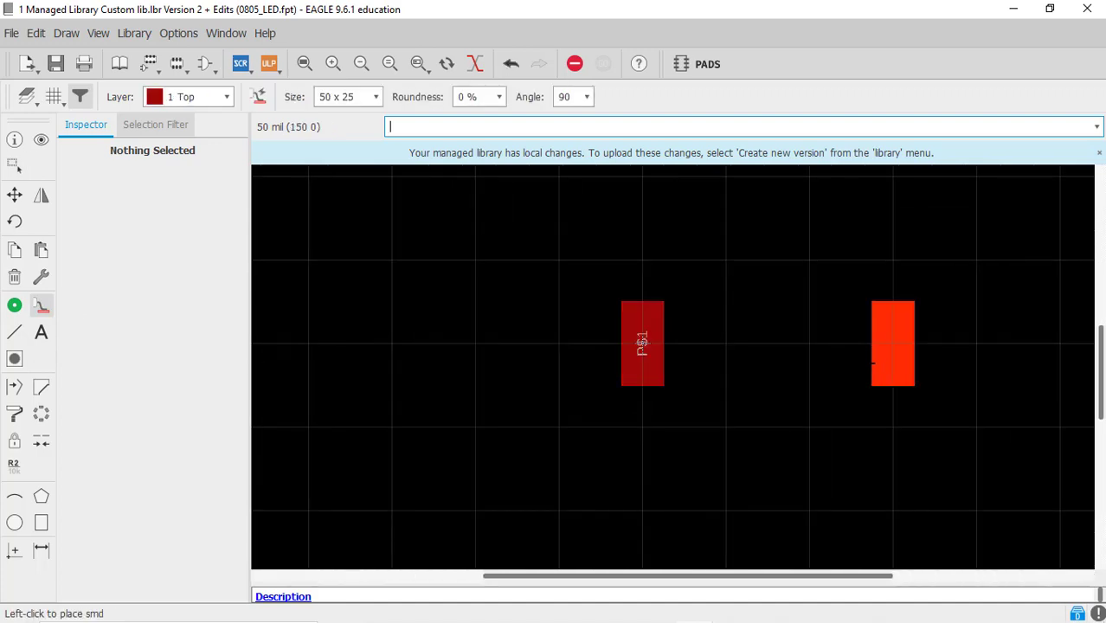
key(Escape)
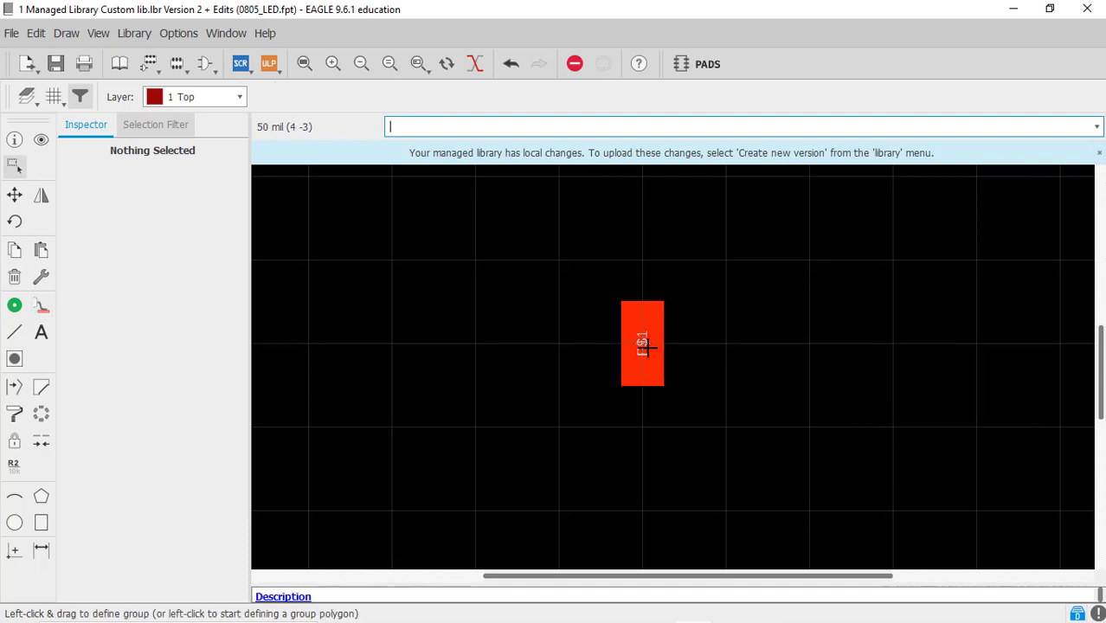
Select the SMD pad and try to rename it as 1.
click(648, 348)
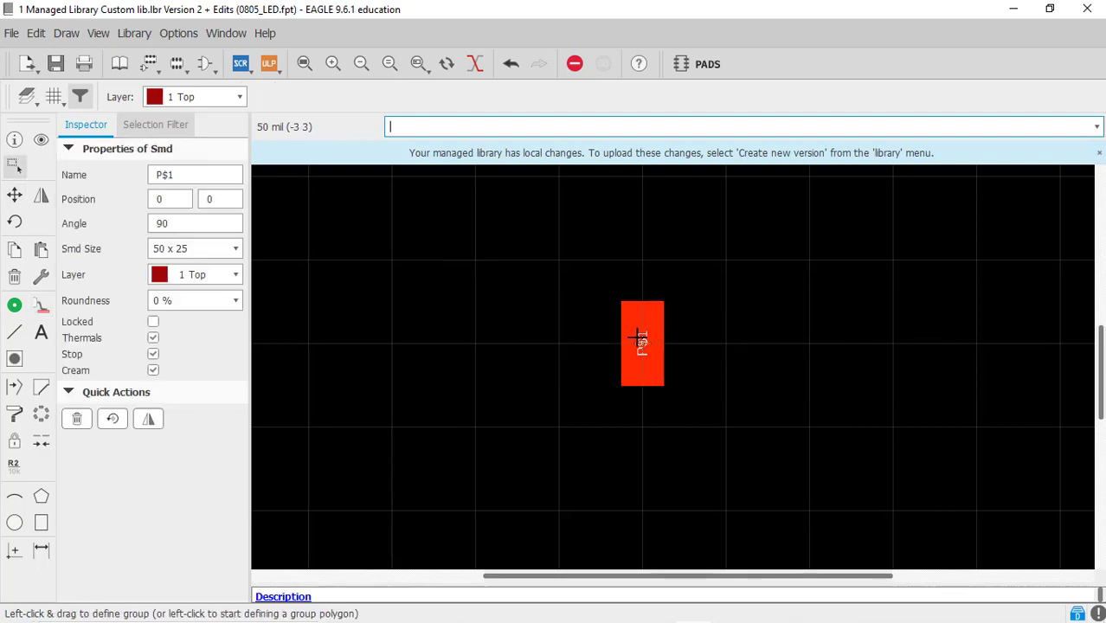
click(191, 173)
text(1)
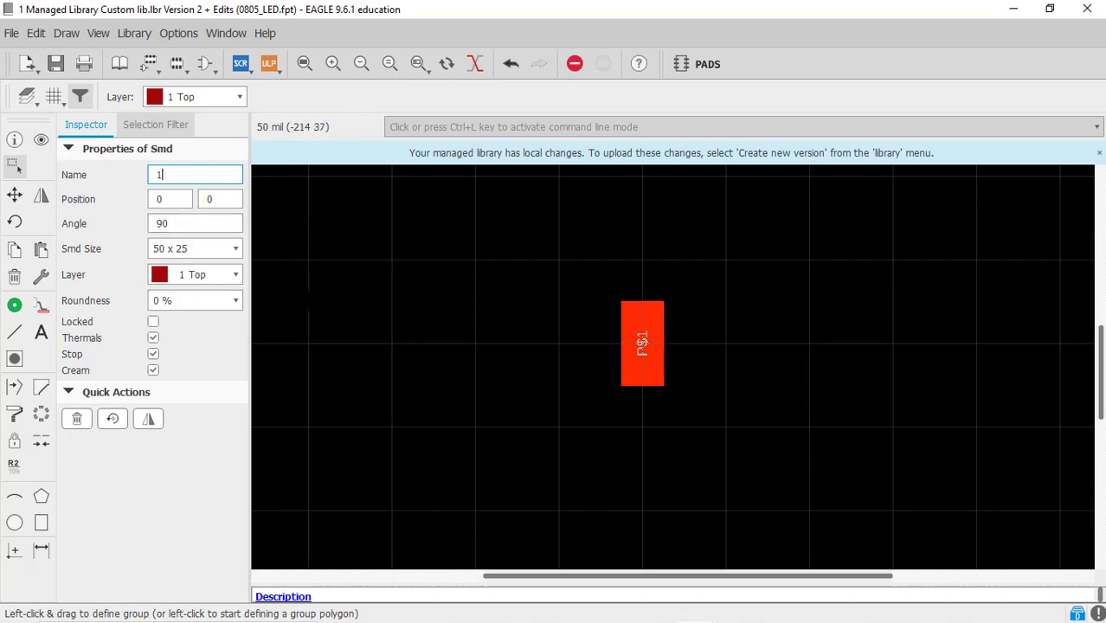
scroll(642, 342, down, 2)
scroll(642, 342, up, 1)
key(Tab)
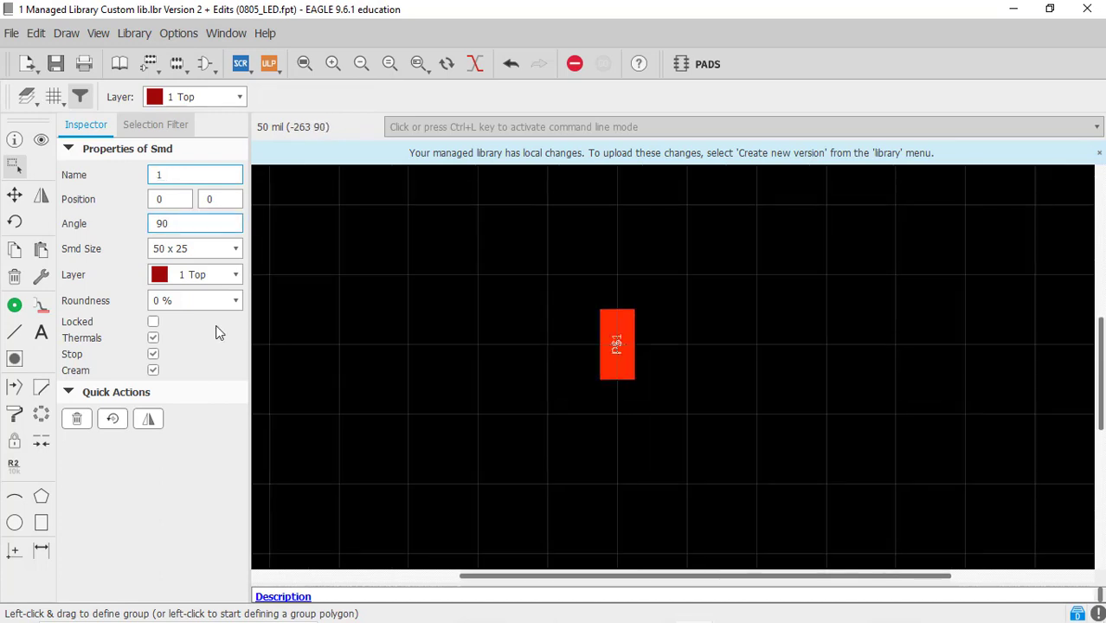
Set both the grid size and the alternate grid to millimetres, keeping a 1.27 mm grid size.
click(53, 96)
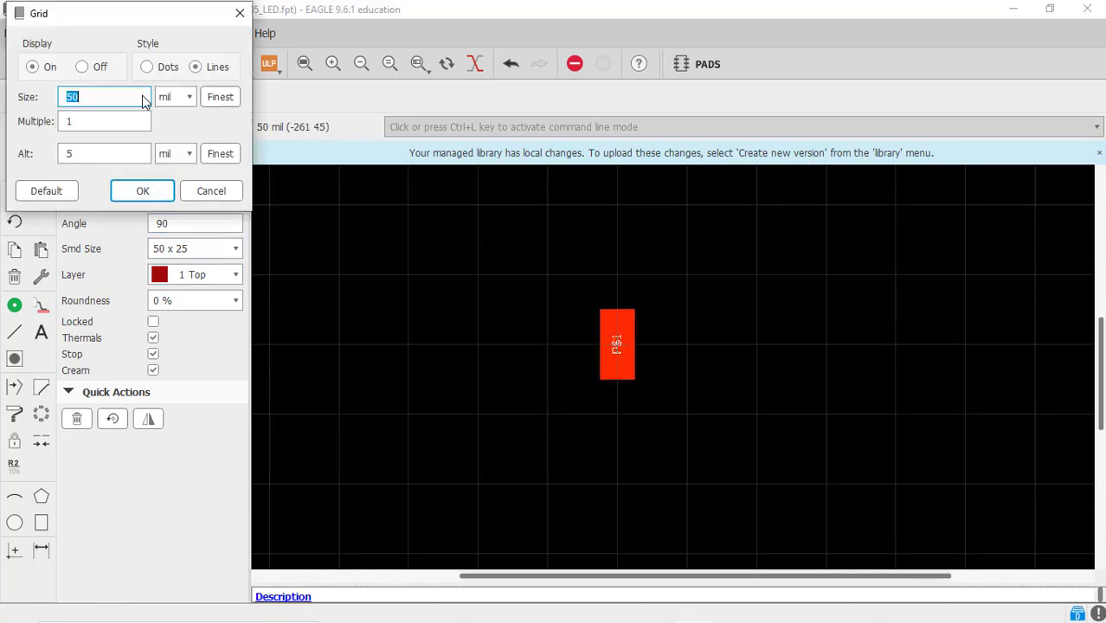
click(180, 97)
click(180, 122)
click(185, 160)
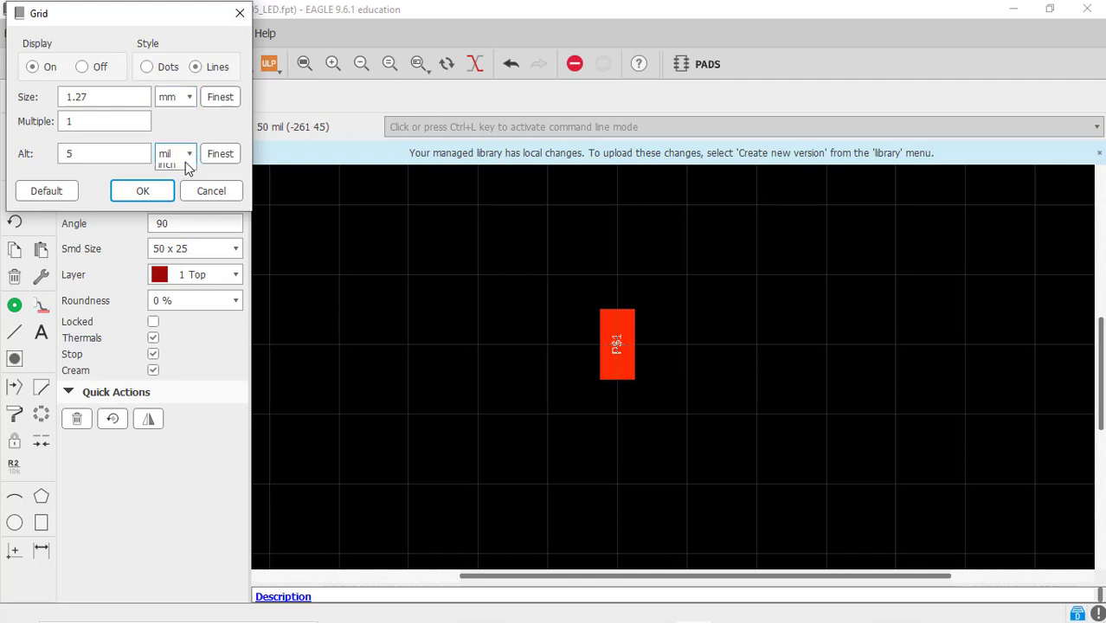
click(177, 185)
click(143, 191)
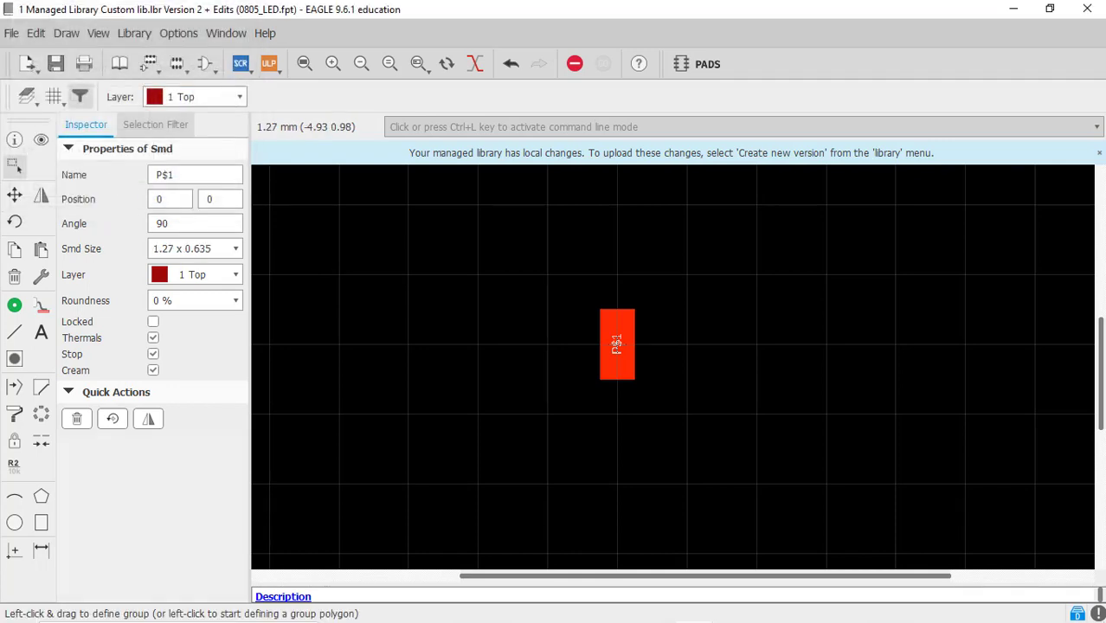
Rename the SMD pad as 1 and set its size to 1.2 x 1.2 mm.
click(174, 169)
triple_click(176, 174)
text(1)
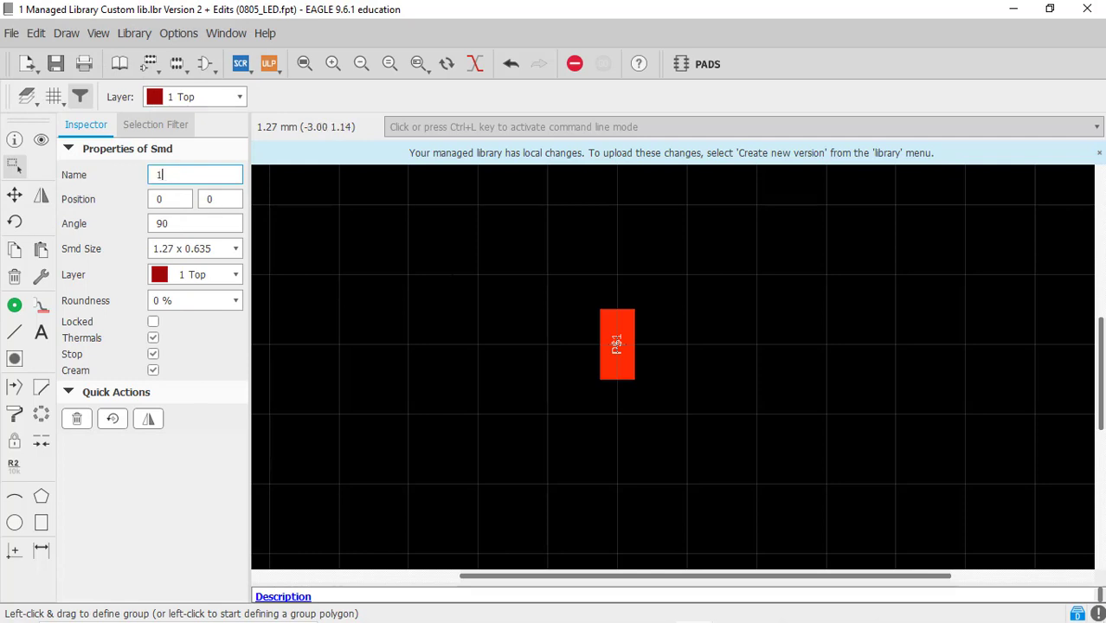
mouse_move(537, 617)
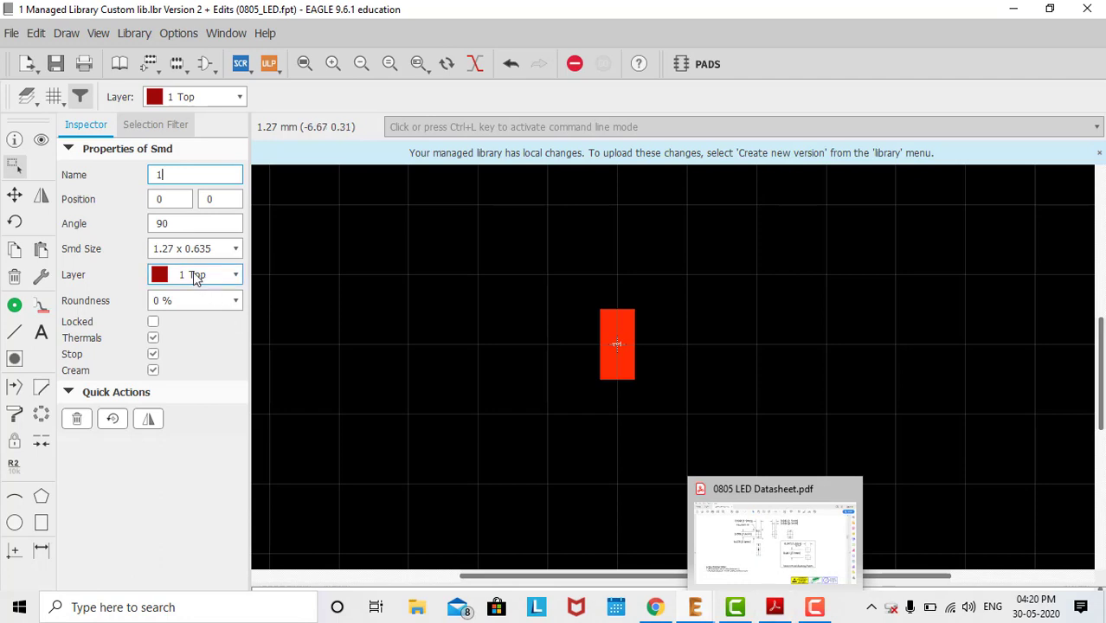
double_click(163, 248)
text(1.2)
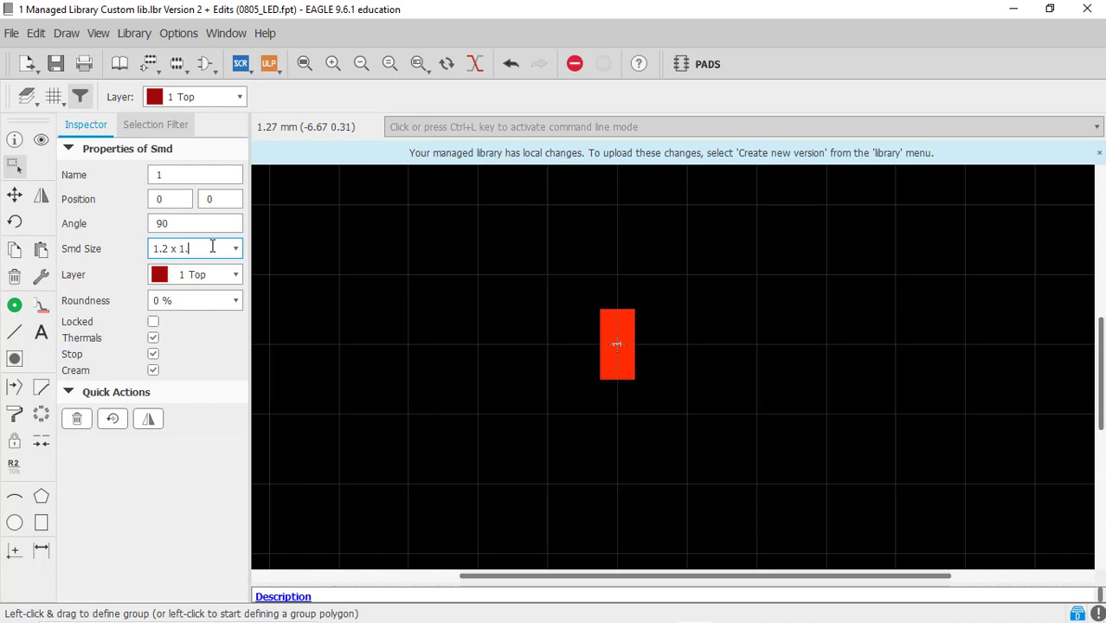
key(Return)
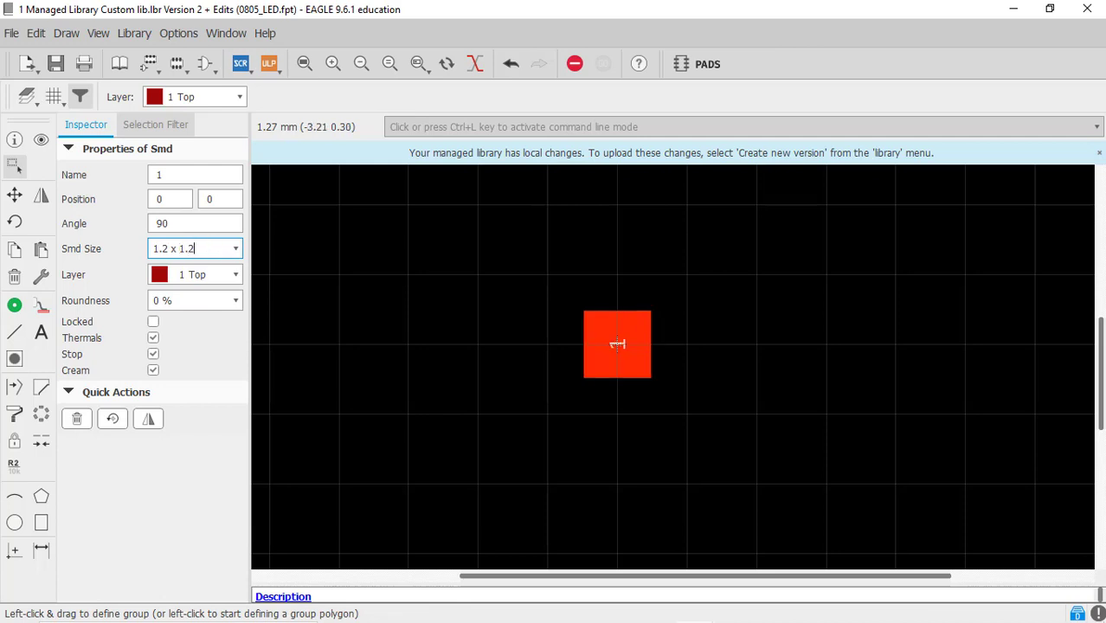
scroll(437, 327, down, 1)
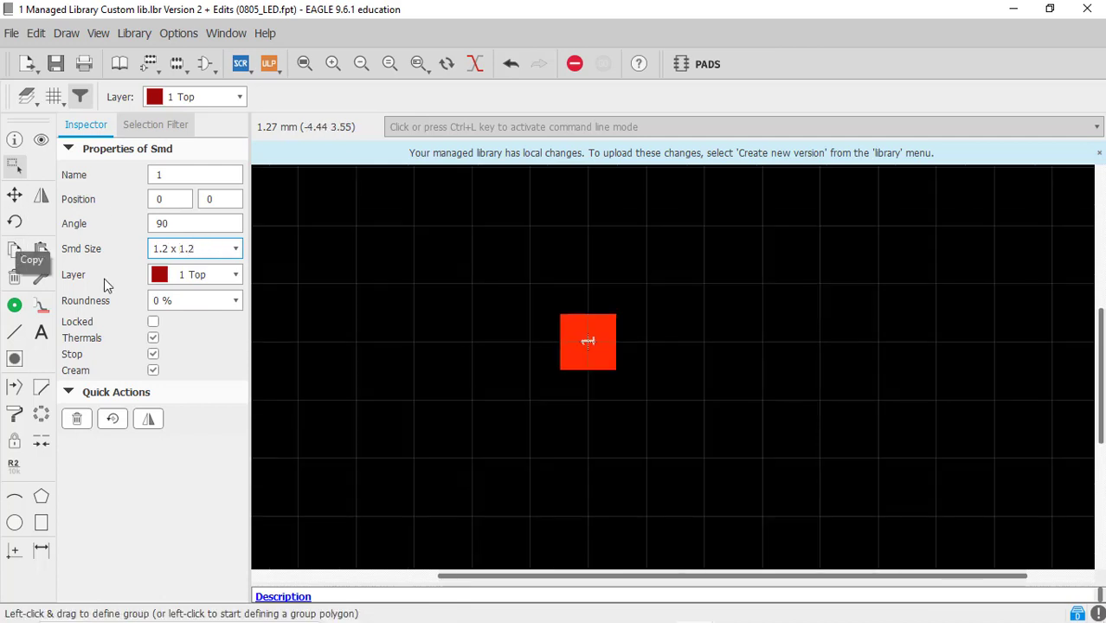
Check the recommended pad spacing in the datasheet, and set the EAGLE footprint grid size to 2.1 mm.
click(794, 614)
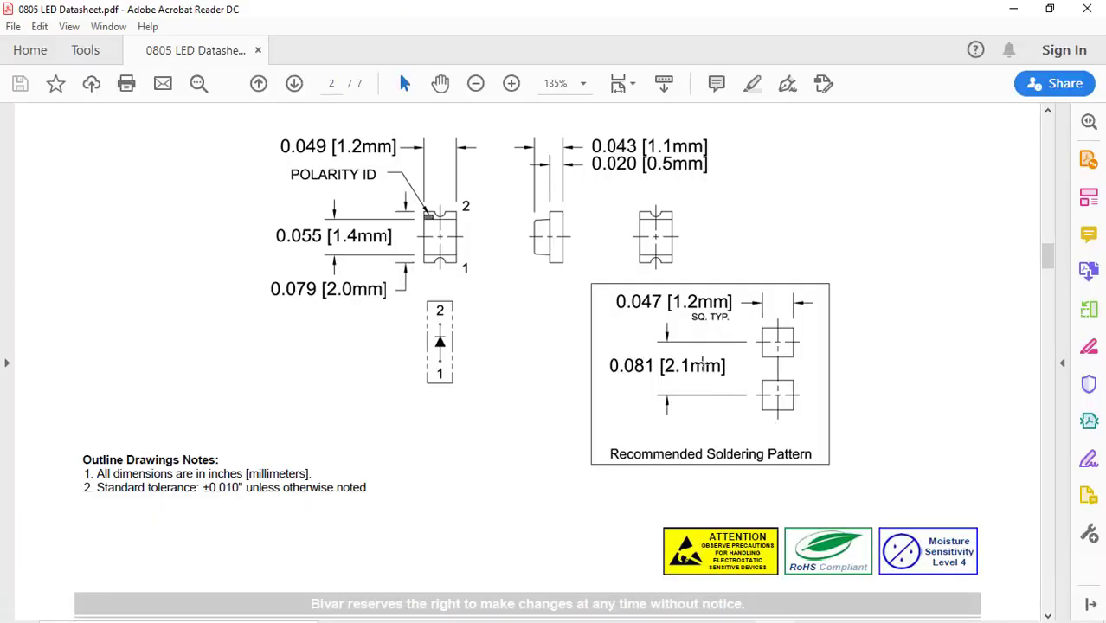
mouse_move(695, 607)
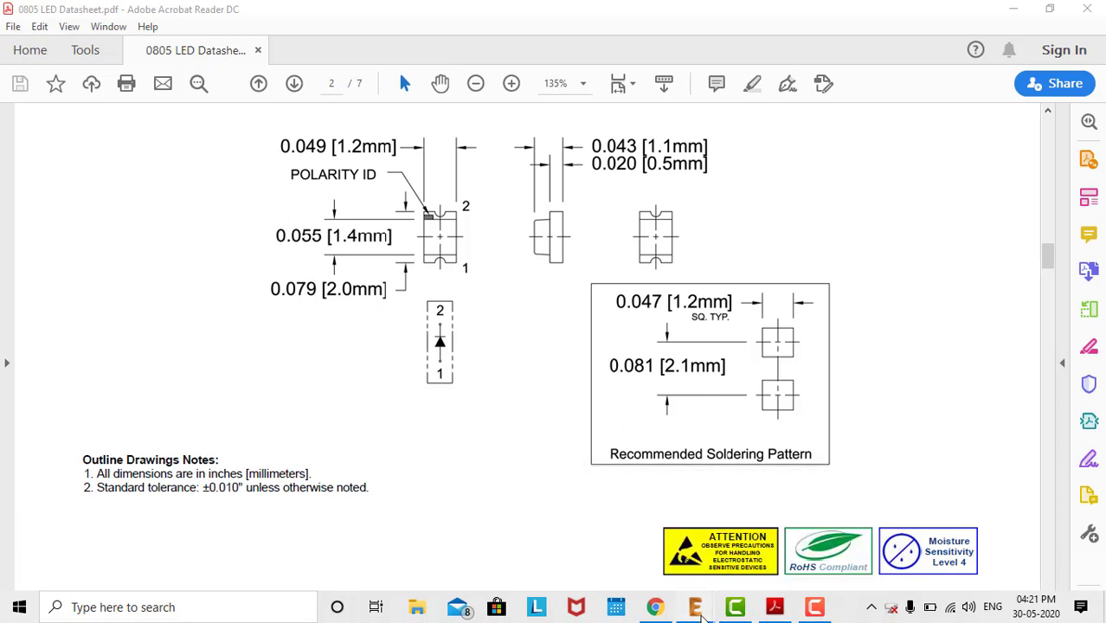
click(783, 545)
click(54, 96)
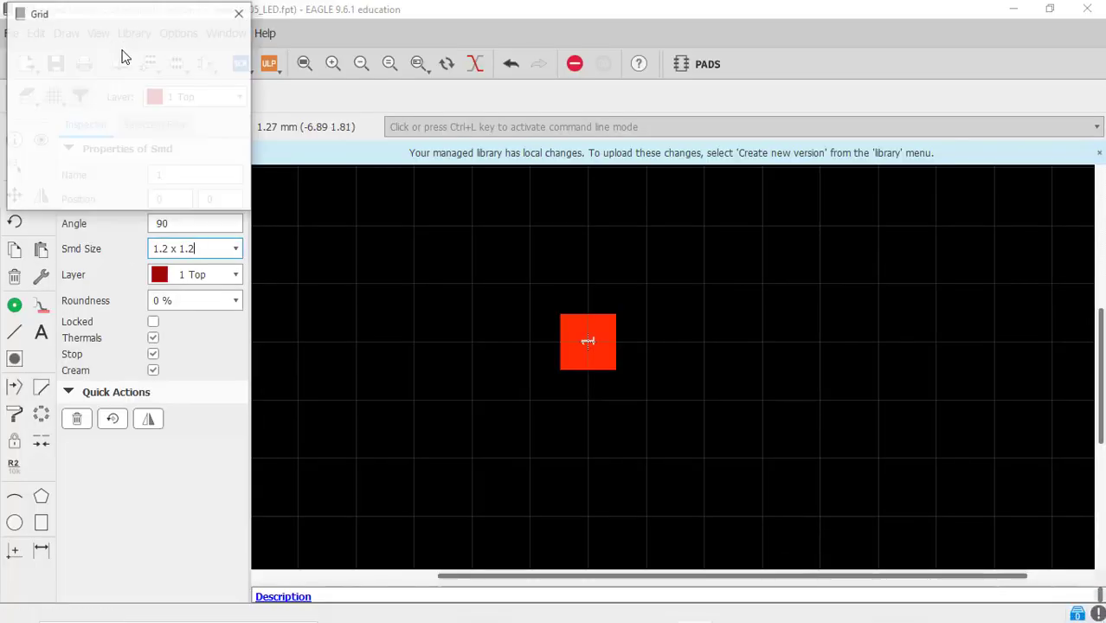
drag(102, 18, 242, 111)
text(2.1)
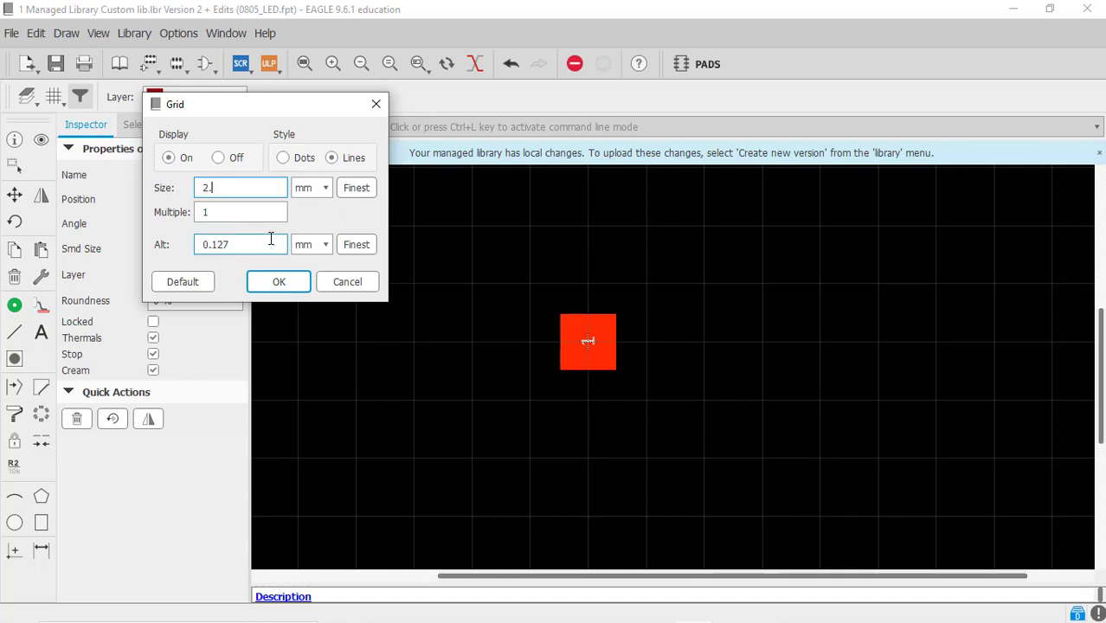
key(Return)
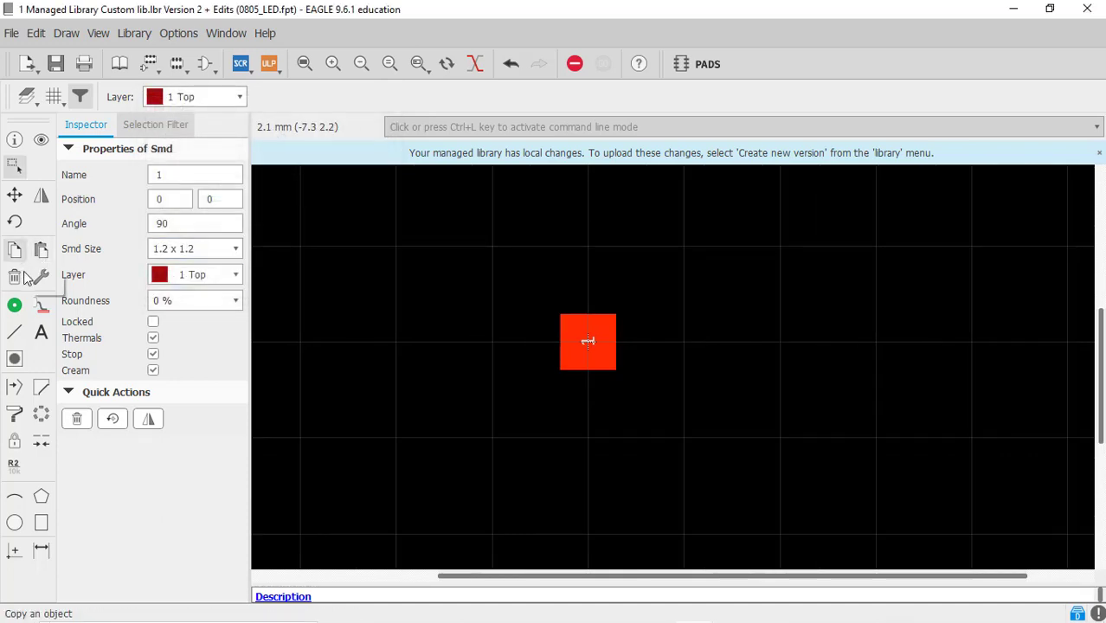
Copy SMD pad 1 and place the copy one 2.1 mm grid step along the X axis, at (2.1, 0).
click(14, 248)
click(588, 341)
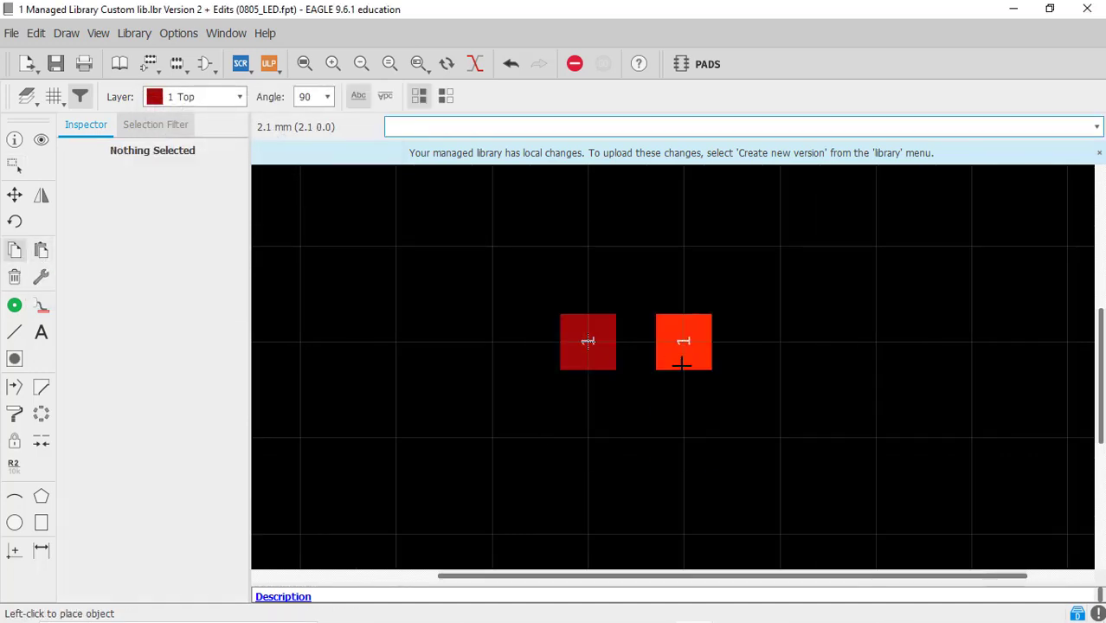
click(682, 345)
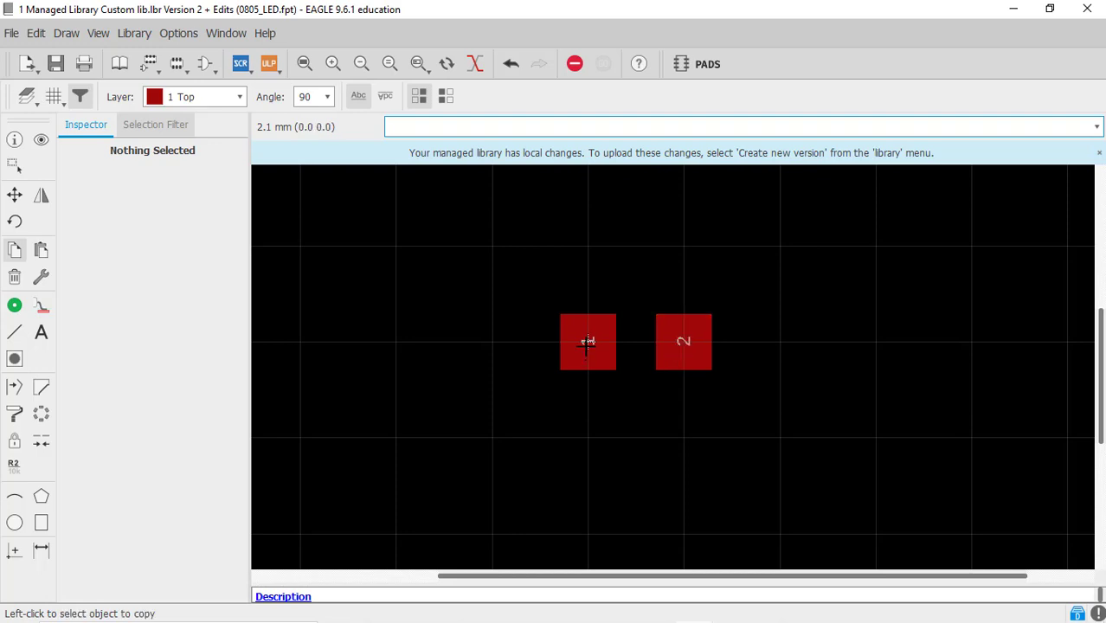
scroll(588, 341, down, 2)
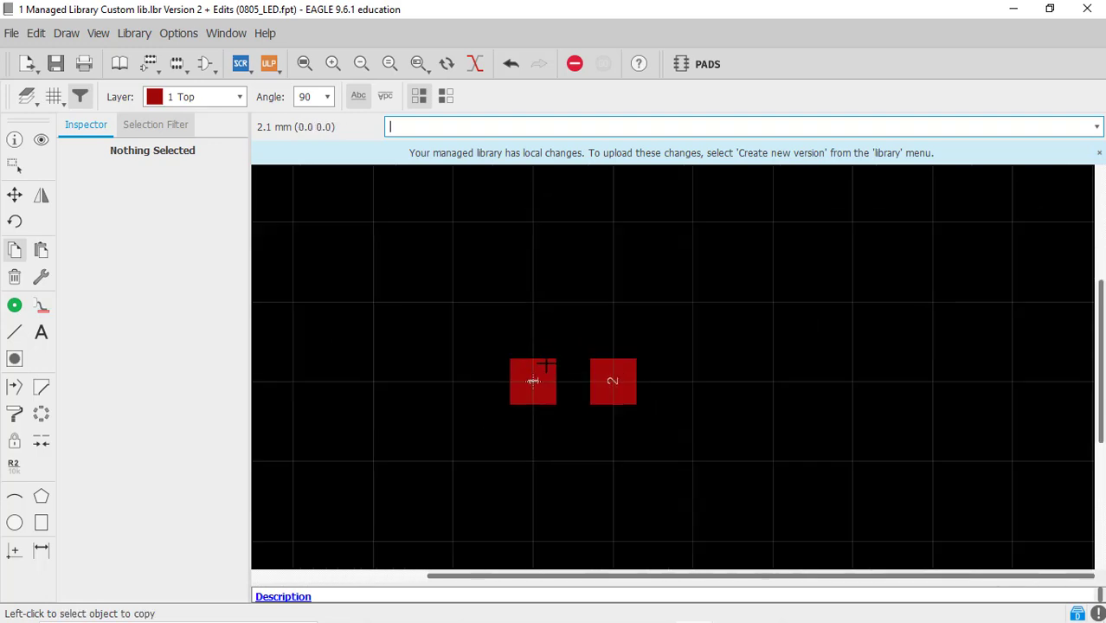
scroll(521, 379, up, 2)
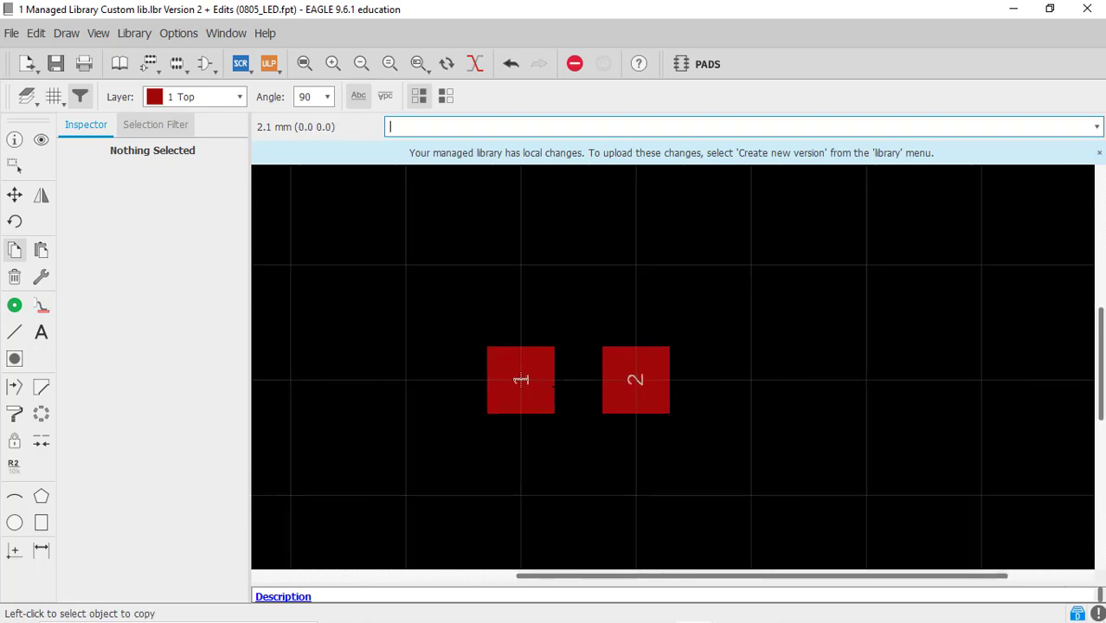
Set the grid size to 0.5 mm.
click(54, 97)
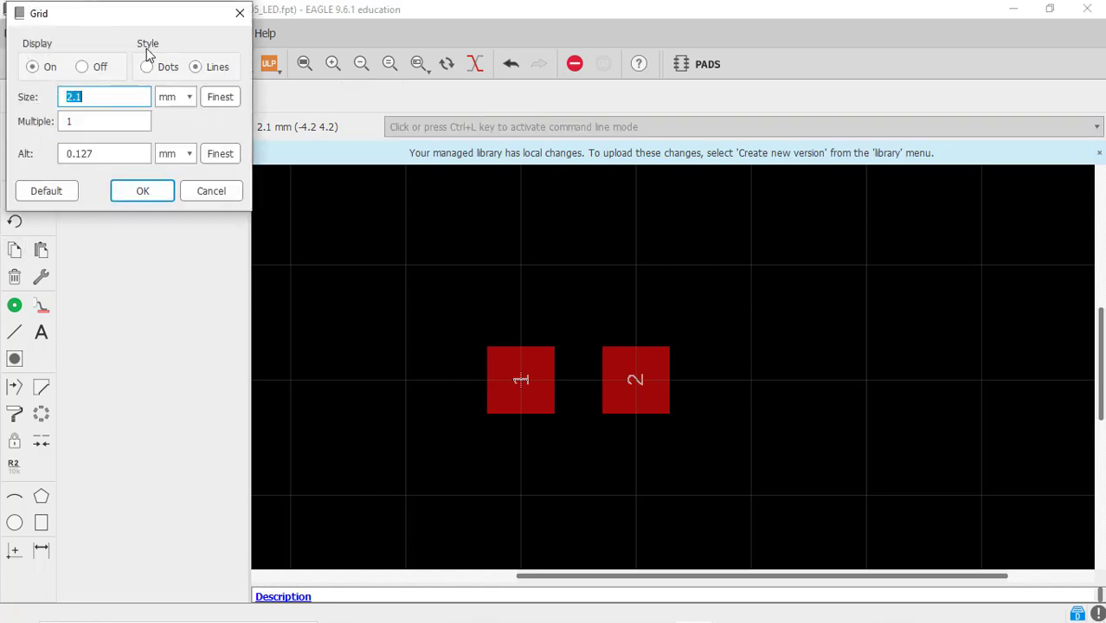
drag(126, 21, 258, 79)
text(0)
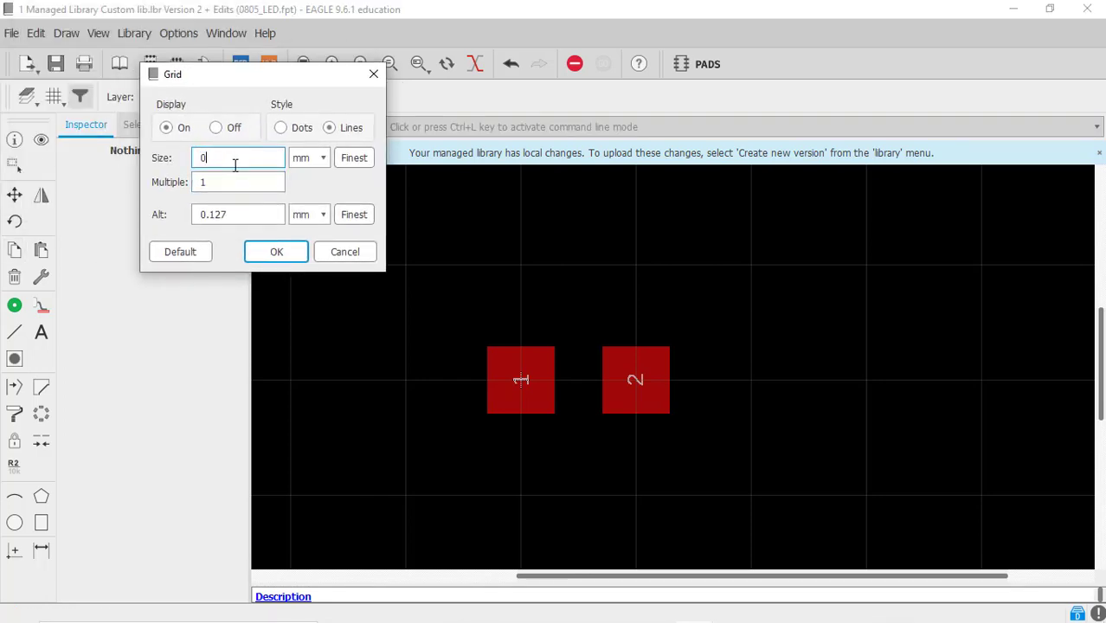
text(.5)
key(Return)
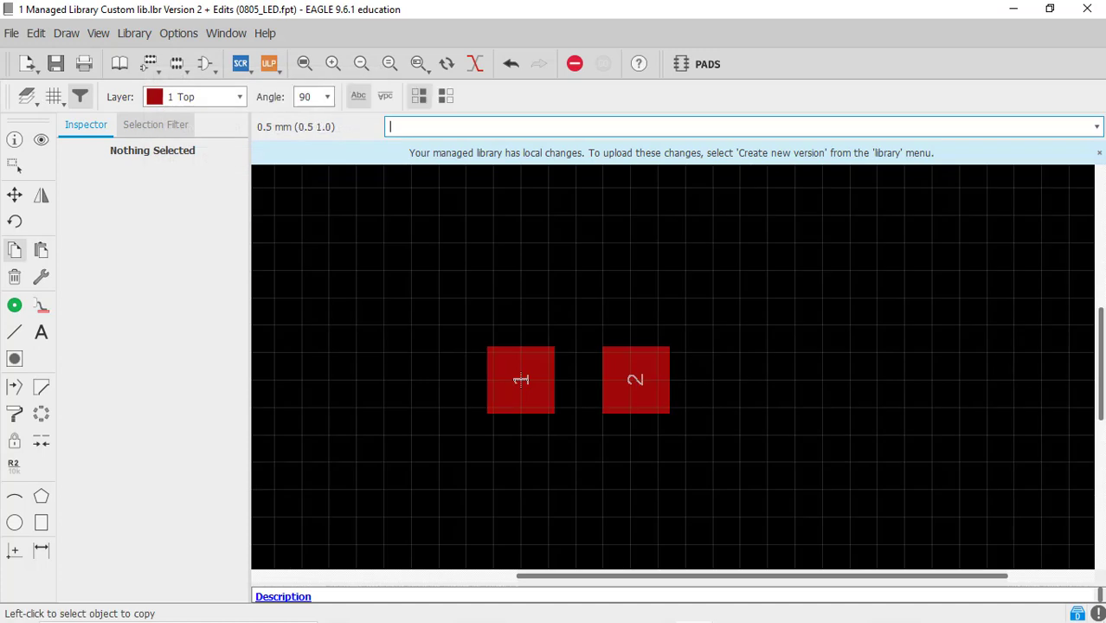
scroll(589, 363, up, 1)
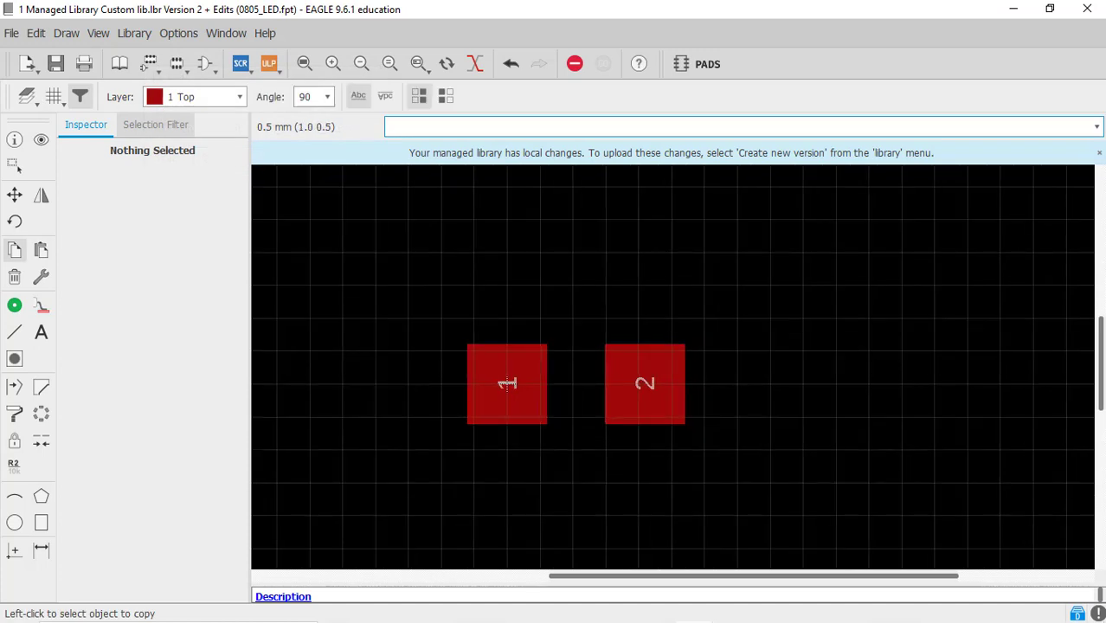
Set the grid size to 0.1 mm.
click(54, 96)
text(0.)
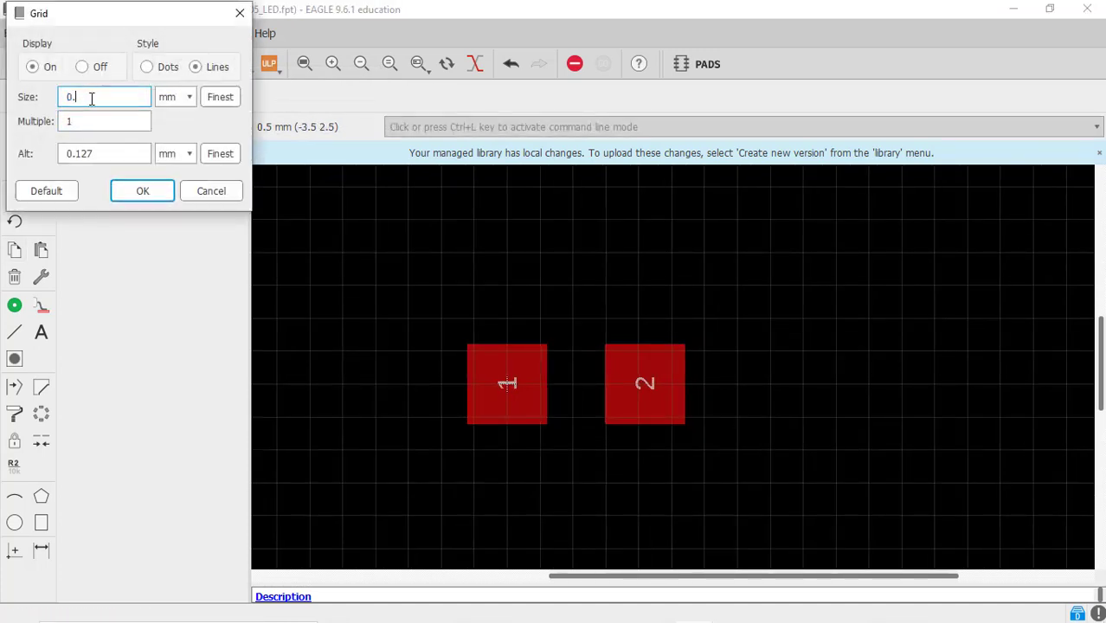
text(1)
key(Return)
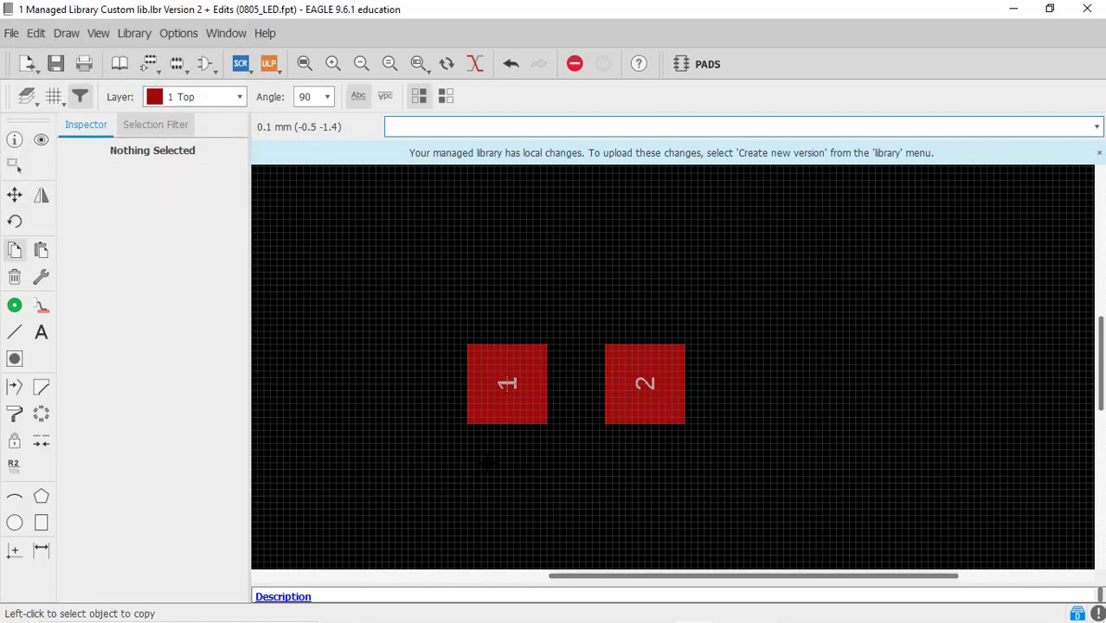
scroll(564, 424, up, 1)
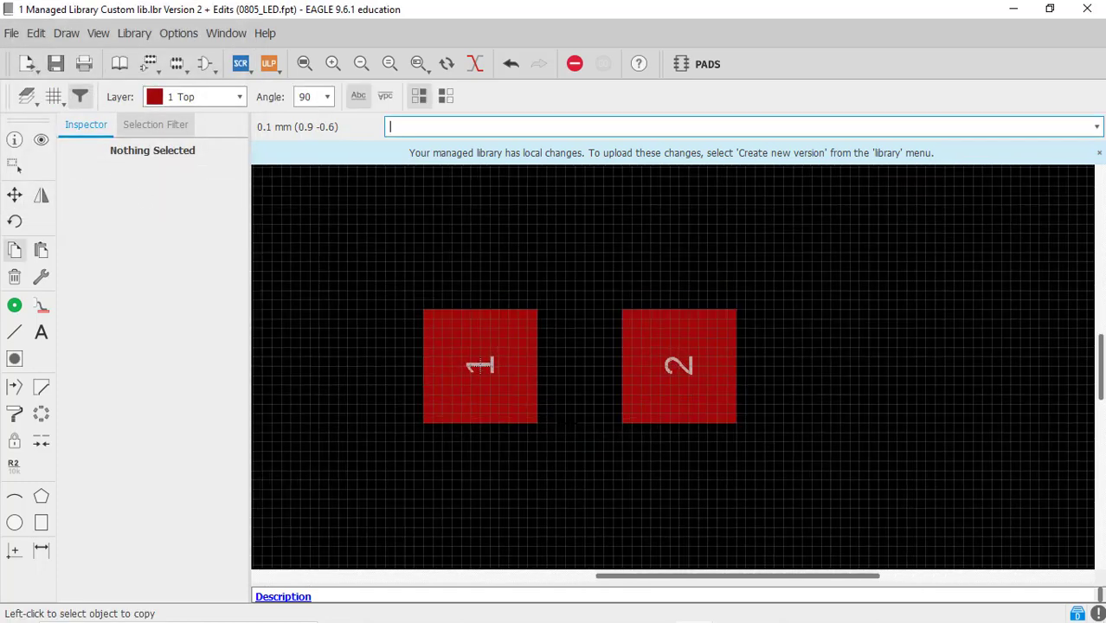
Draw a closed rectangular outline about 3.7 x 1.6 mm around both pads on layer 21 tPlace, using 0.127 mm wide lines.
click(14, 333)
scroll(589, 424, down, 3)
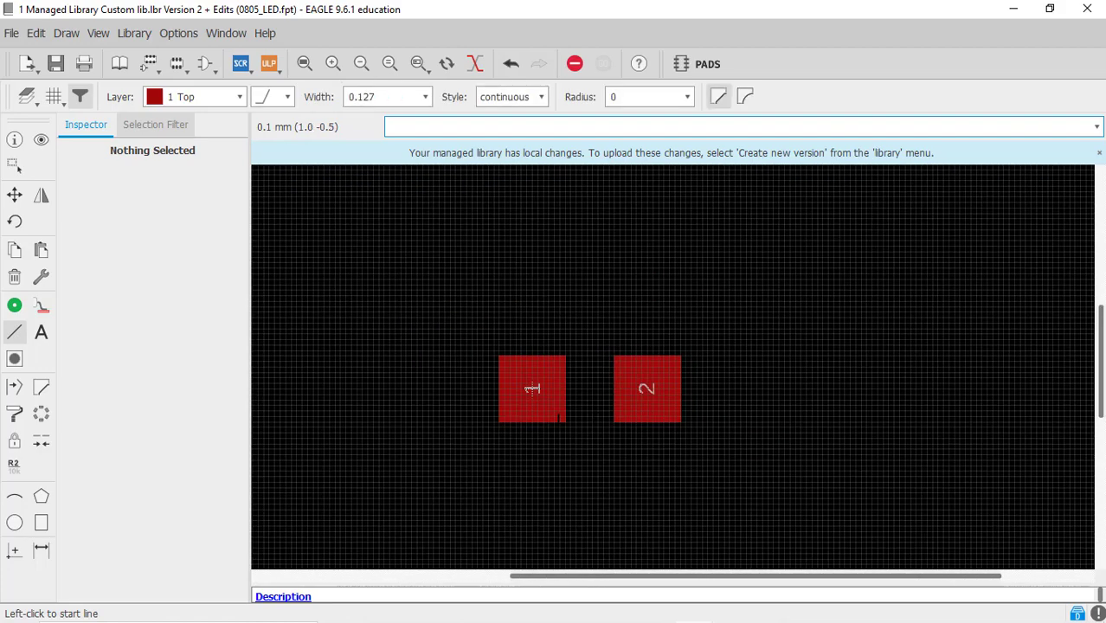
scroll(519, 415, up, 2)
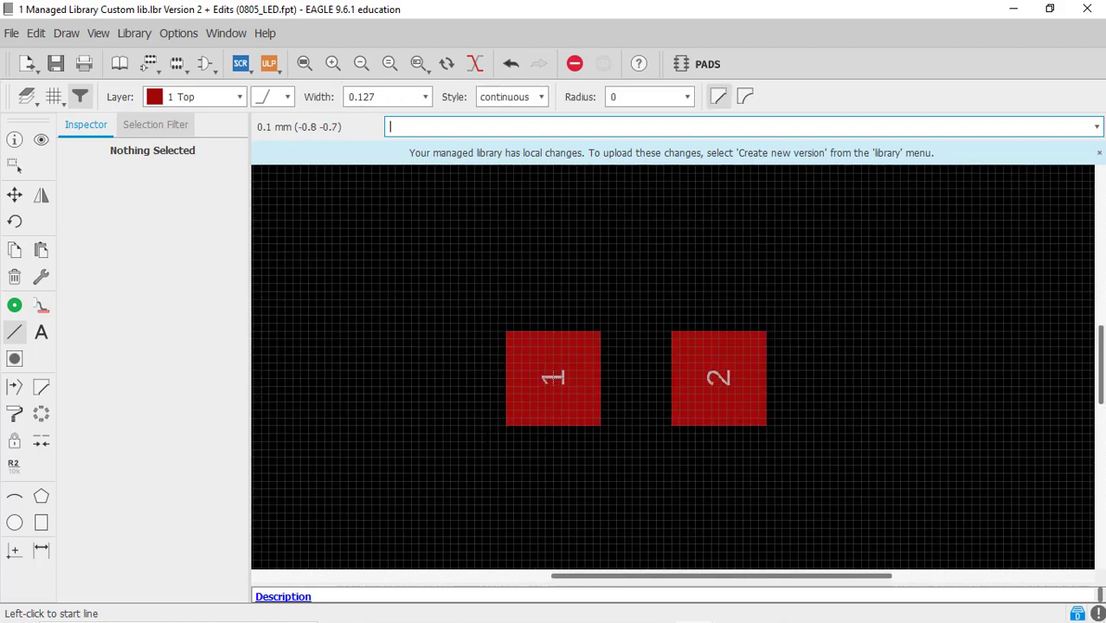
click(494, 433)
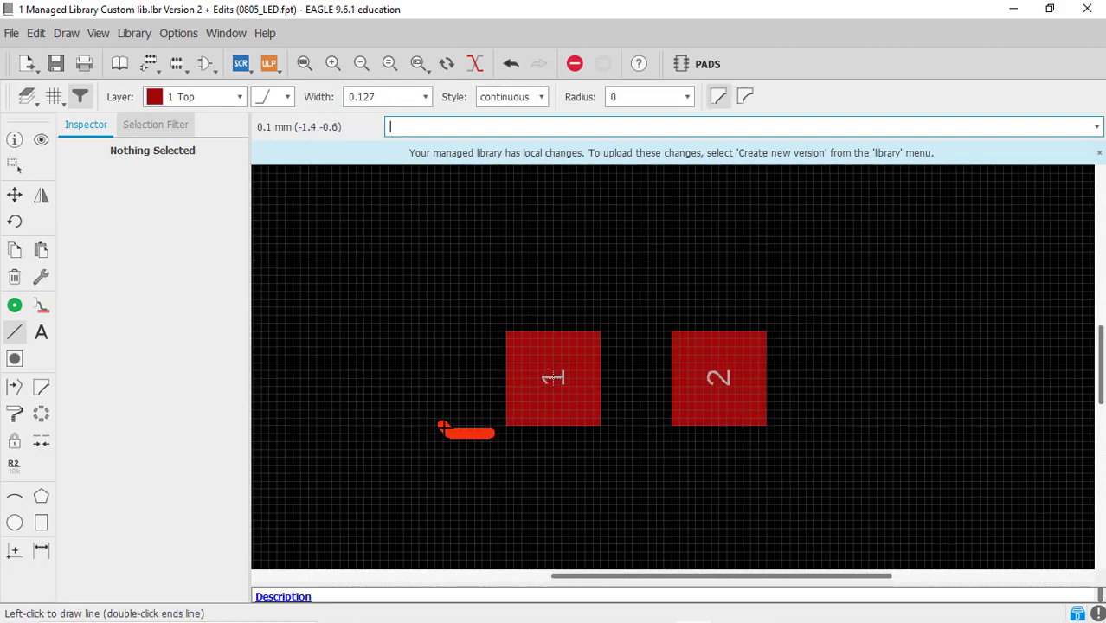
click(239, 97)
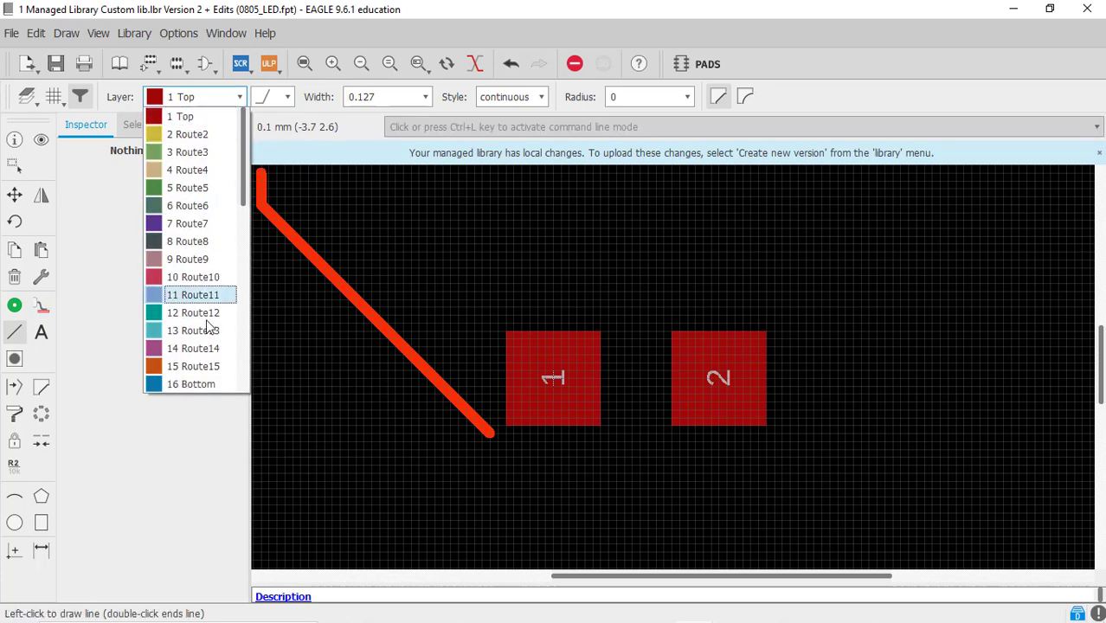
scroll(208, 338, down, 1)
scroll(211, 359, down, 1)
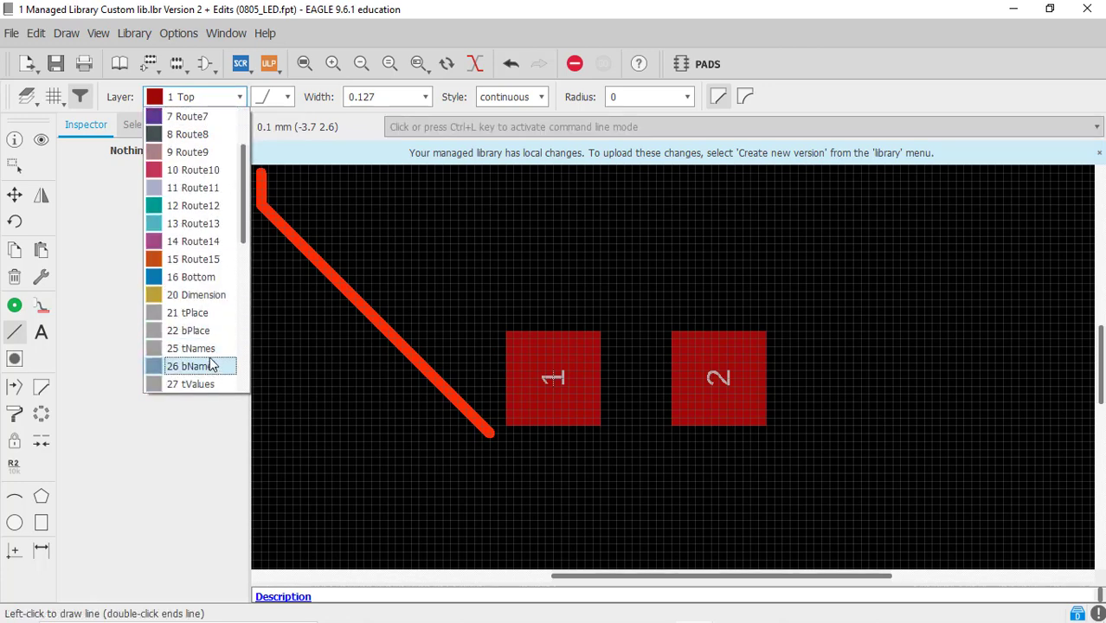
click(209, 313)
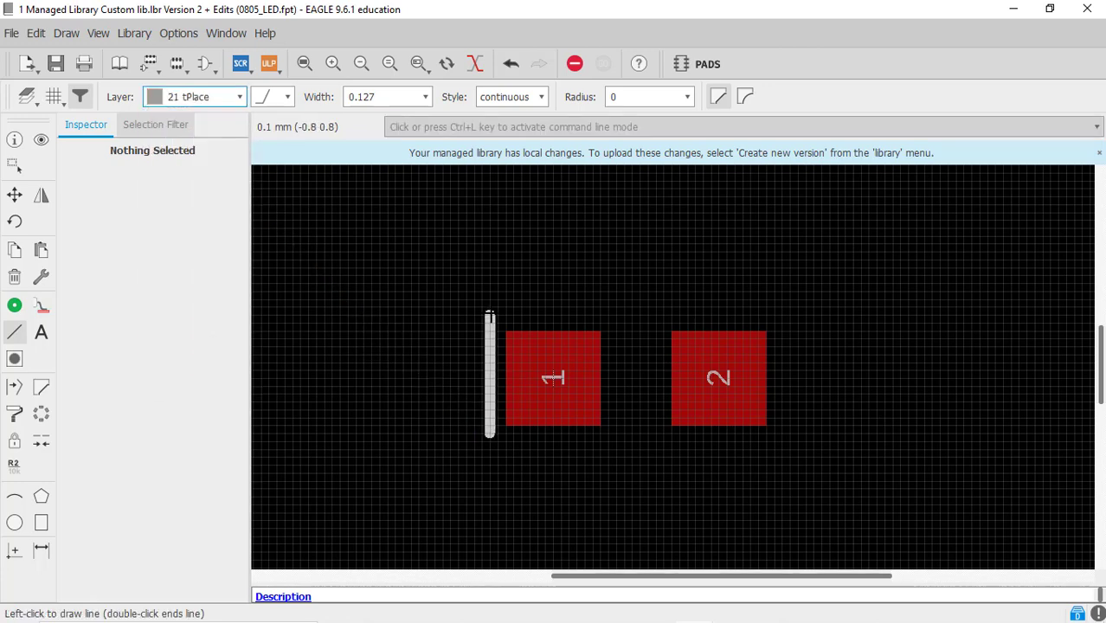
click(489, 315)
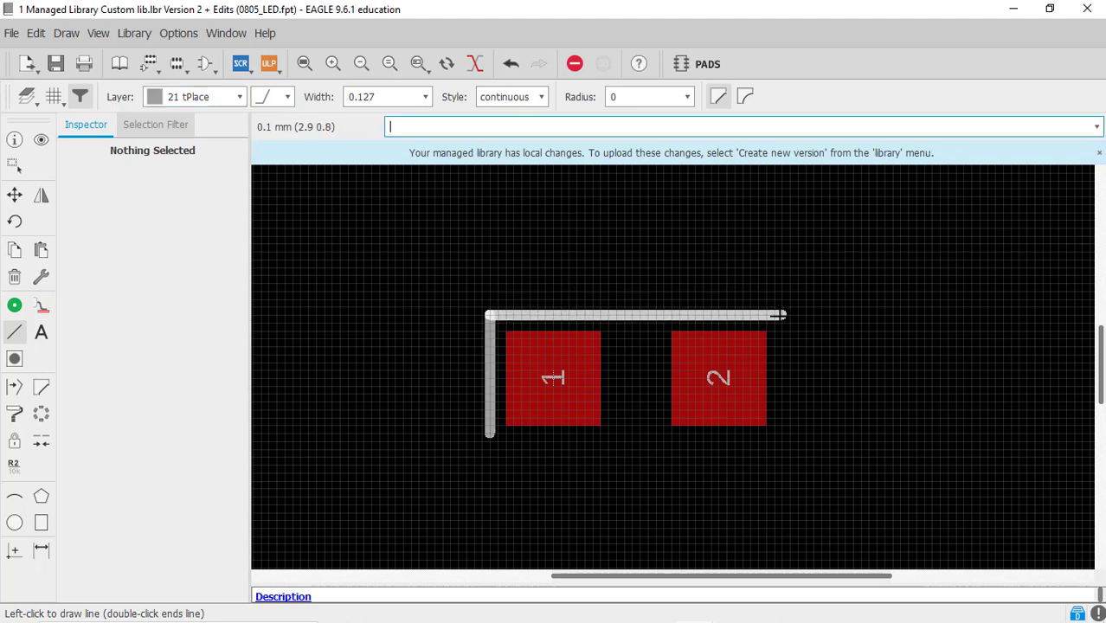
click(780, 316)
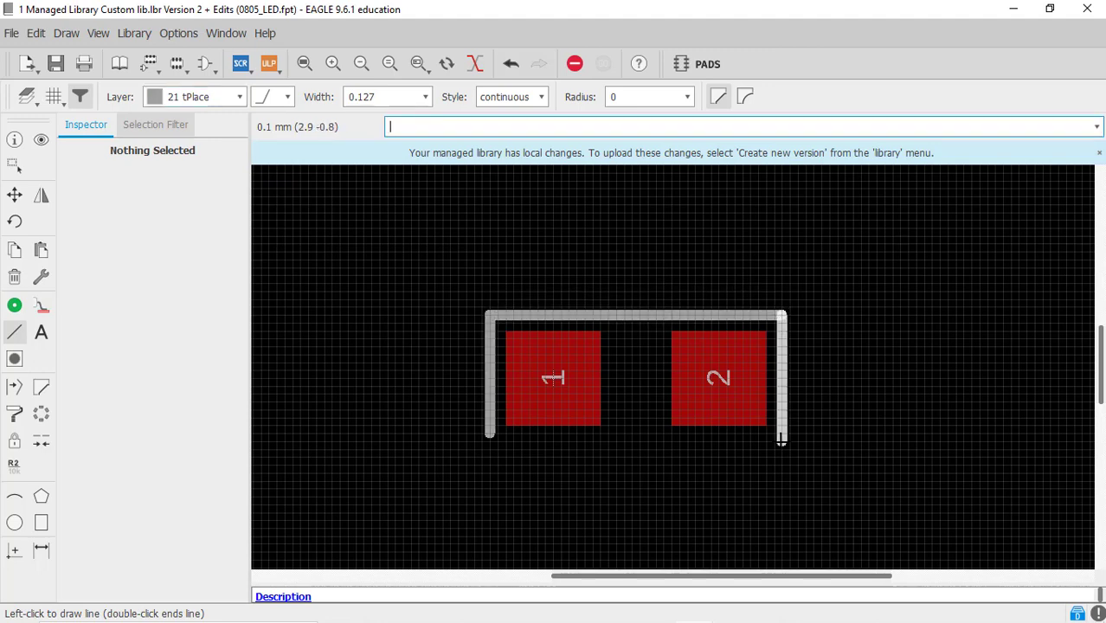
click(780, 441)
double_click(490, 441)
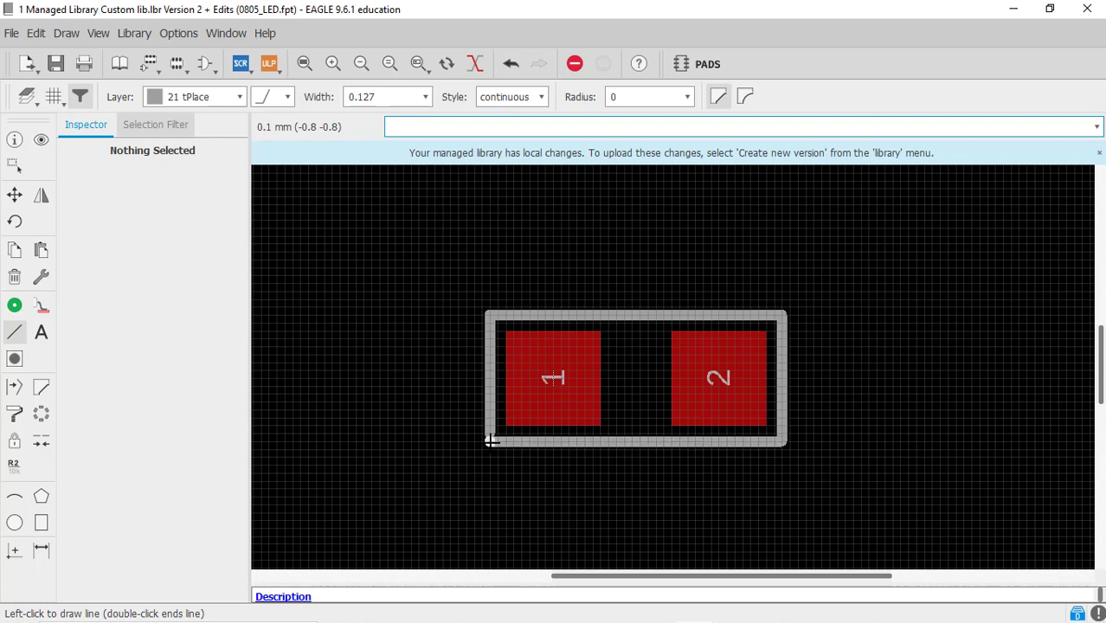
key(Escape)
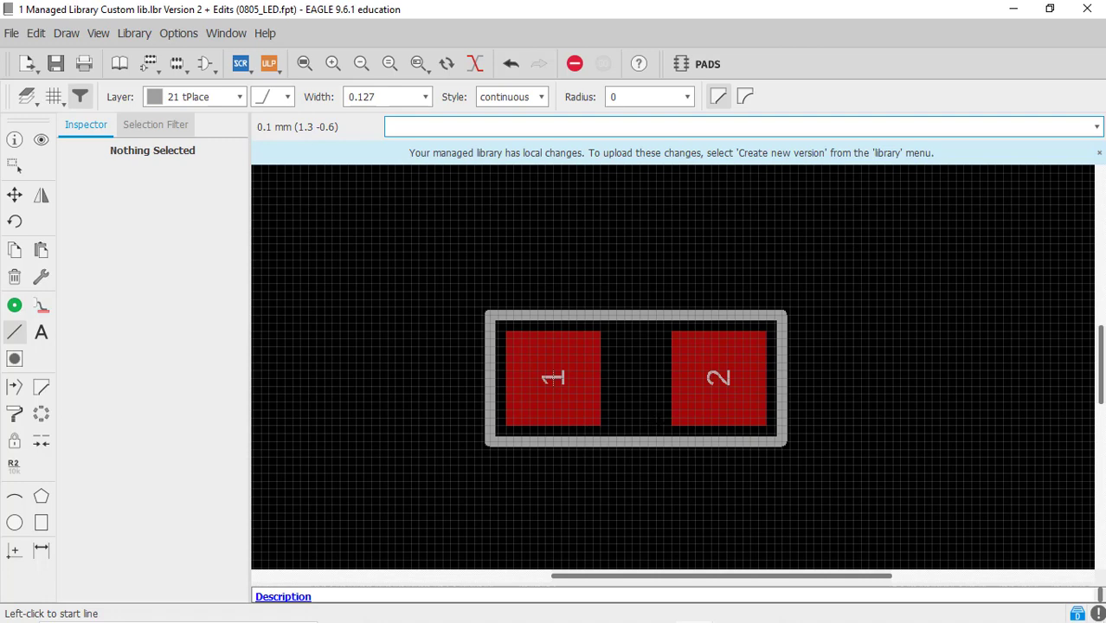
Thicken the outline's side beside pad 2 by adding a parallel line about 0.2 mm outside it and filling the gap with another line.
scroll(658, 426, up, 1)
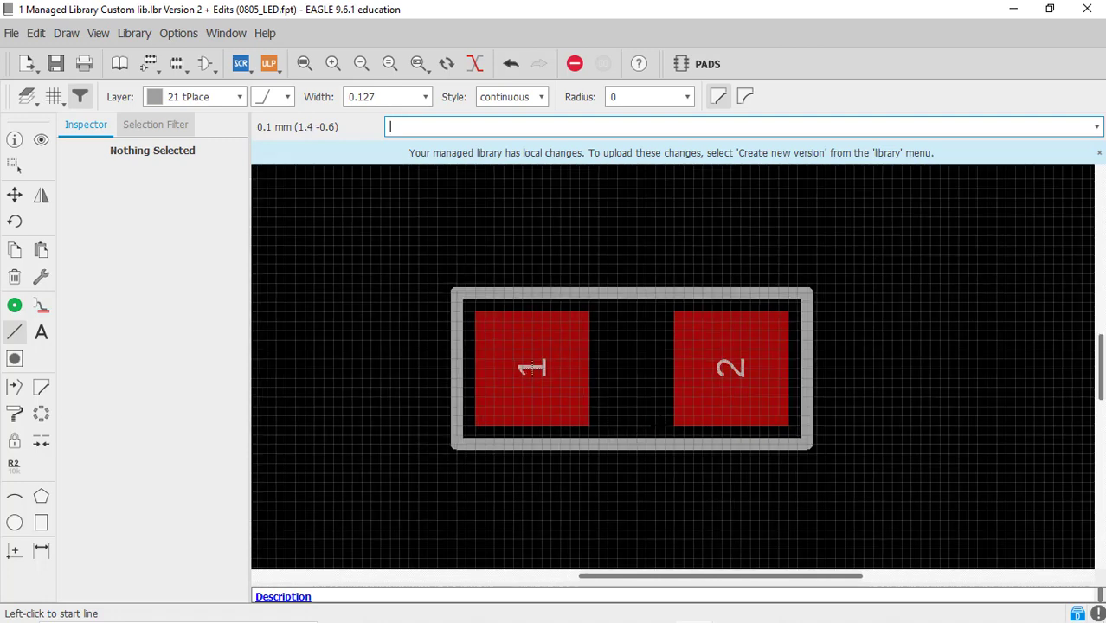
scroll(660, 427, down, 1)
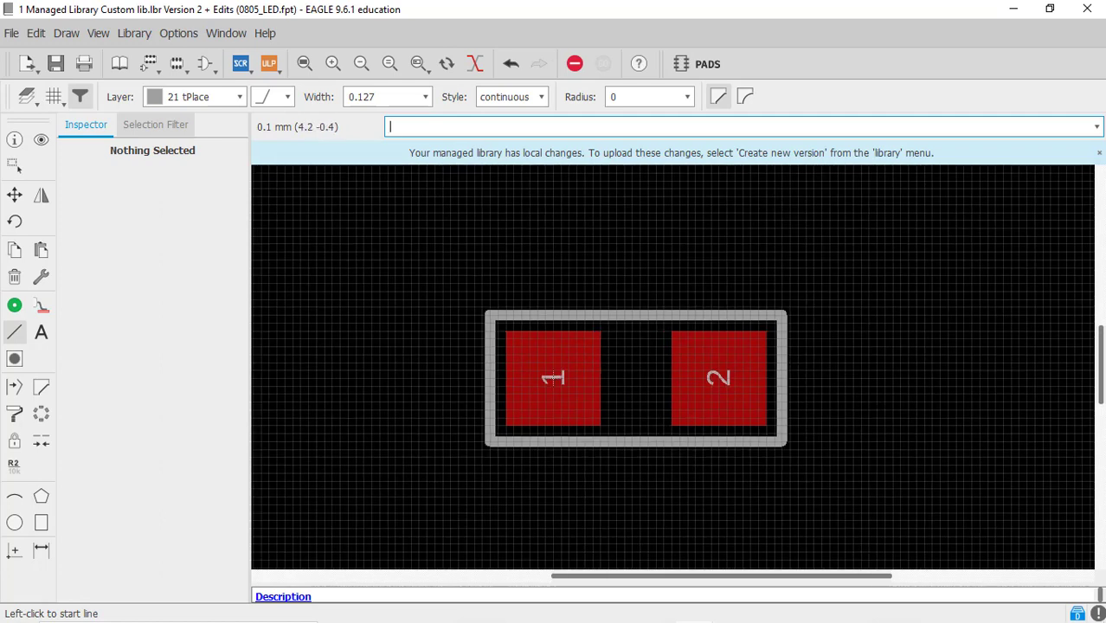
scroll(552, 378, up, 1)
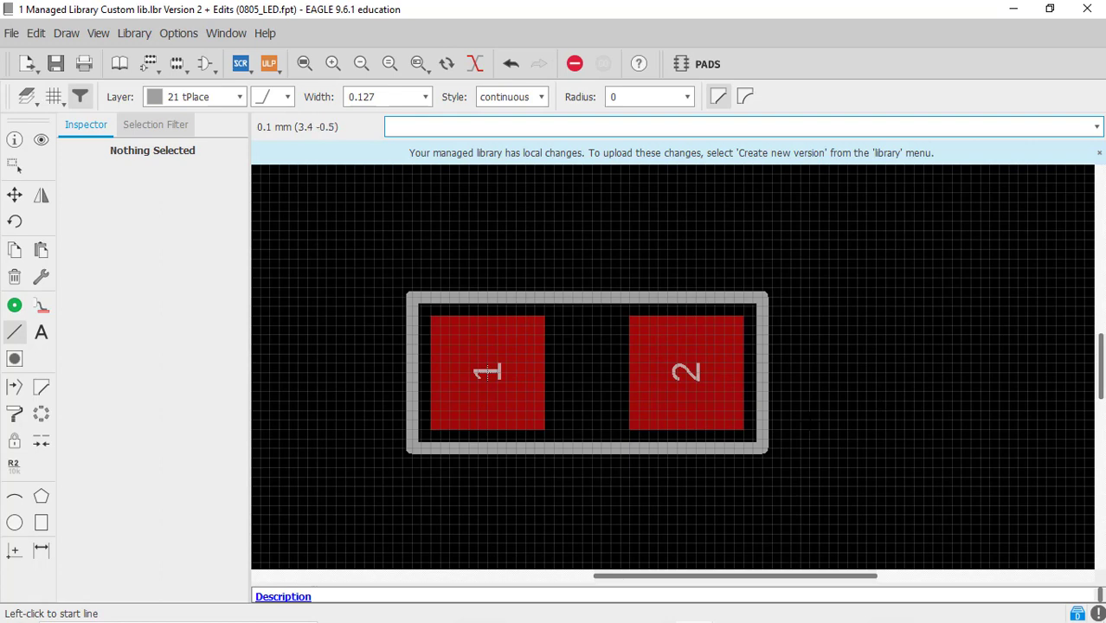
scroll(810, 423, up, 1)
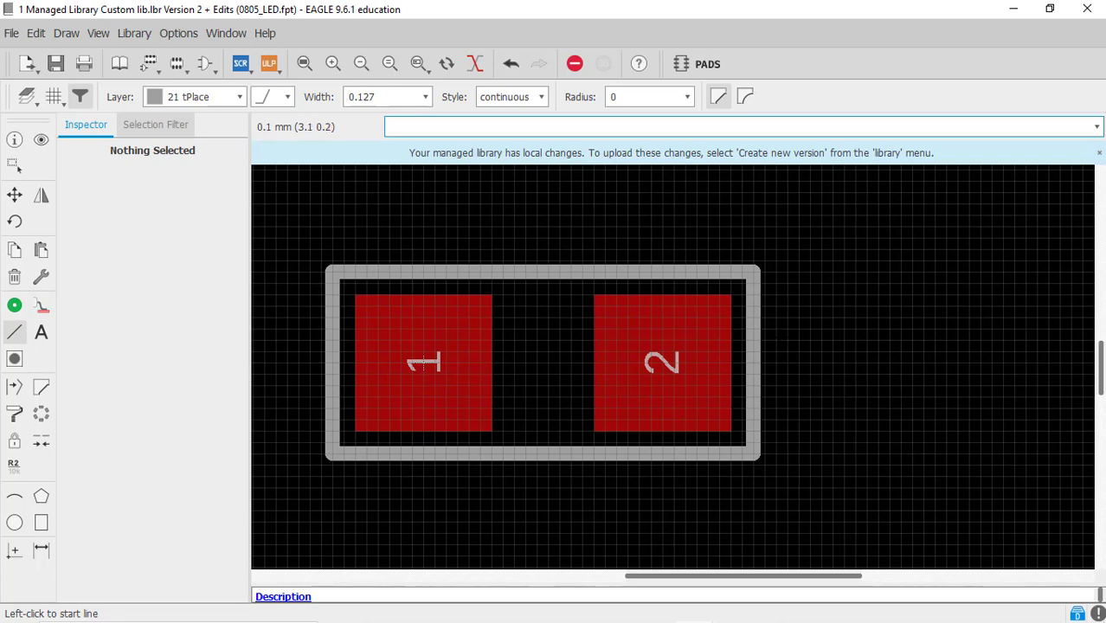
click(752, 272)
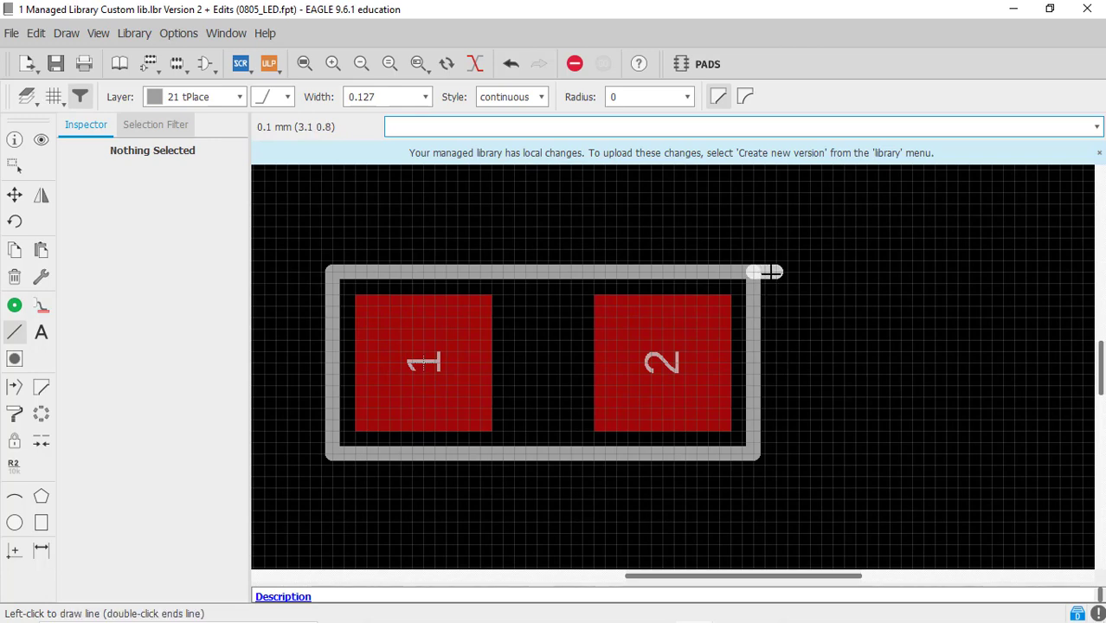
click(771, 271)
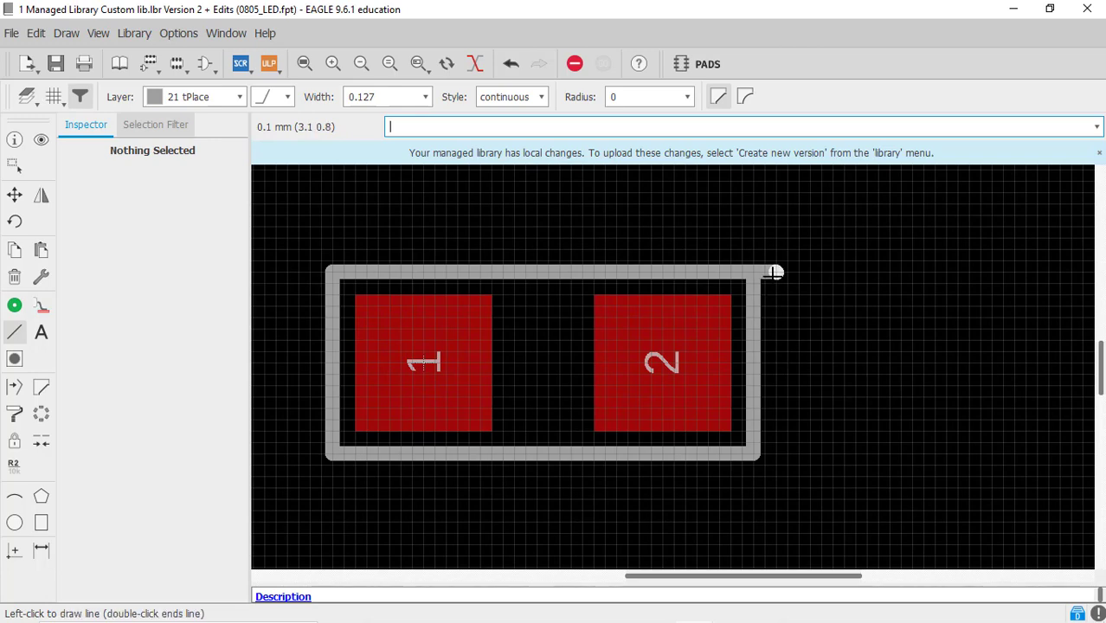
click(777, 451)
click(754, 452)
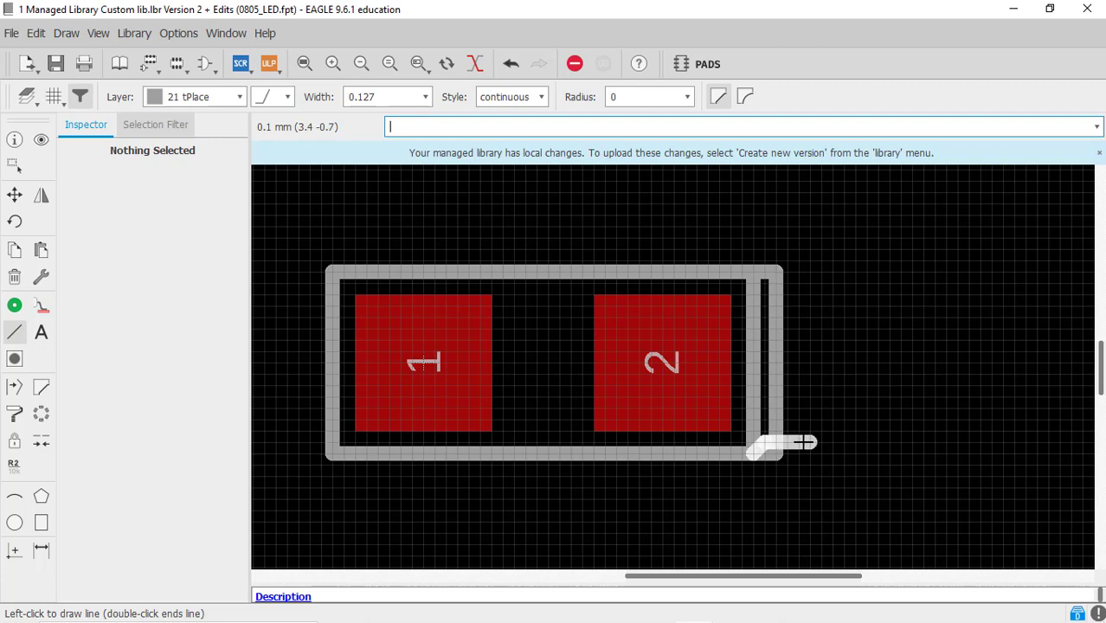
key(Escape)
click(765, 274)
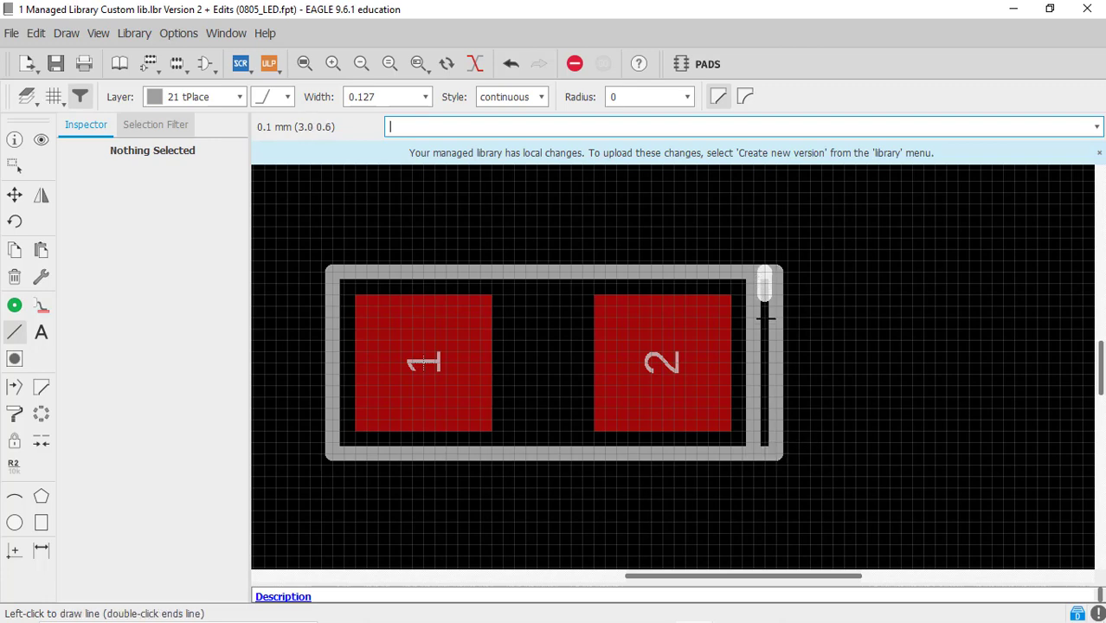
double_click(765, 442)
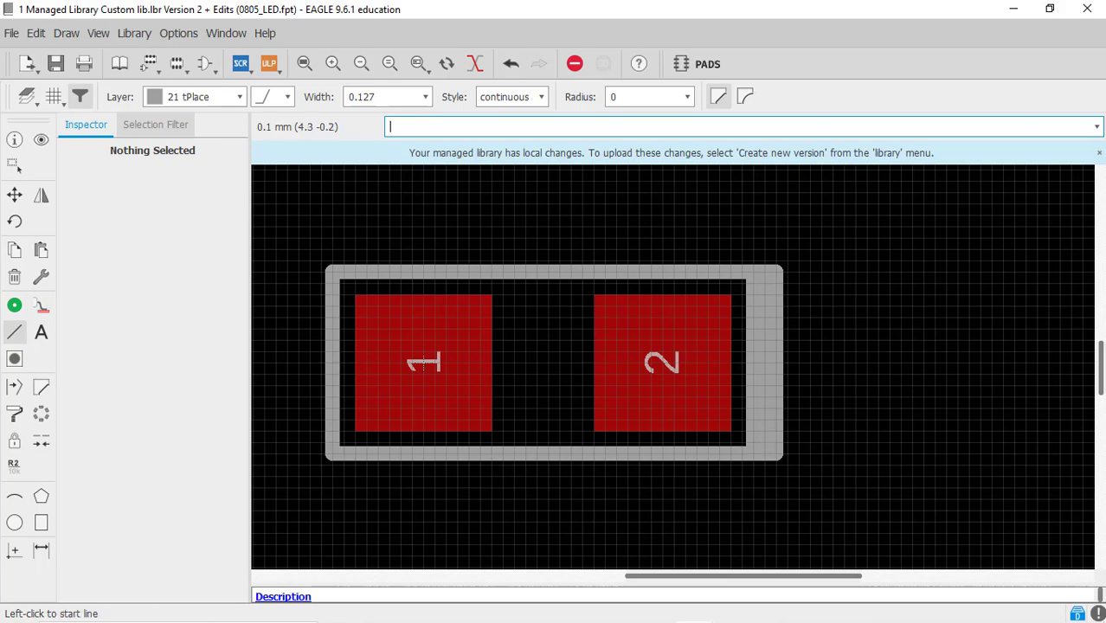
Place a >NAME text label of size 1.27 above the footprint outline on layer 25 tNames.
scroll(900, 377, down, 2)
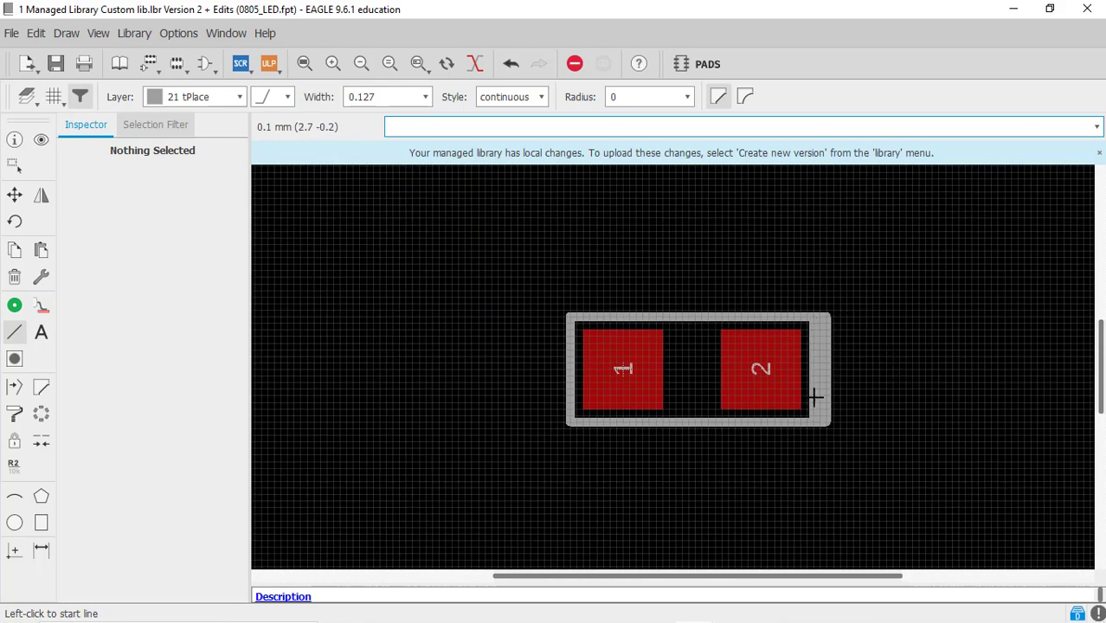
scroll(610, 374, down, 2)
scroll(746, 391, up, 3)
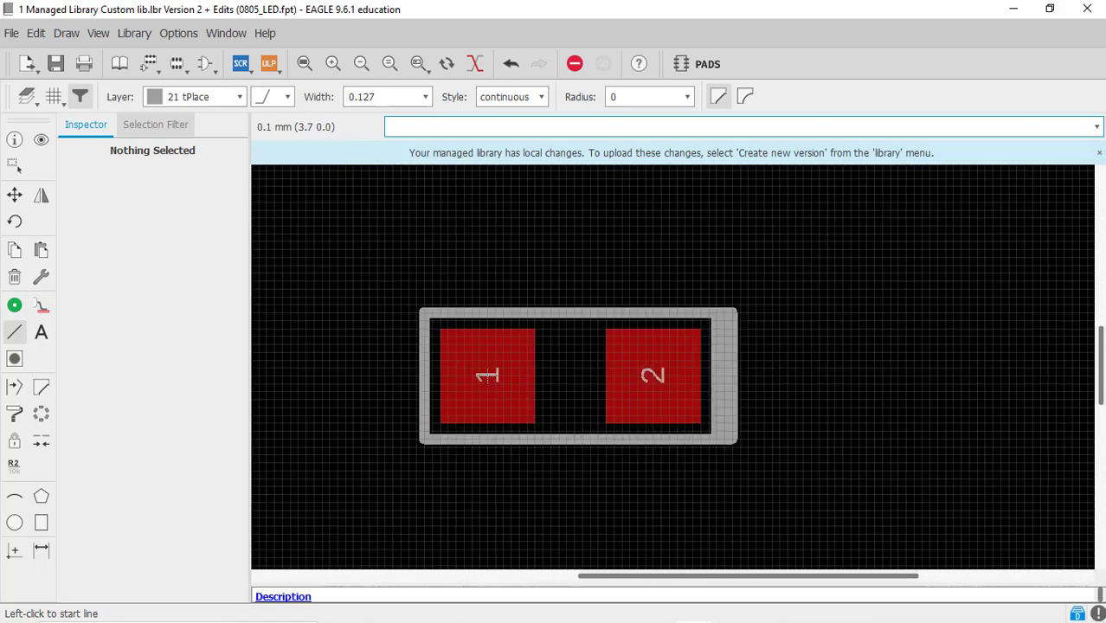
scroll(705, 391, down, 1)
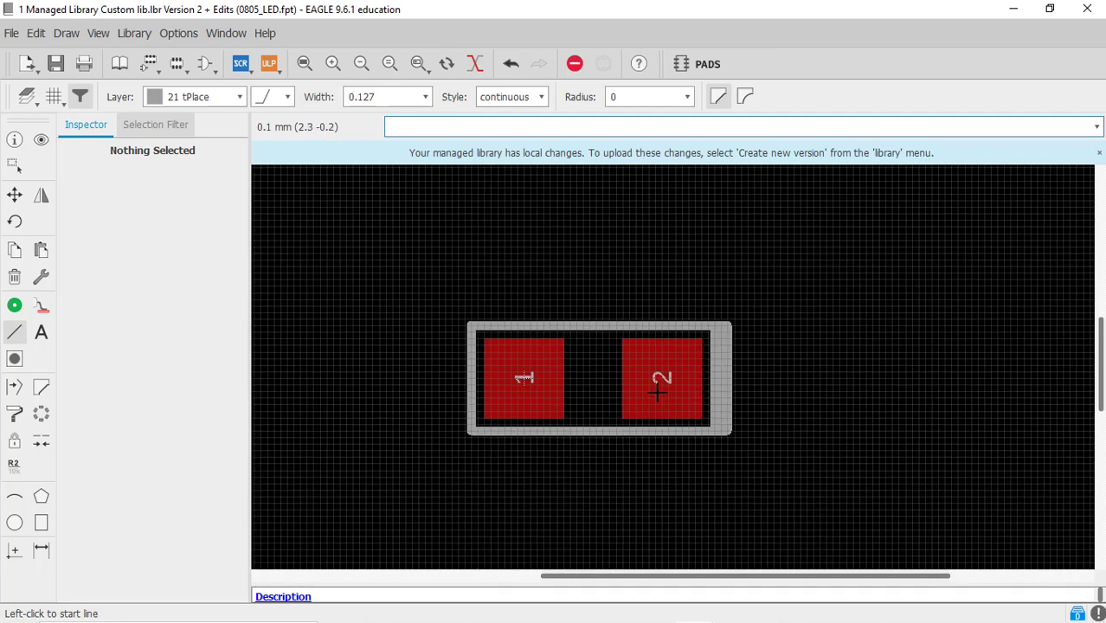
scroll(689, 378, down, 1)
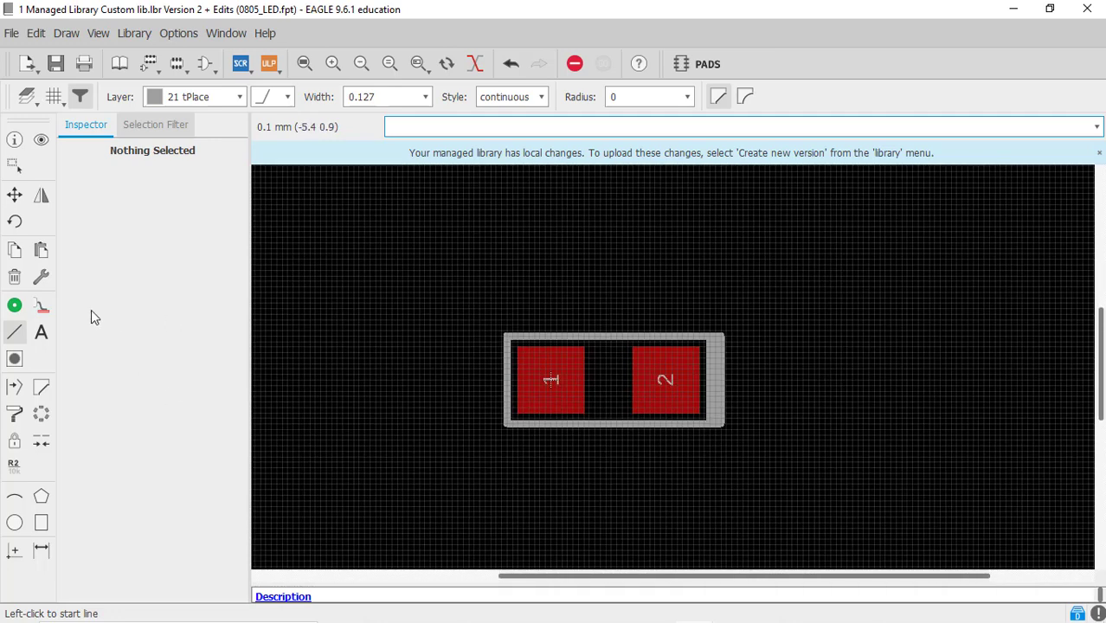
click(41, 334)
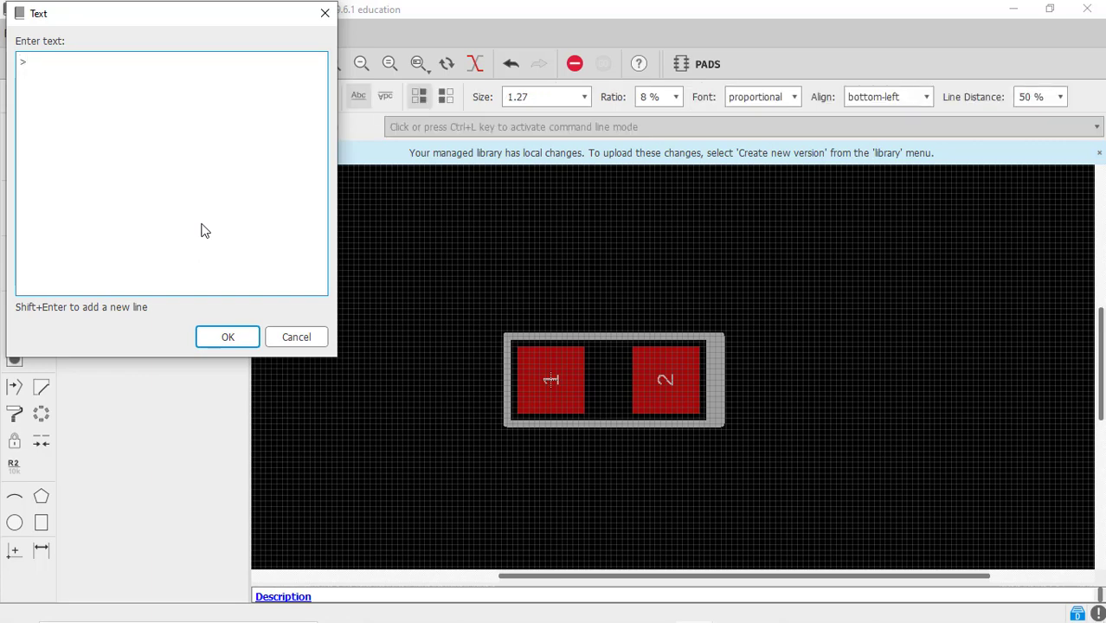
click(228, 337)
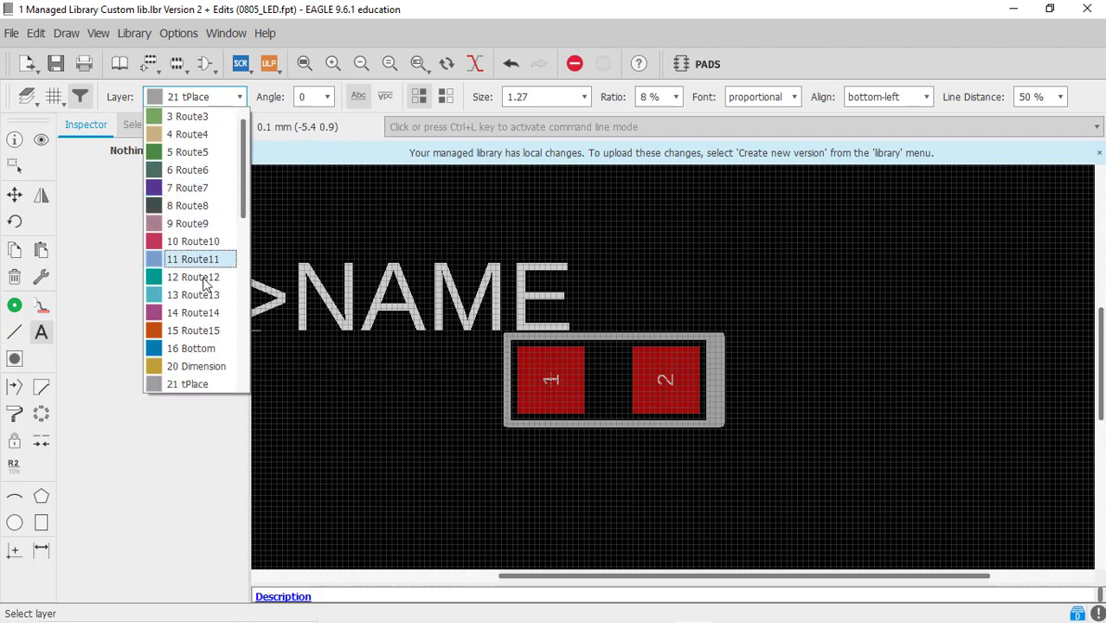
scroll(208, 351, down, 3)
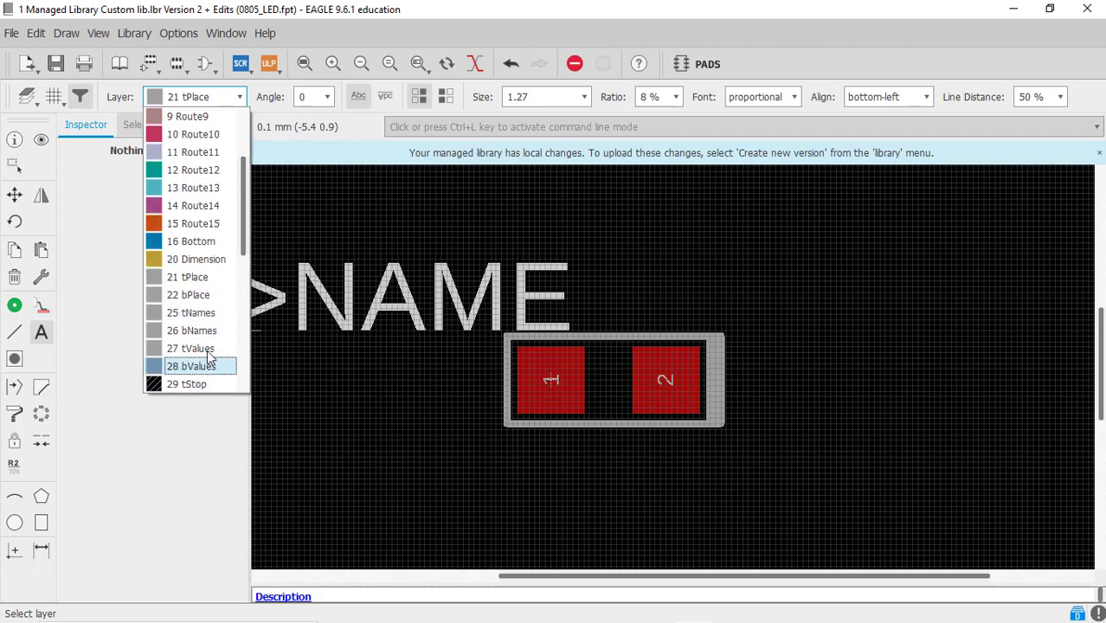
click(204, 313)
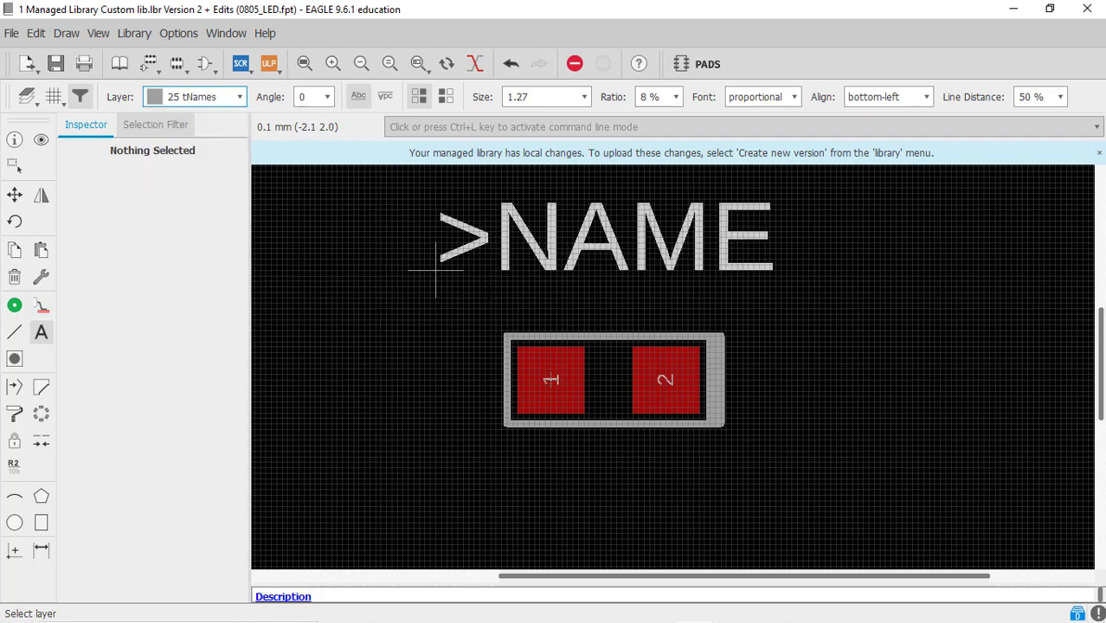
click(507, 299)
Place a >VALUE text label of size 1.27 below the footprint outline on layer 27 tValues.
click(651, 236)
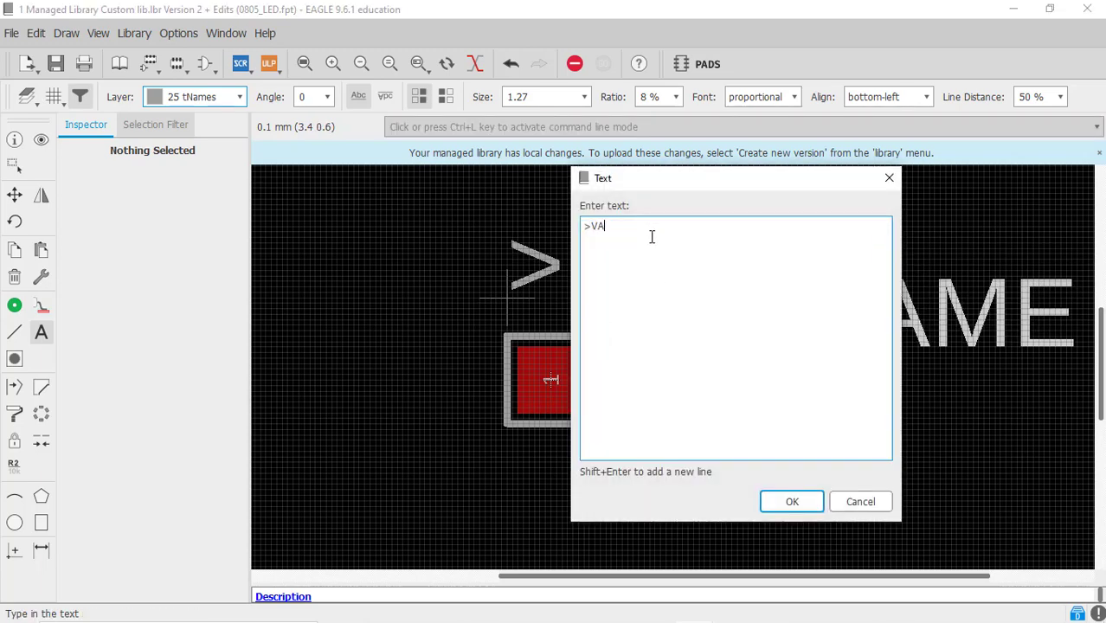
text(VALUE)
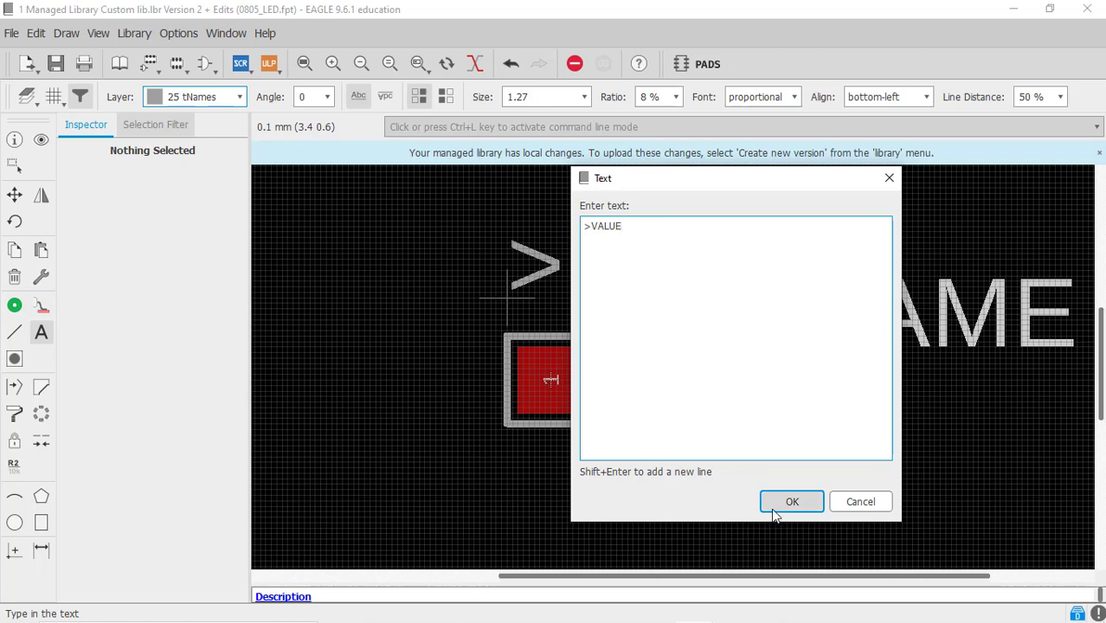
click(783, 504)
click(235, 102)
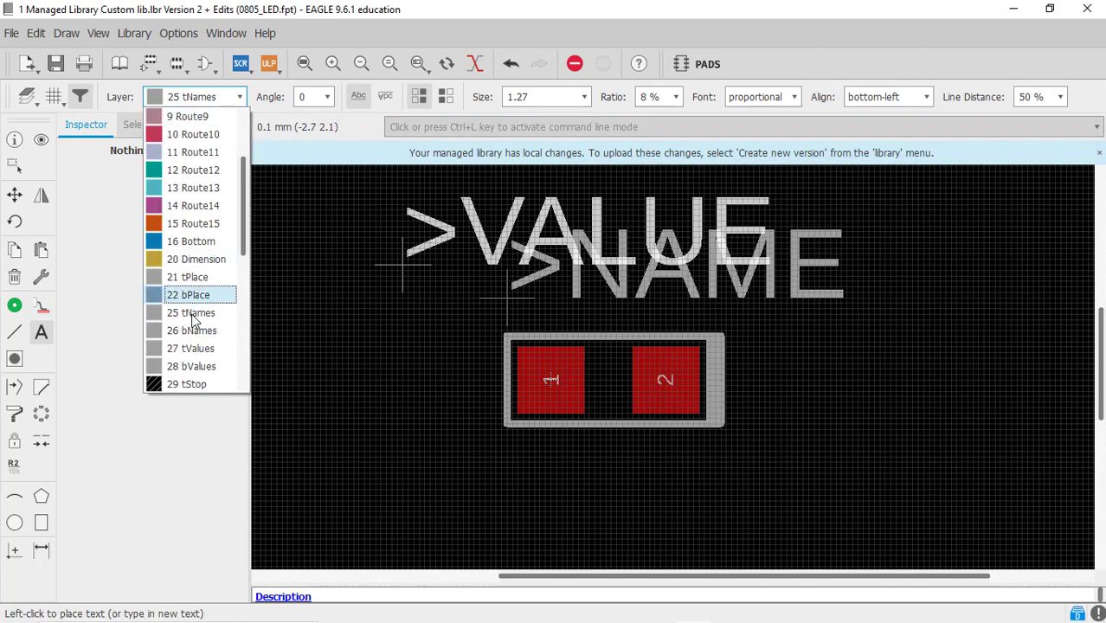
click(201, 350)
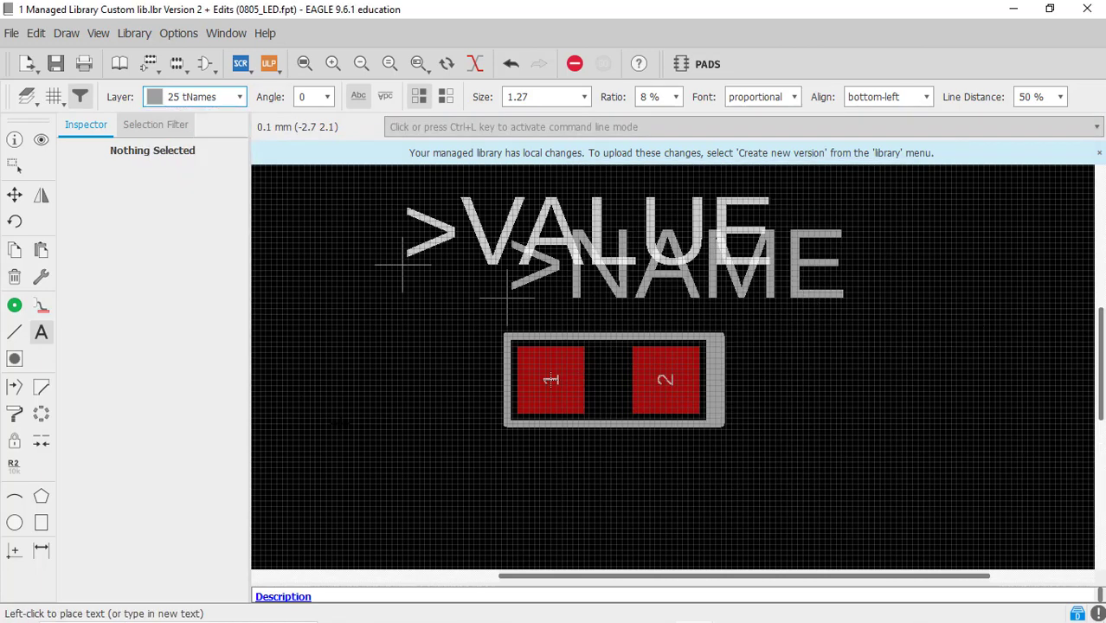
click(507, 510)
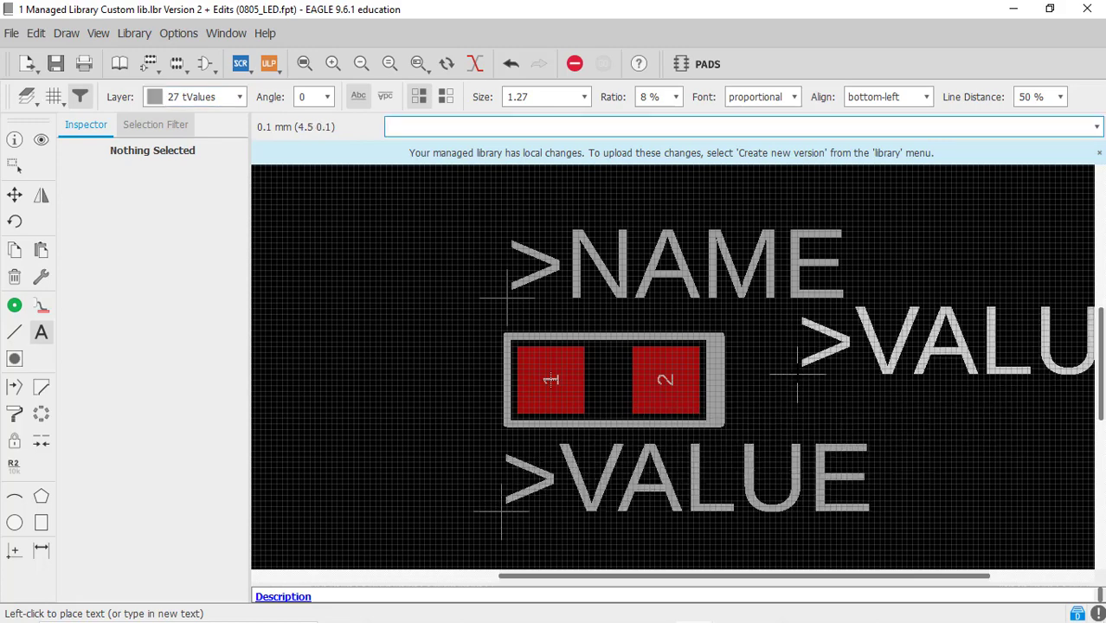
key(Escape)
key(Escape)
Clear the pad selection and save the library with the finished 0805_LED footprint.
key(alt+F2)
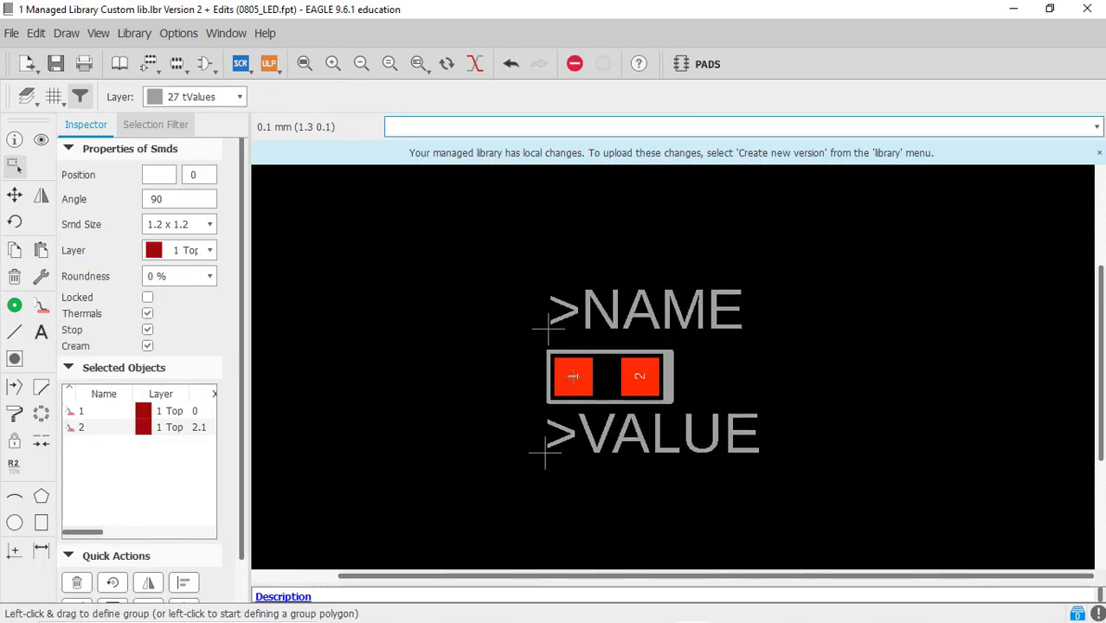
click(794, 358)
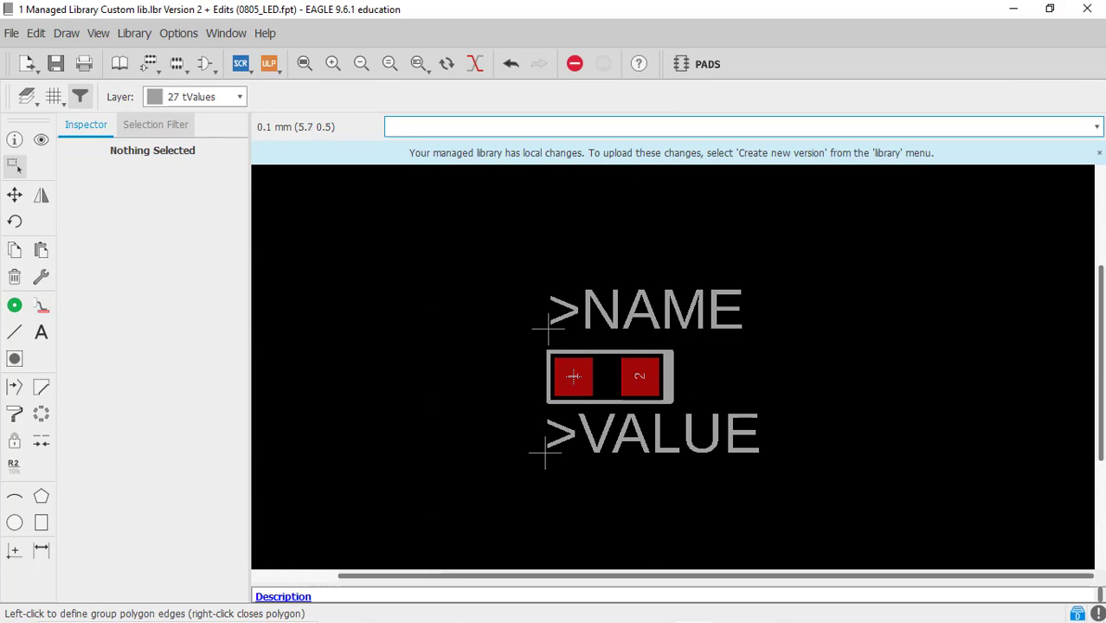
click(55, 66)
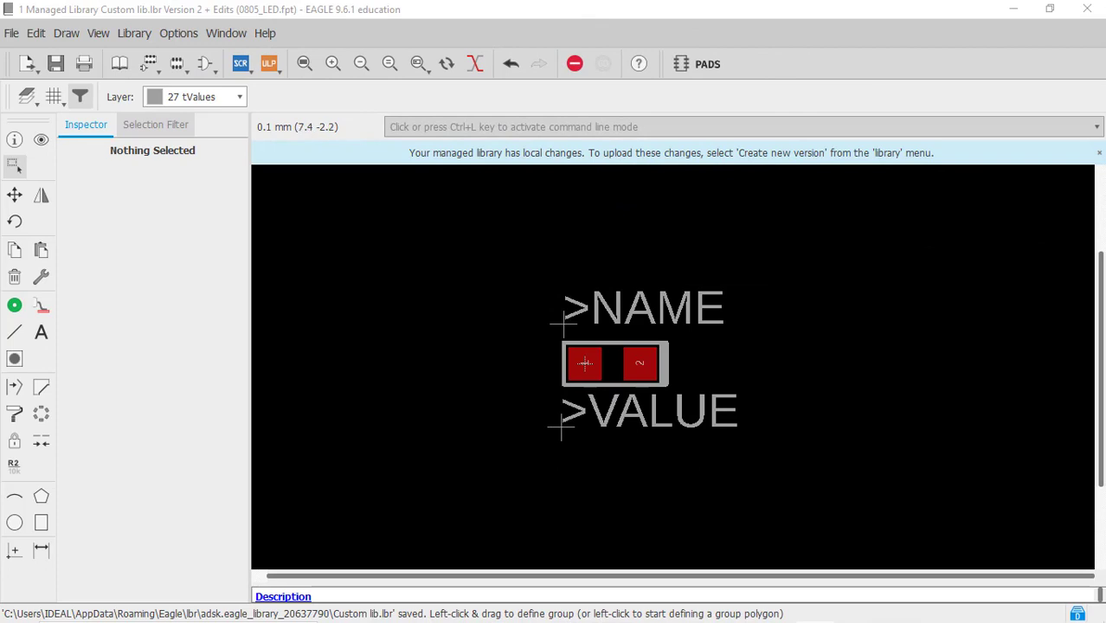
Create a new device named LED in the library.
click(151, 60)
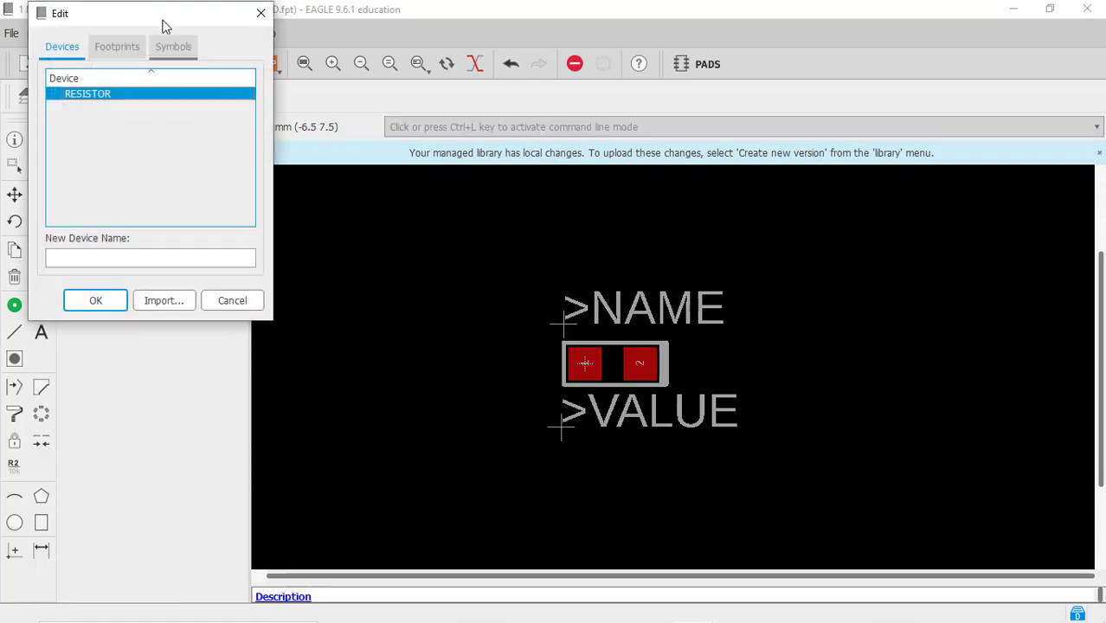
drag(163, 26, 615, 130)
click(575, 368)
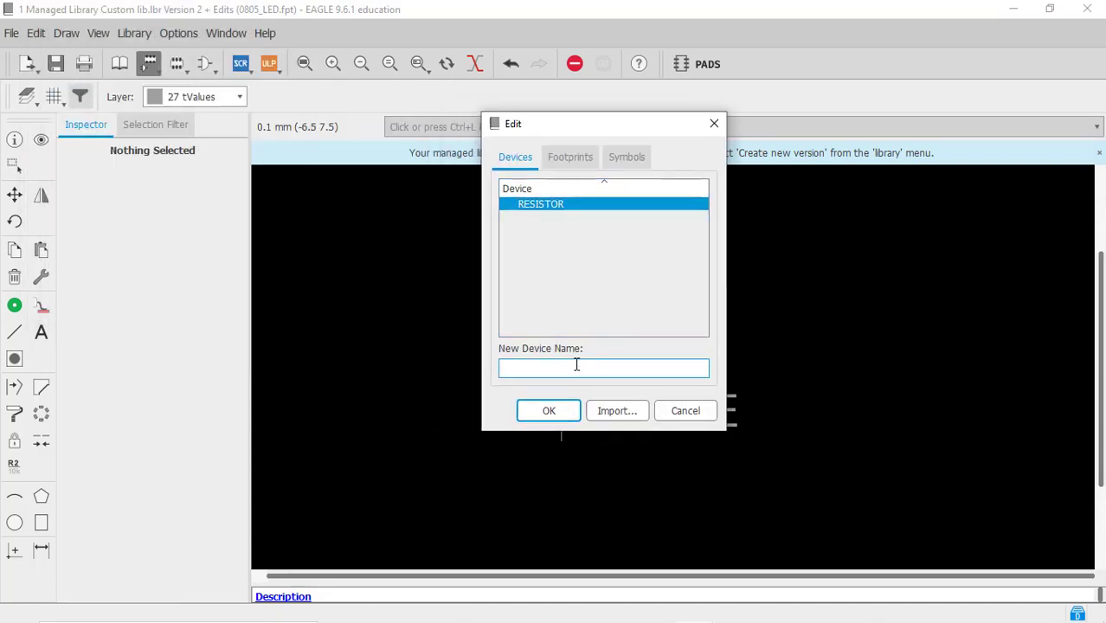
text(LED)
click(540, 410)
click(526, 440)
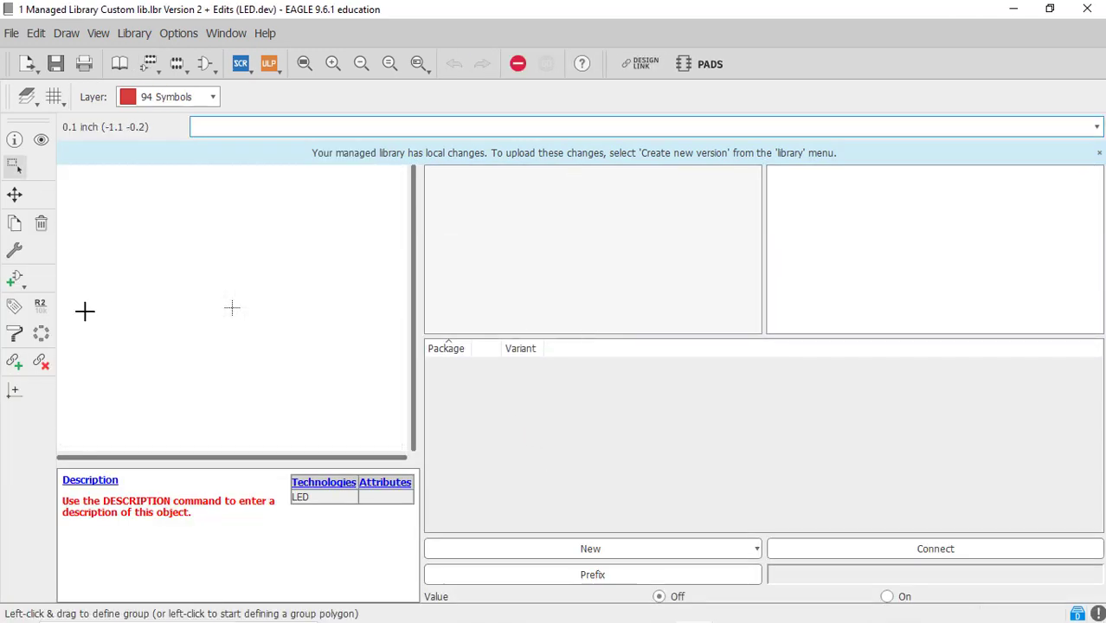
Add the LED symbol to the device and place it at the origin.
click(14, 279)
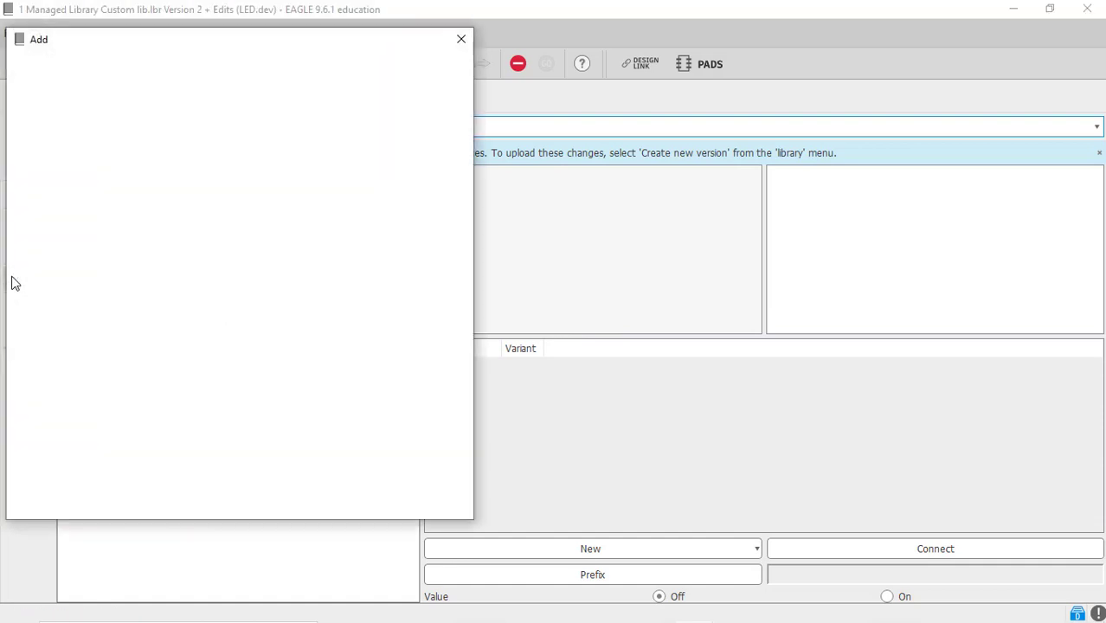
click(53, 88)
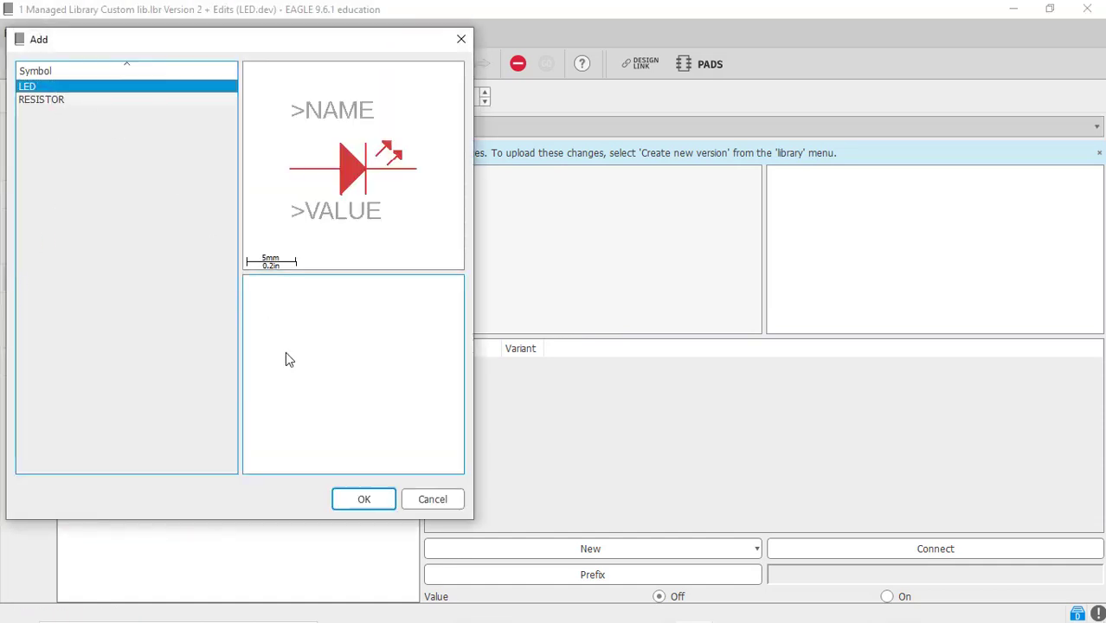
click(363, 499)
scroll(225, 323, up, 5)
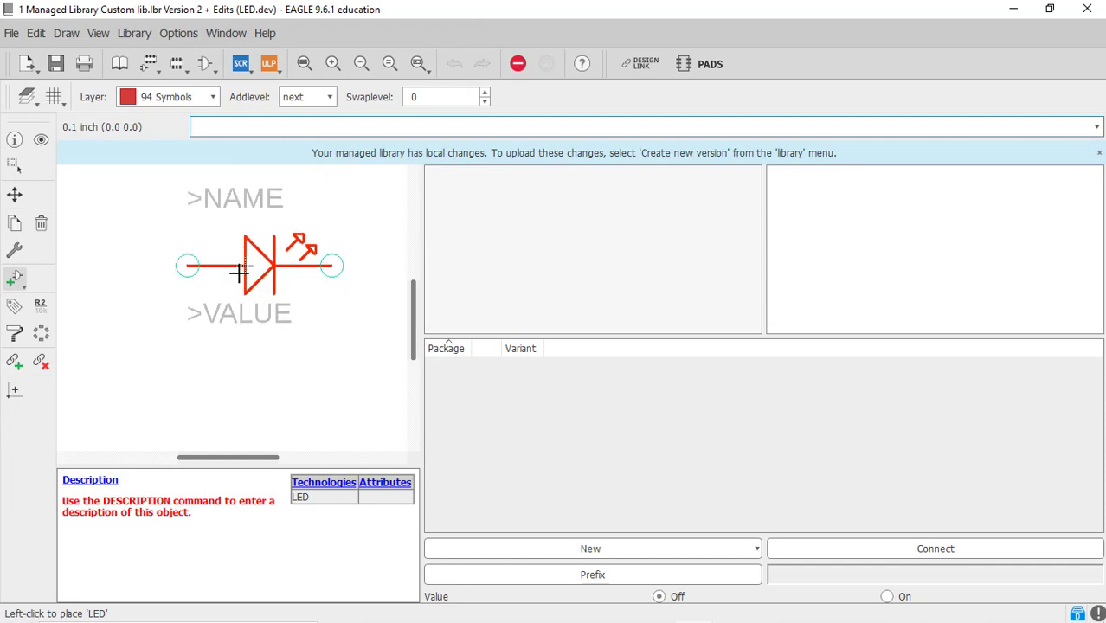
click(236, 268)
scroll(254, 378, down, 3)
key(Escape)
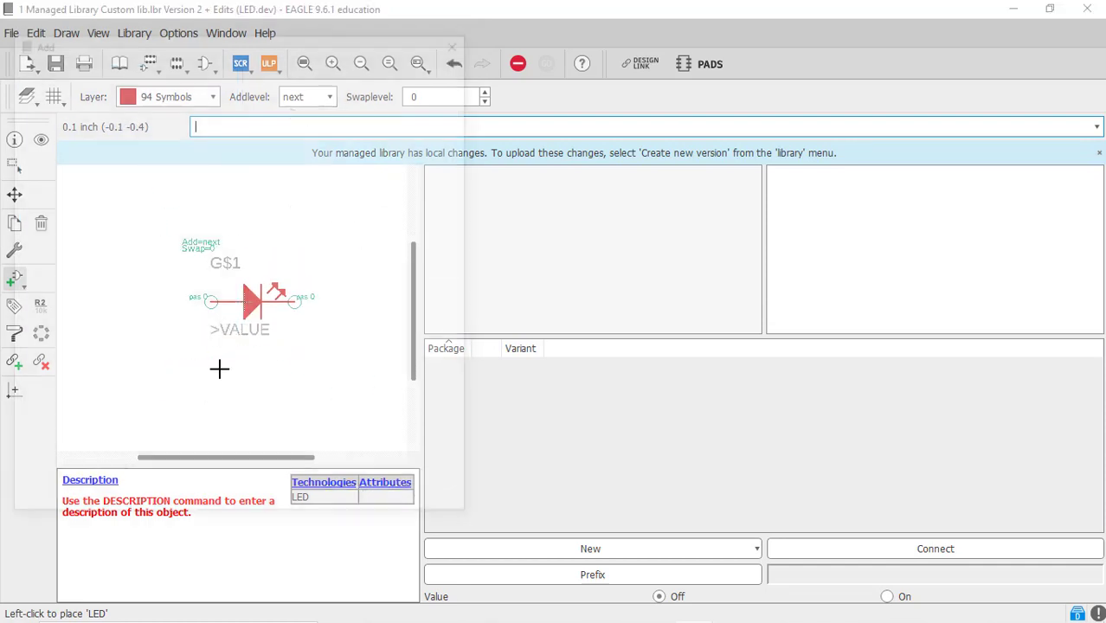
key(Escape)
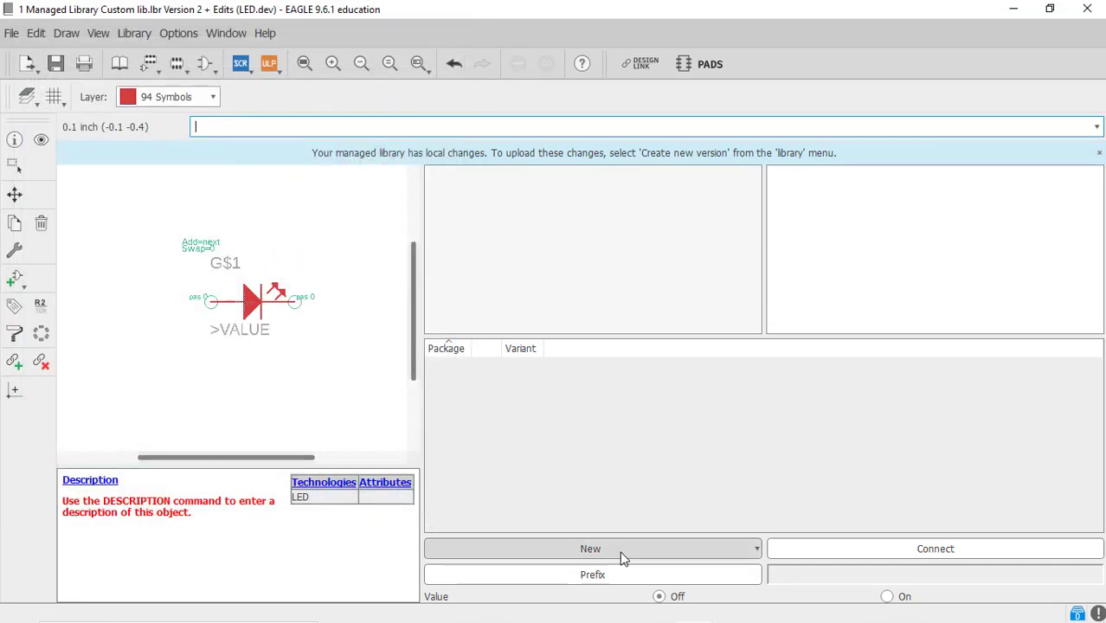
Add the local 0805_LED package to the device with an empty variant name.
click(619, 553)
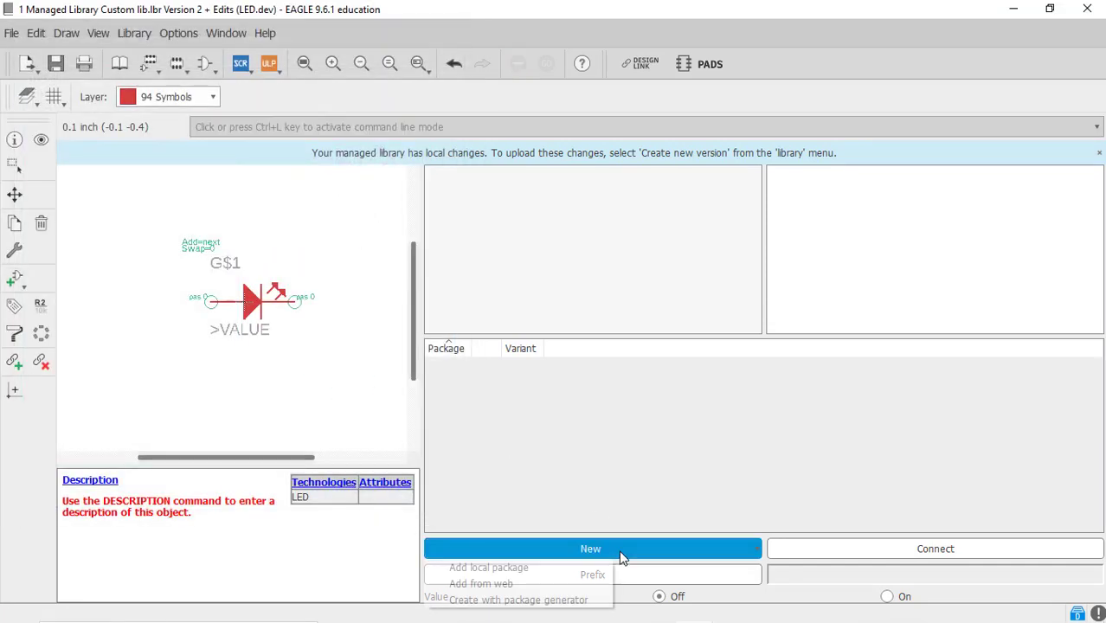
click(538, 566)
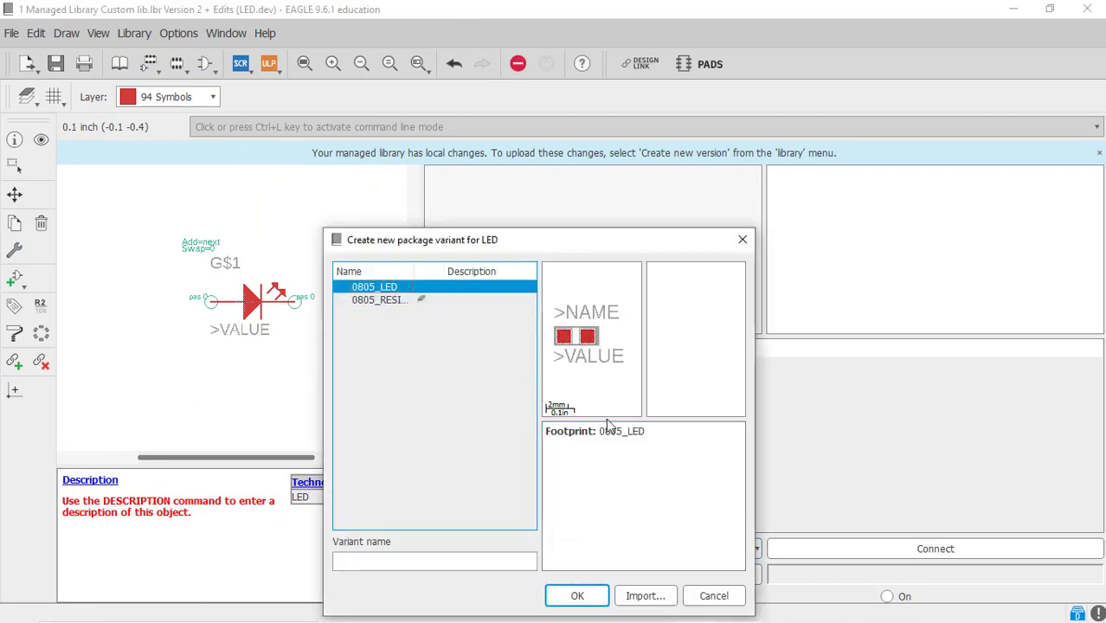
click(578, 595)
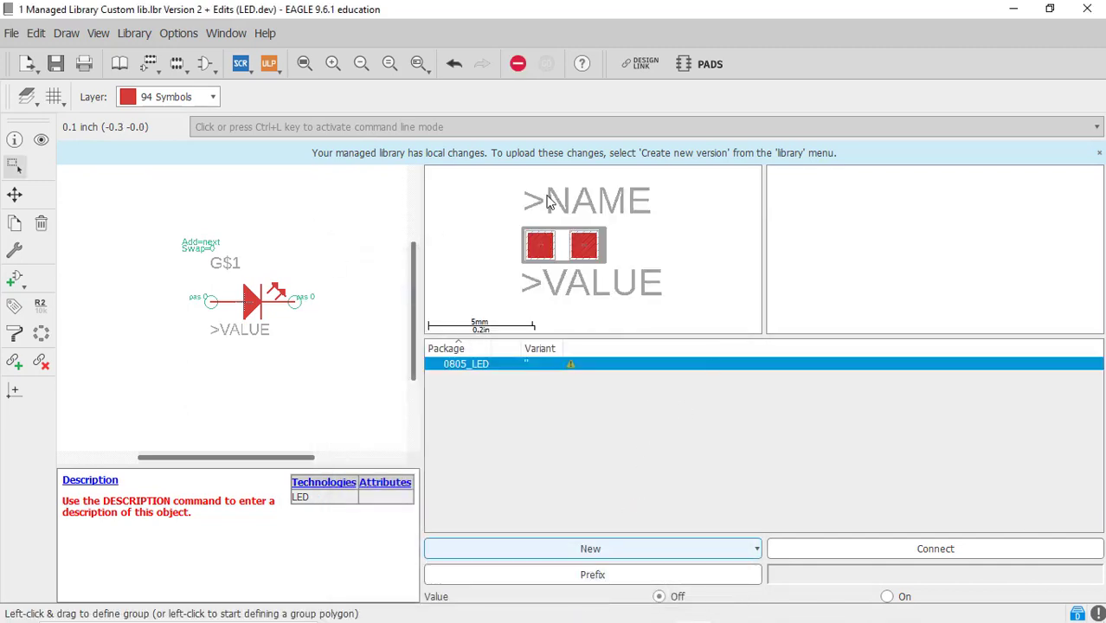
Connect pin G$1.1 to pad 1 and pin G$1.2 to pad 2, and save the library.
click(810, 550)
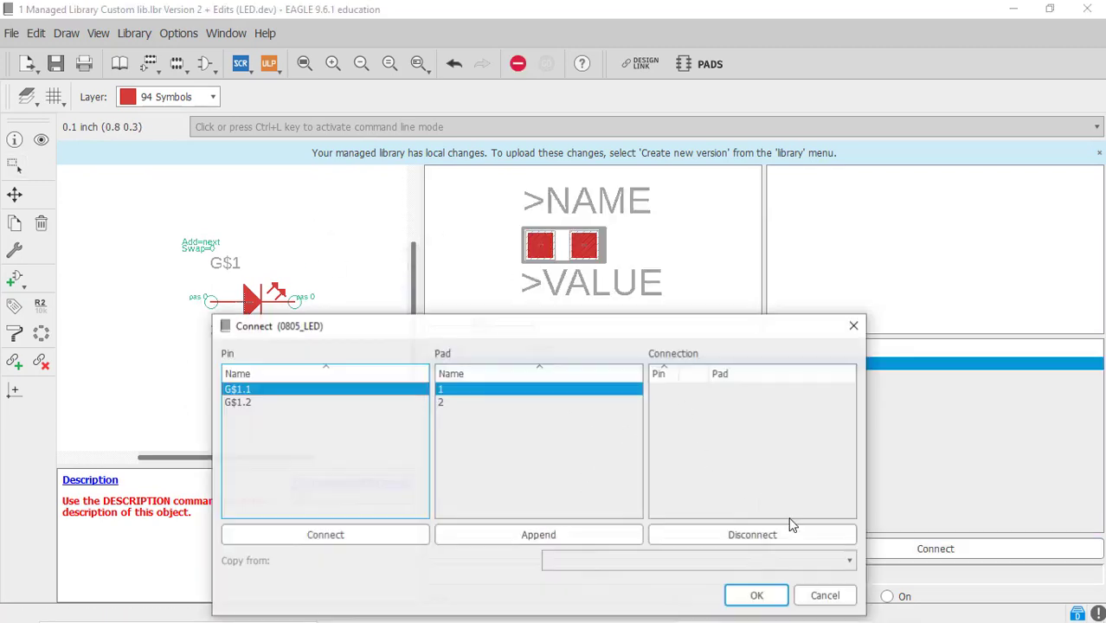
click(339, 535)
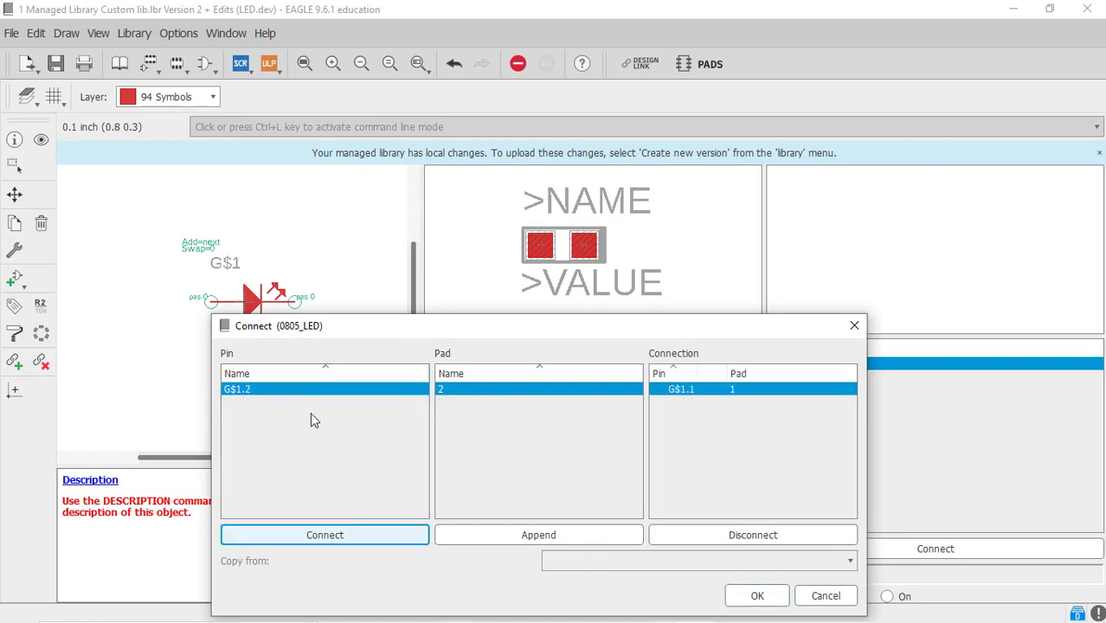
click(318, 540)
click(758, 597)
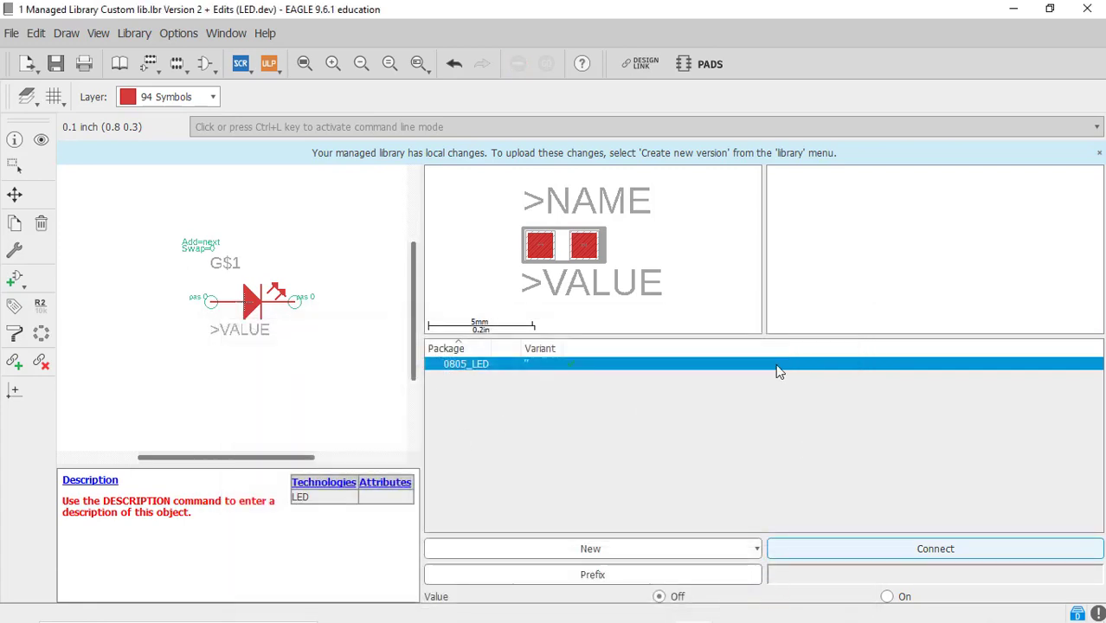
click(63, 64)
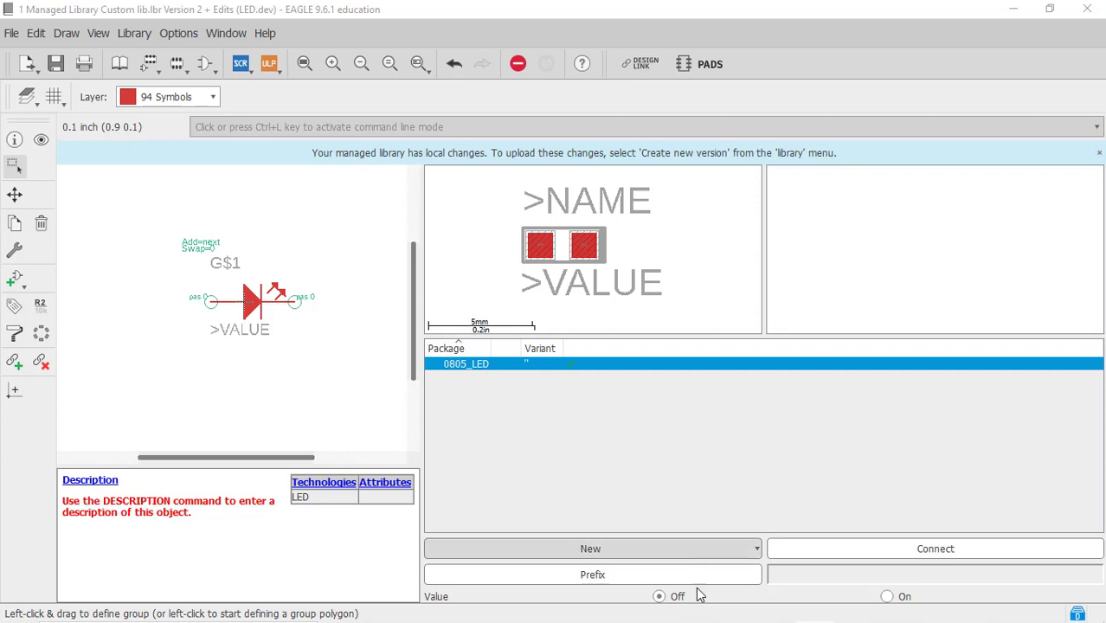
Switch to 3D ContentCentral in Chrome and search its models for "0805 LED".
click(658, 608)
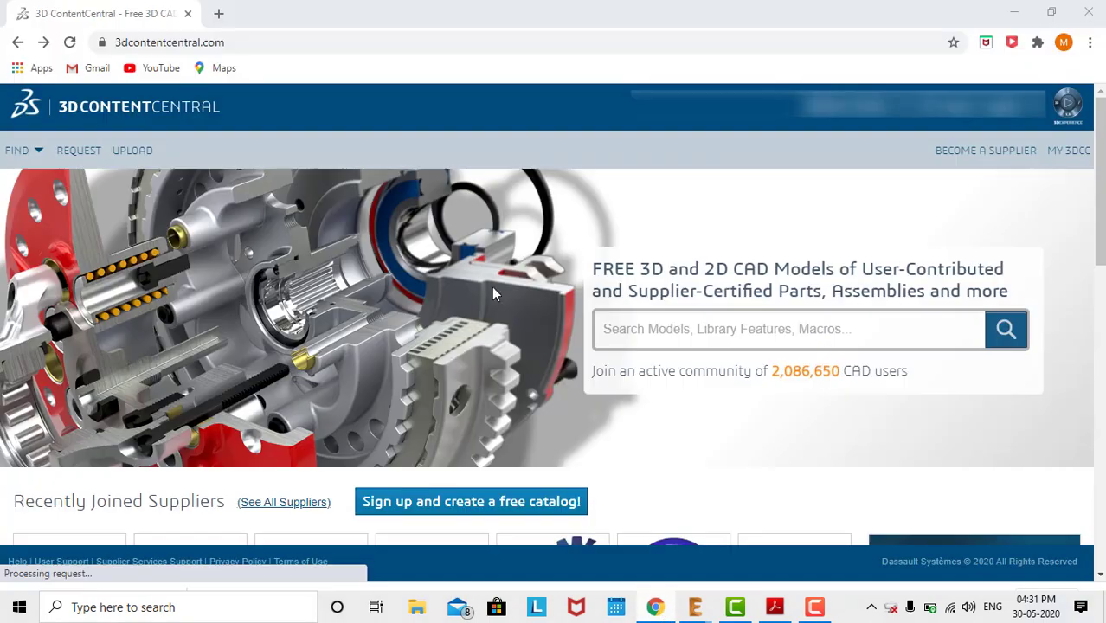
click(652, 337)
text(0805 LED)
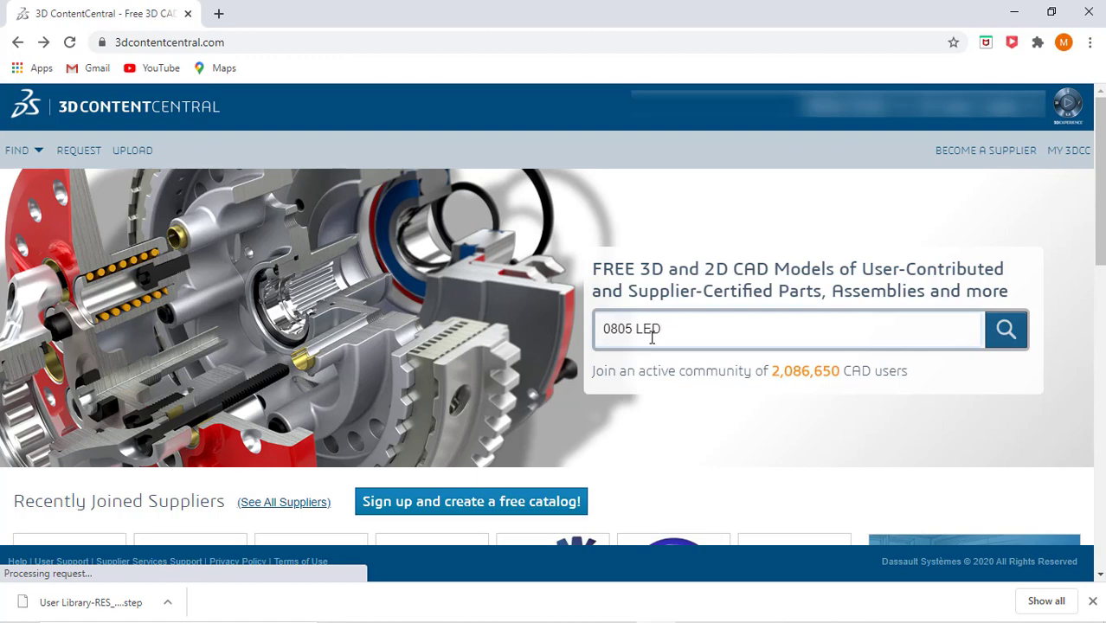
key(Return)
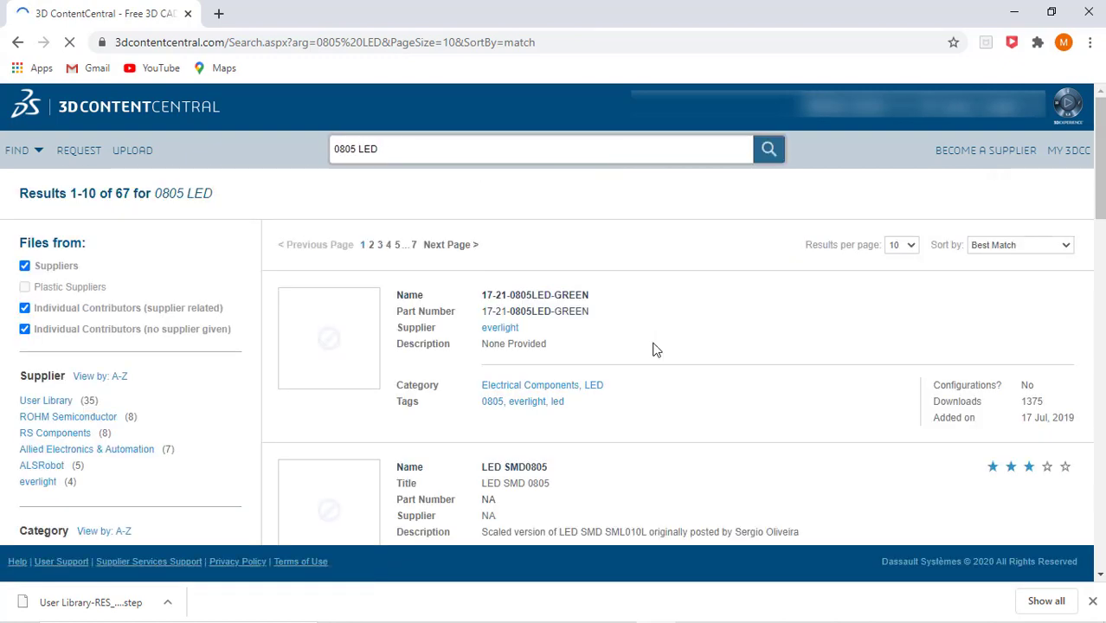
scroll(677, 406, down, 1)
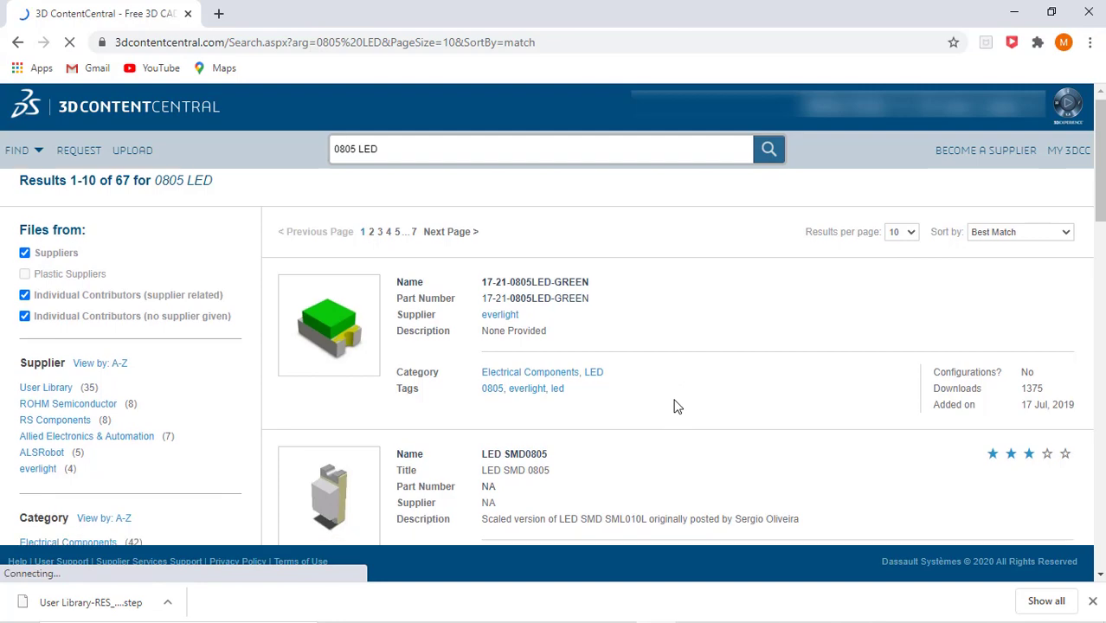
Look through the 0805 LED search results and open the LED0805R model from ALSRobot.
scroll(677, 407, down, 10)
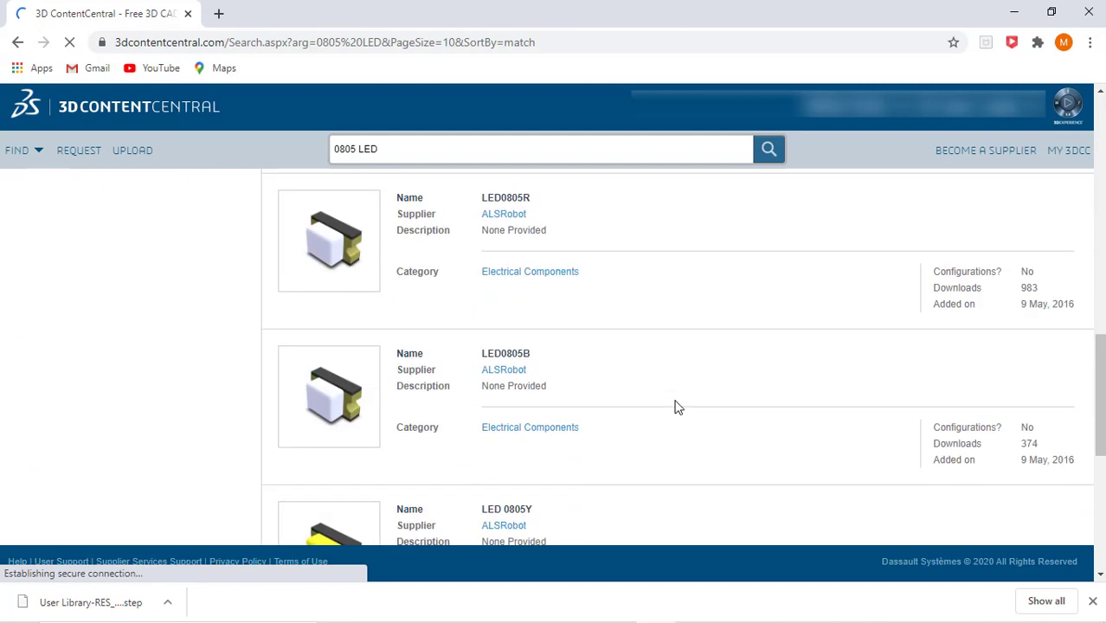
scroll(678, 407, down, 2)
scroll(674, 448, up, 2)
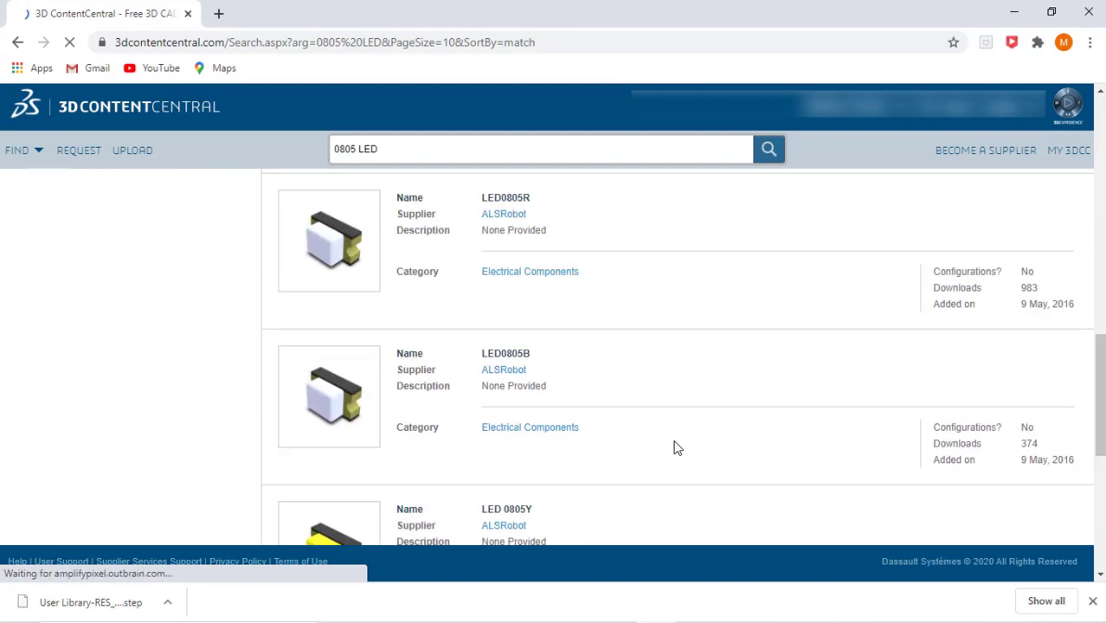
scroll(677, 448, up, 1)
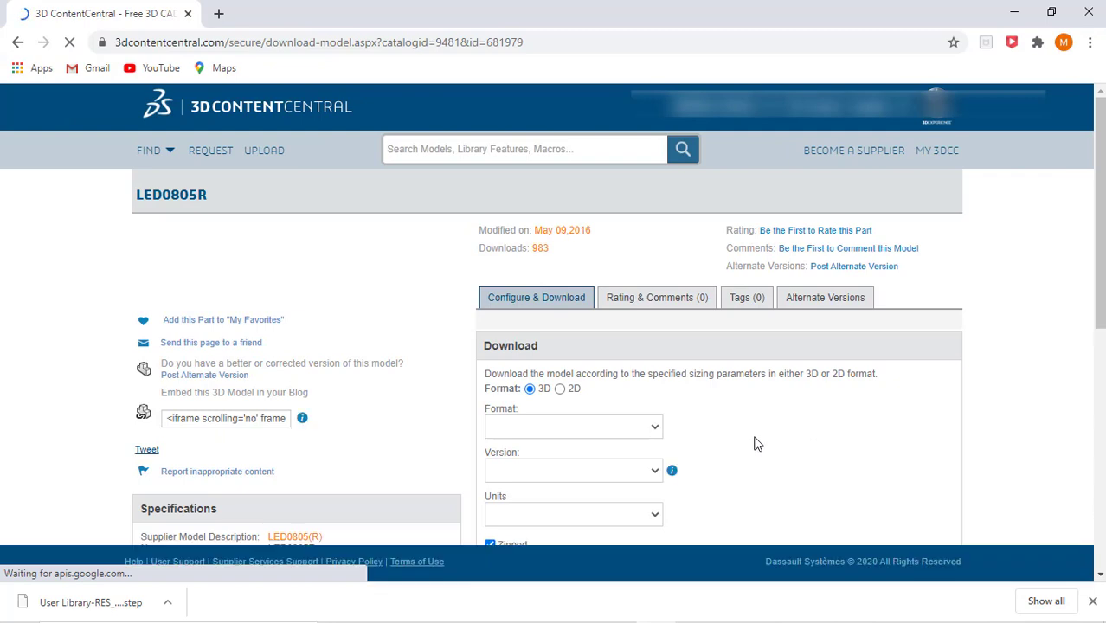
Download the LED0805R 3D model as an unzipped STEP file, version AP214, and dismiss the download dialog.
scroll(757, 444, down, 1)
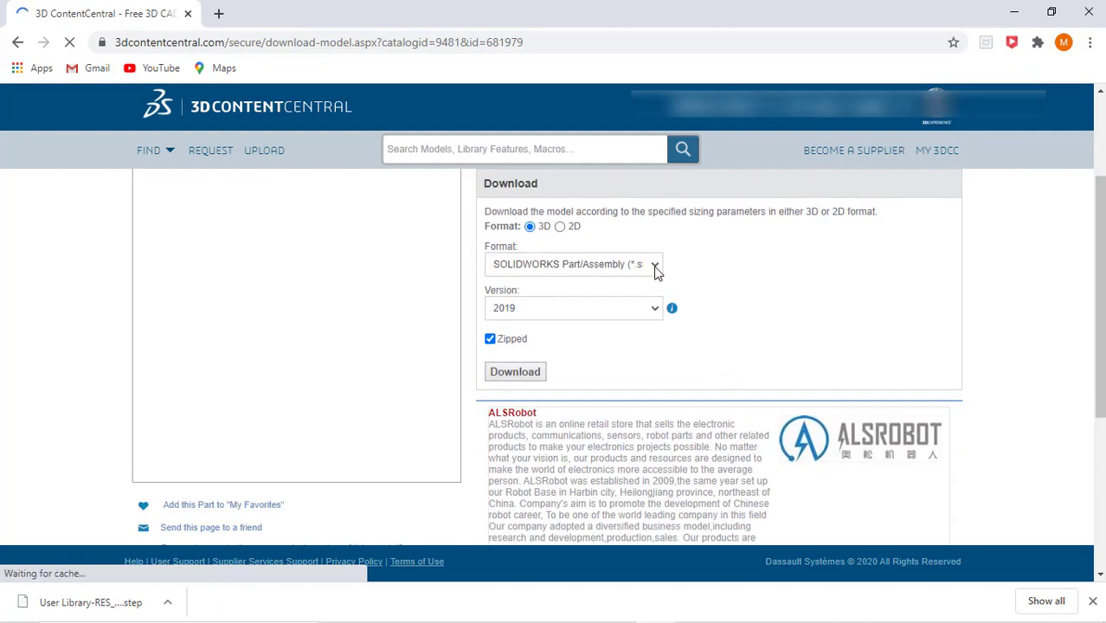
click(655, 268)
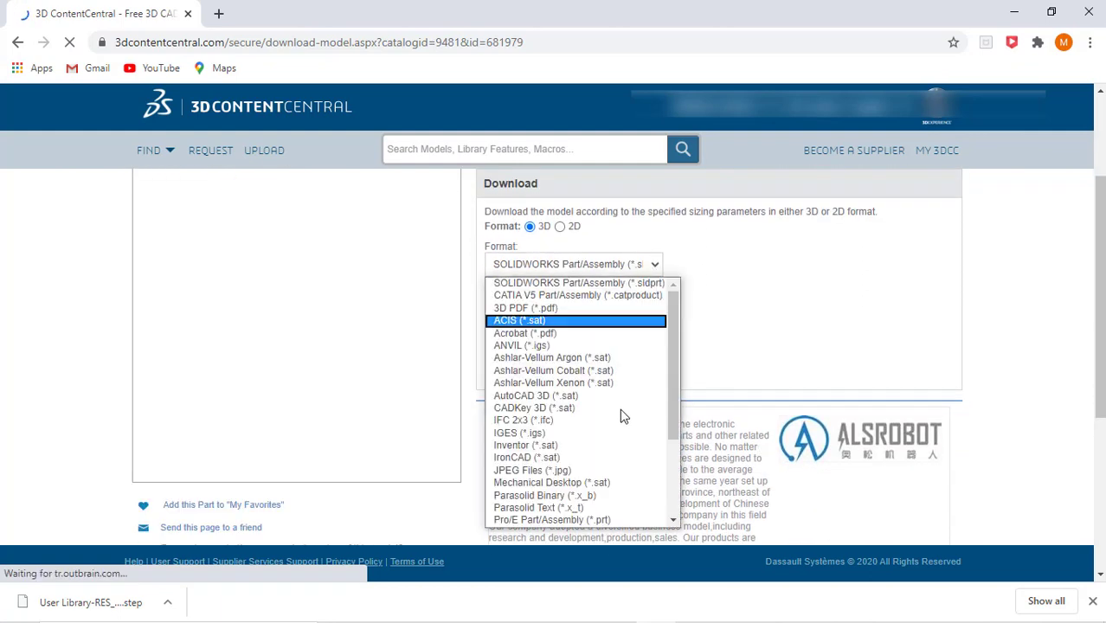
scroll(580, 467, down, 3)
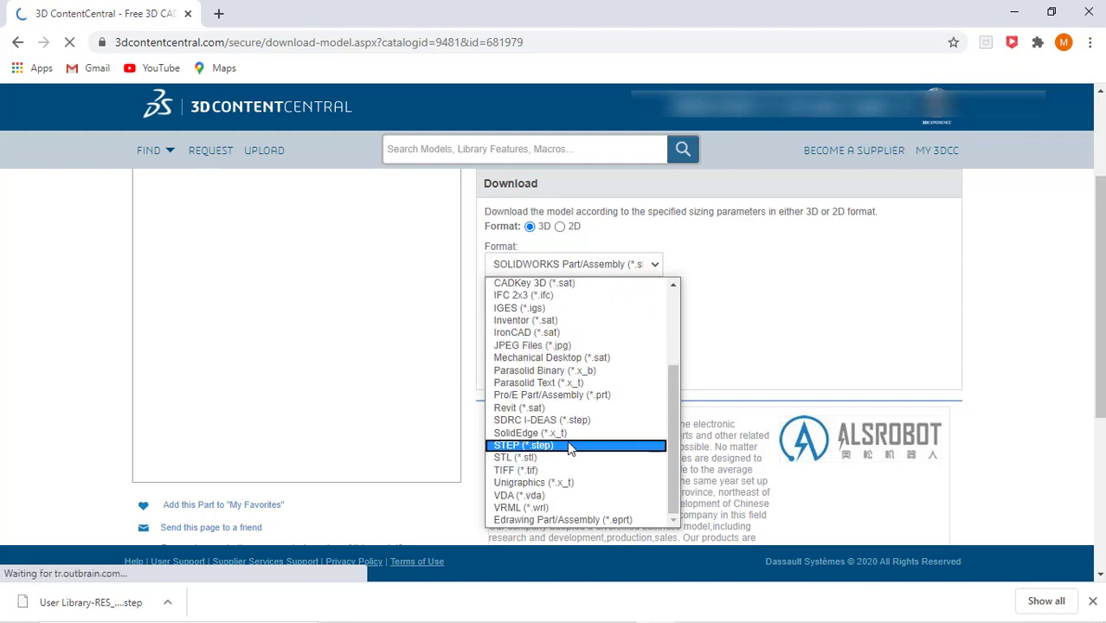
click(569, 445)
click(490, 338)
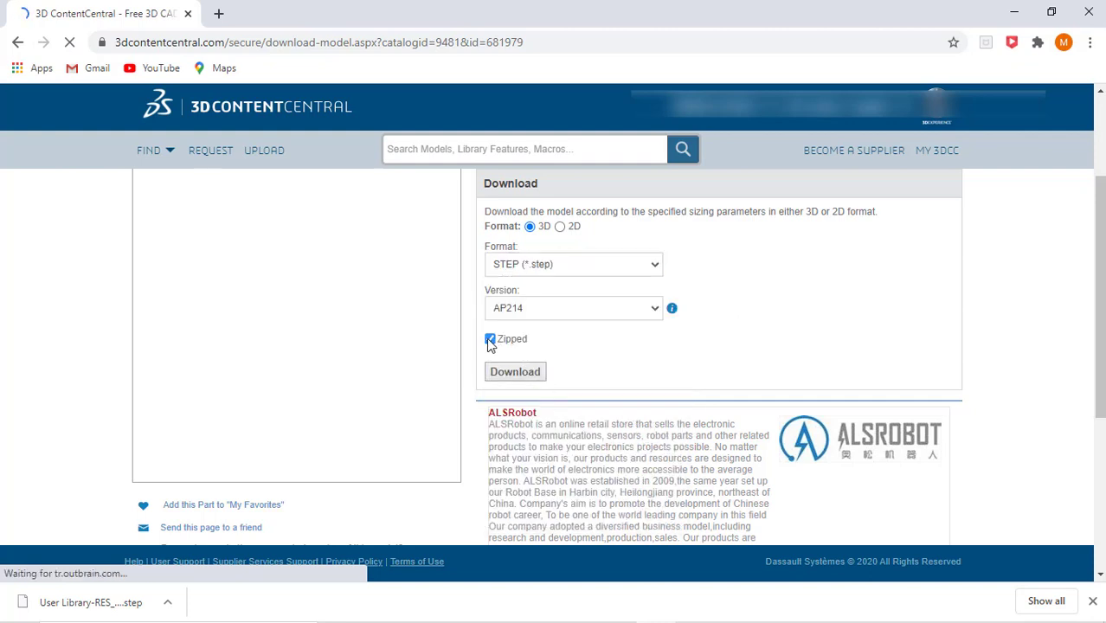
click(516, 372)
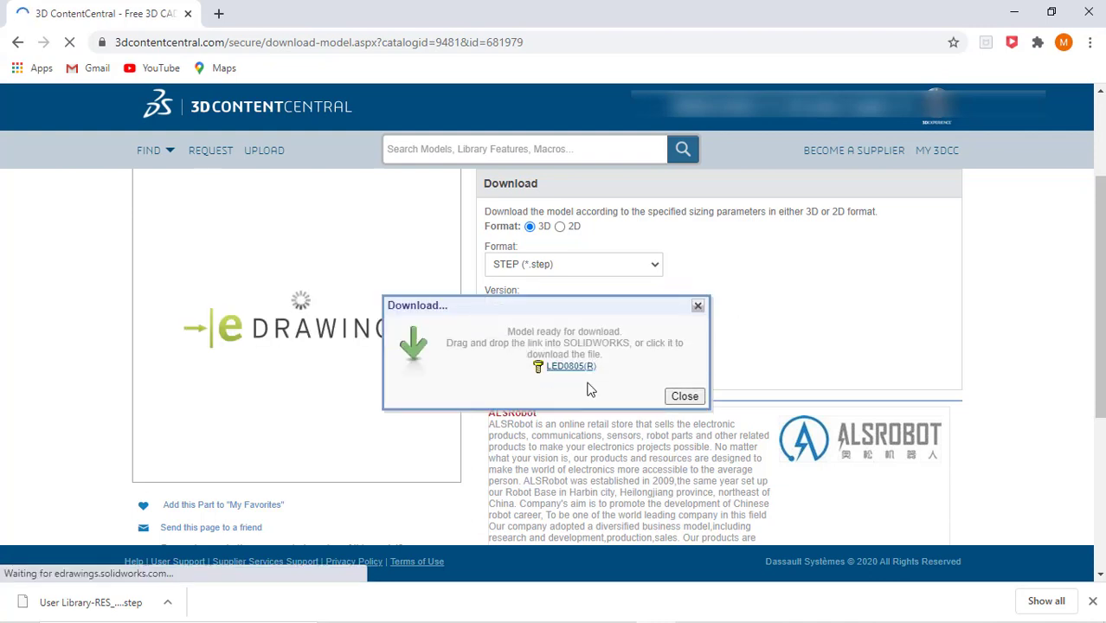
click(572, 368)
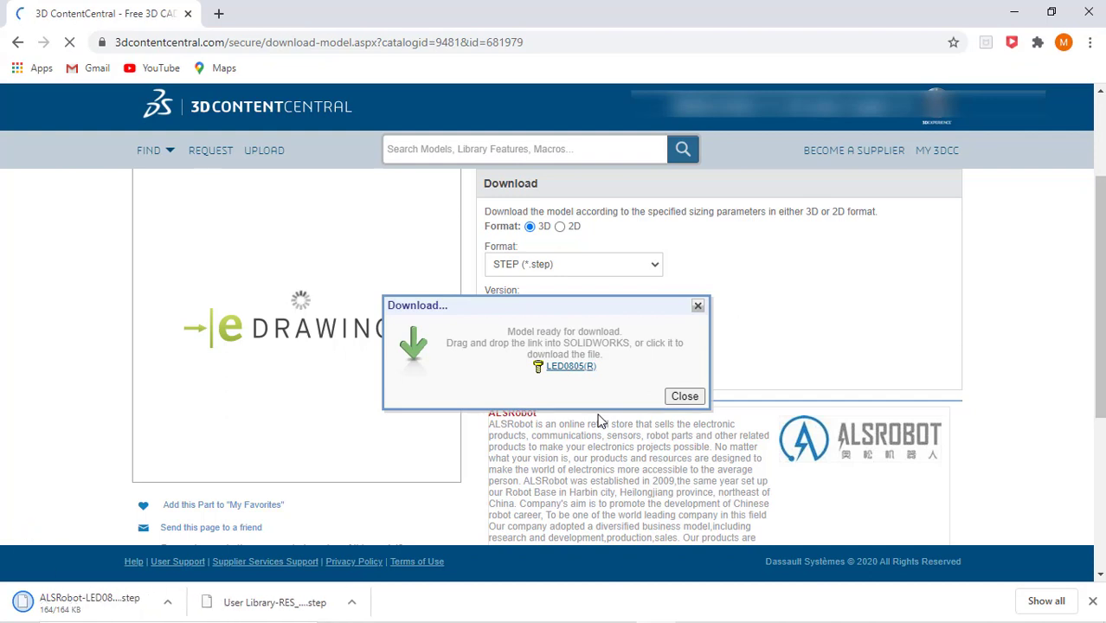
click(688, 395)
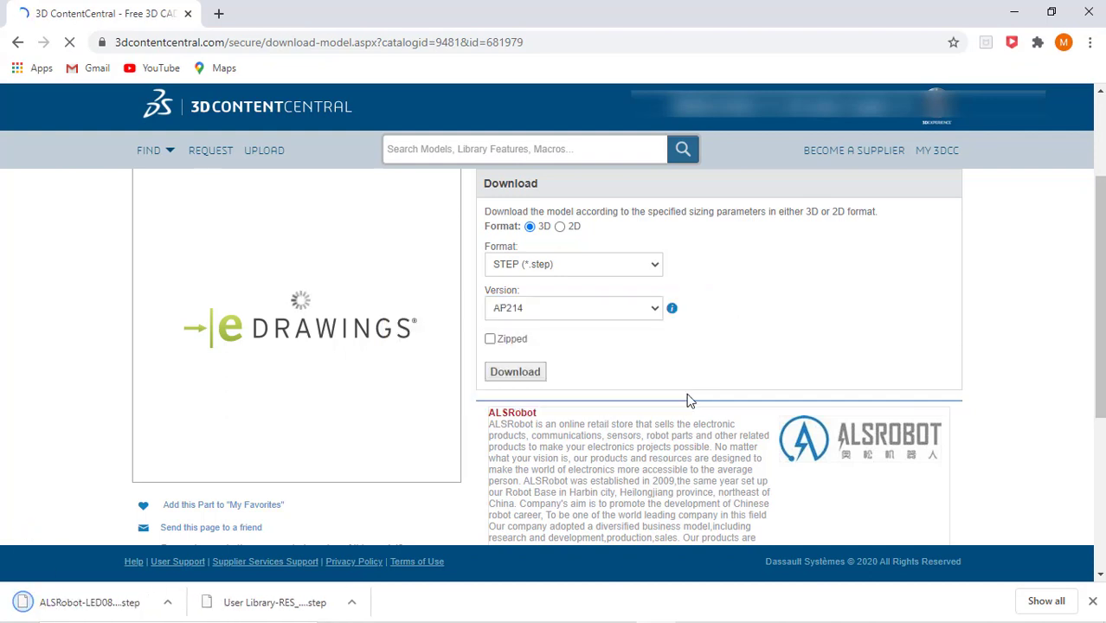
Show the downloaded ALSRobot-LED0805(R).step file in the Downloads folder and copy it.
right_click(104, 600)
click(127, 564)
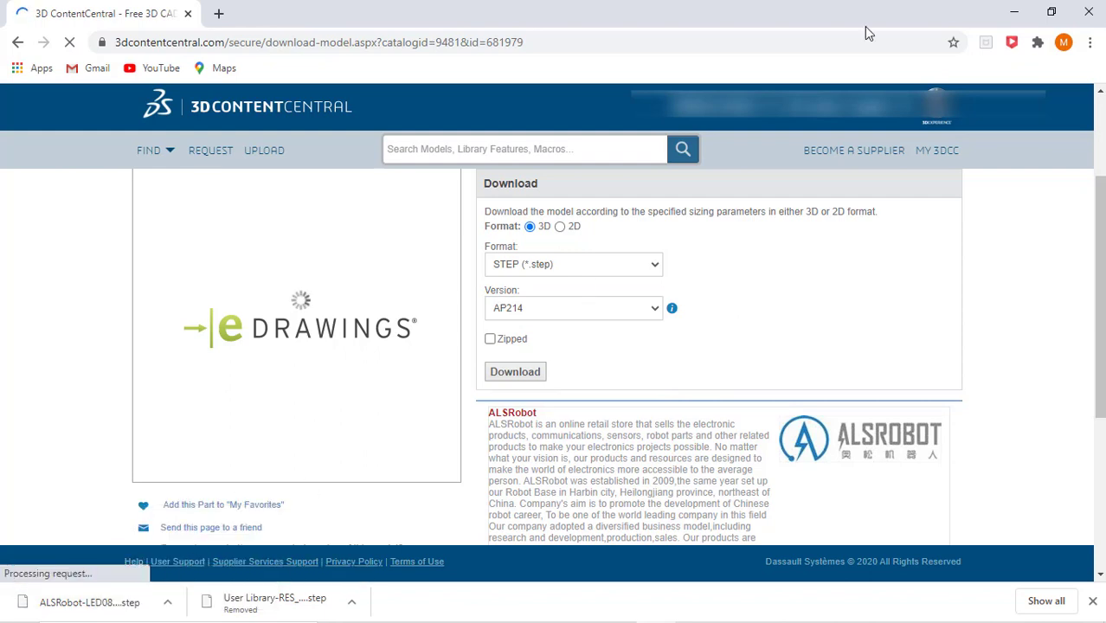
click(1010, 26)
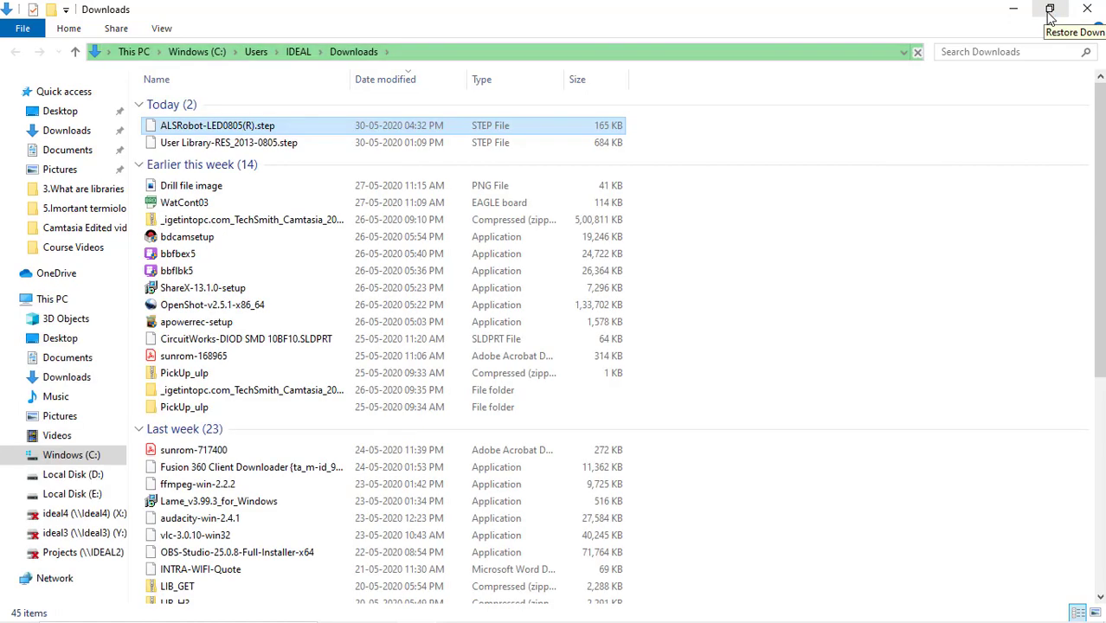
right_click(590, 123)
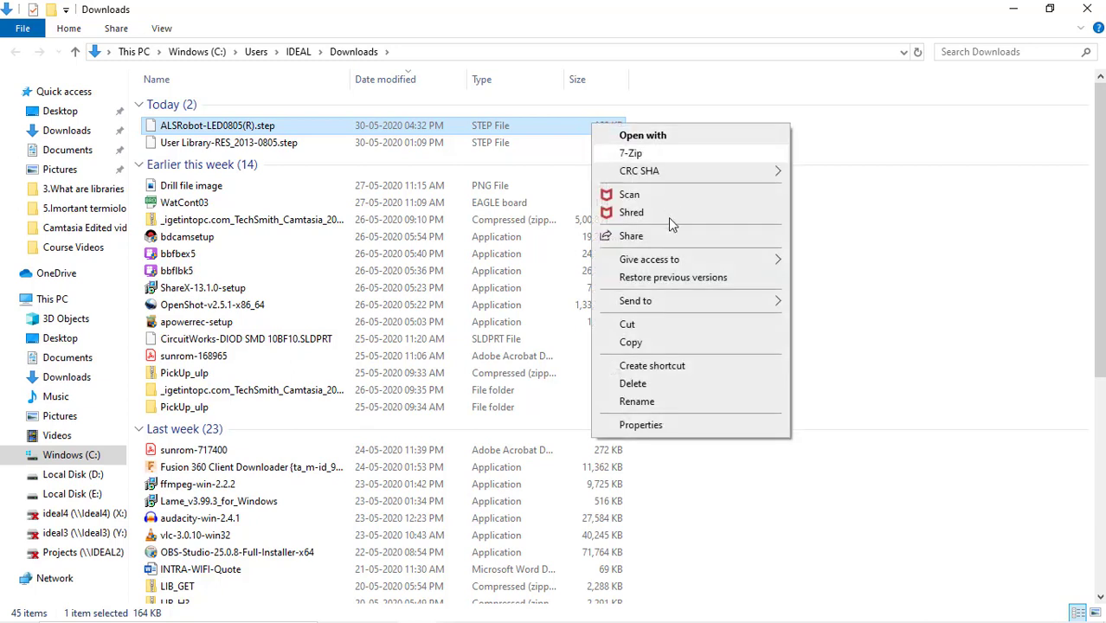
click(605, 342)
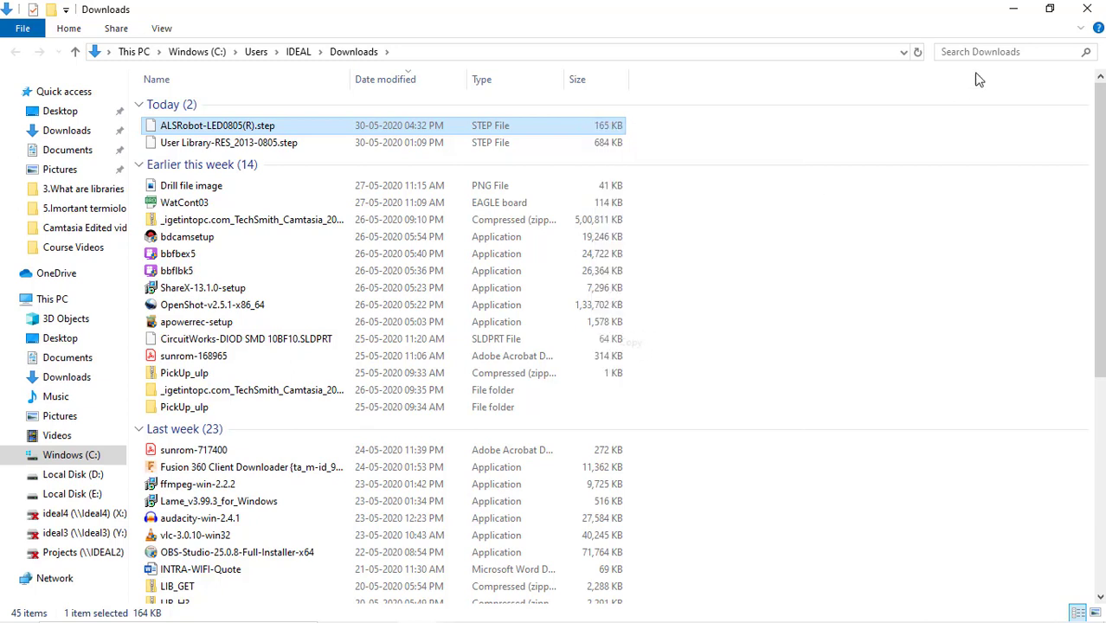
Minimize the open windows and paste the copied STEP file onto the desktop.
click(1013, 11)
click(1011, 10)
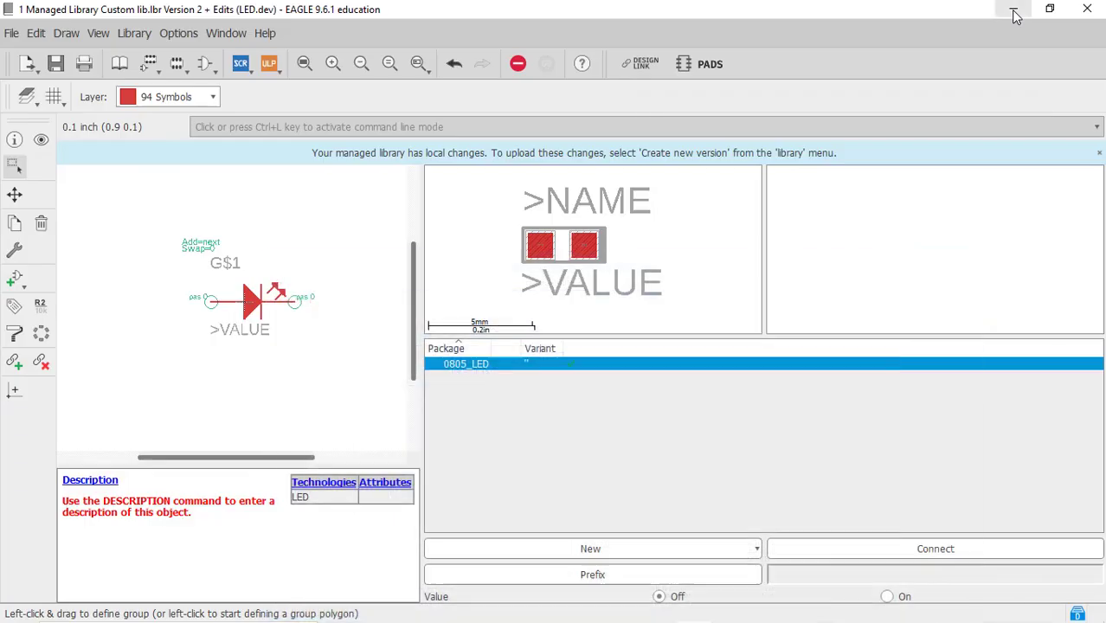
click(1017, 10)
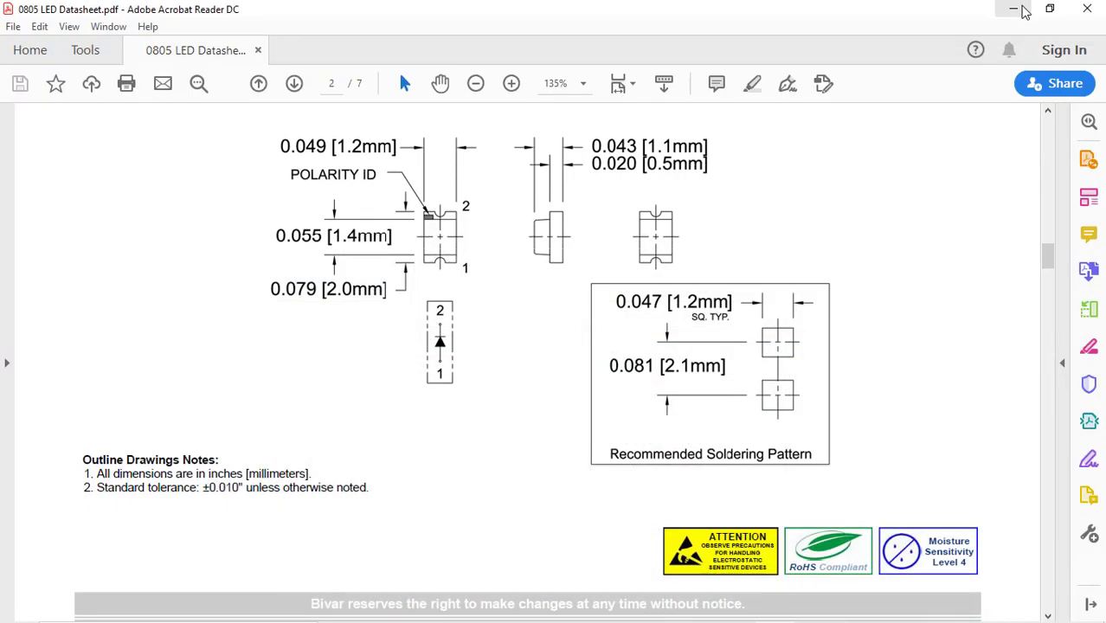
click(1019, 9)
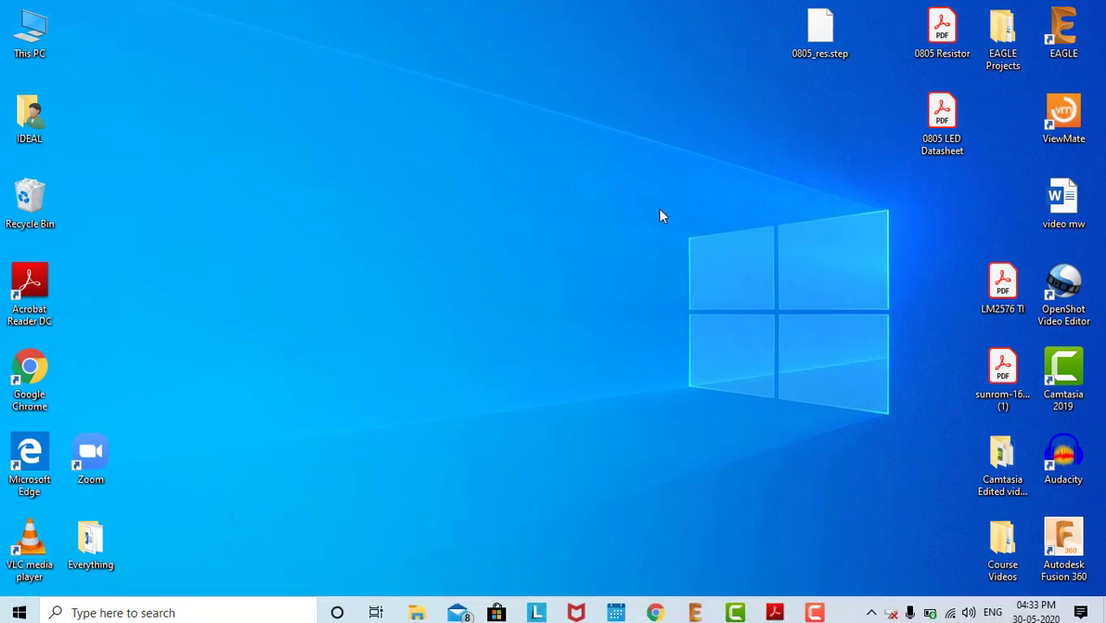
right_click(659, 211)
click(663, 247)
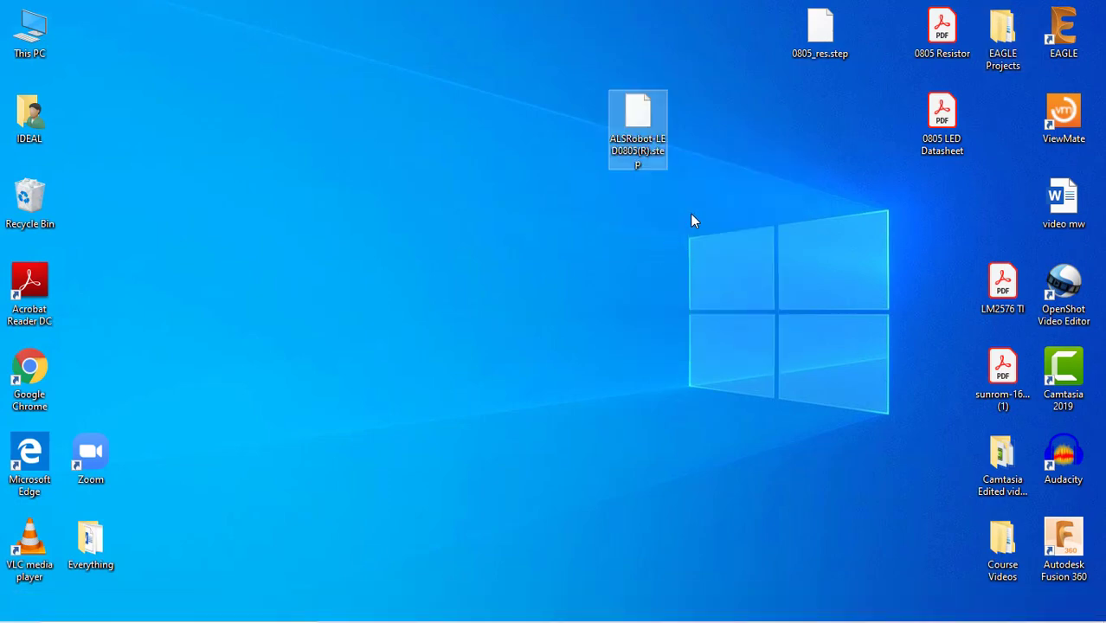
Rename the pasted file 0805_LED.step and move it below 0805_res.step on the desktop.
right_click(631, 137)
click(675, 410)
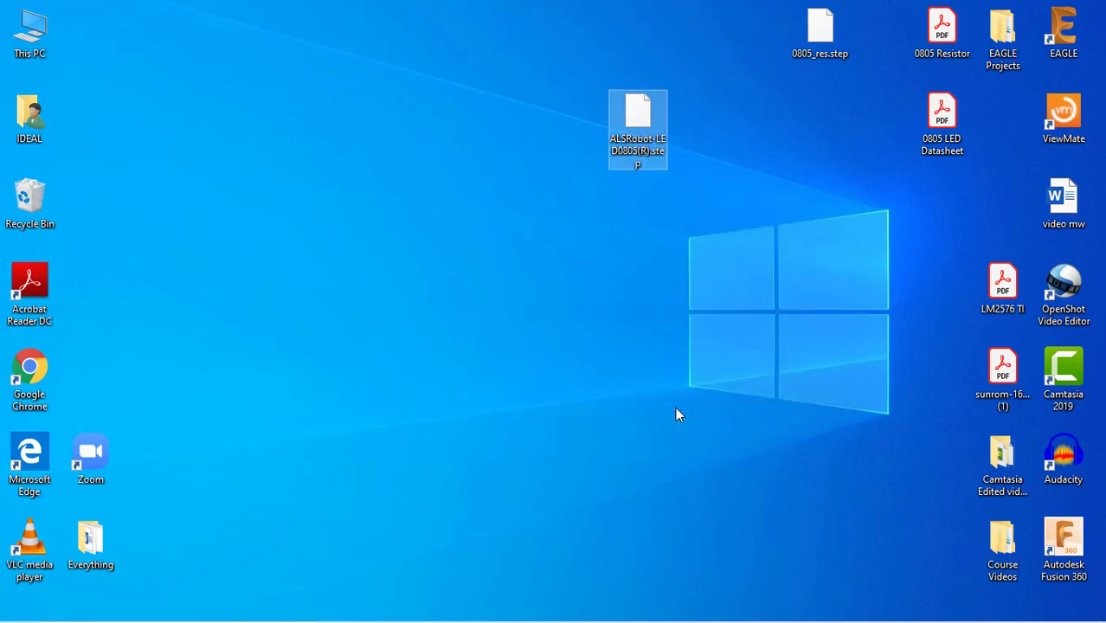
text(0)
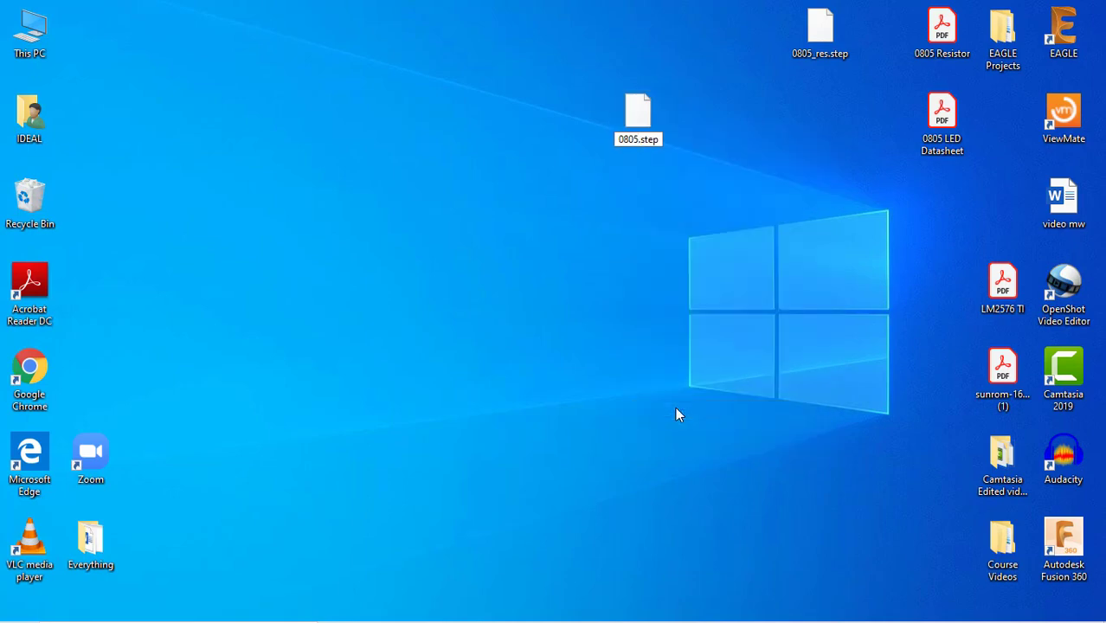
text(805_LED)
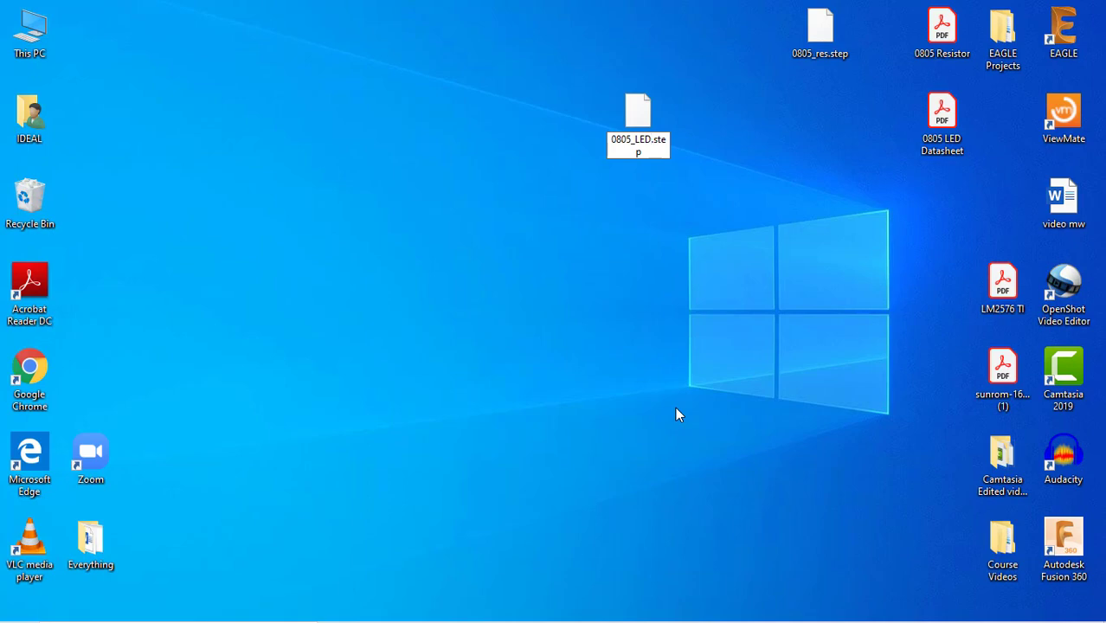
key(Return)
drag(655, 134, 832, 125)
click(709, 466)
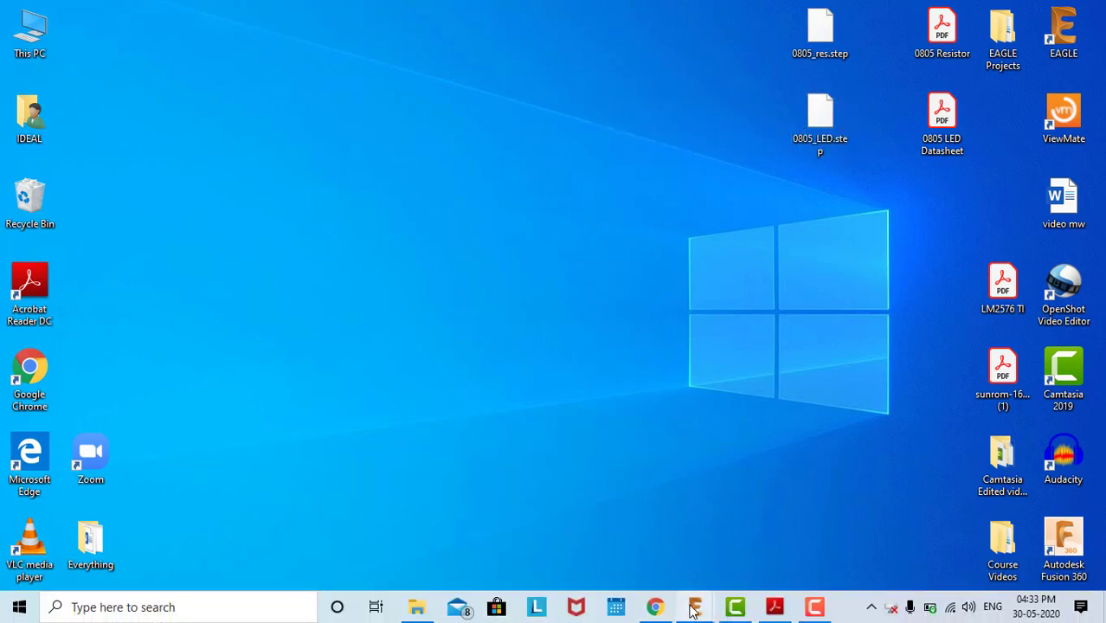
Switch to EAGLE, close the LED device editor window, and reopen Custom lib.lbr from the Control Panel.
mouse_move(695, 607)
click(775, 535)
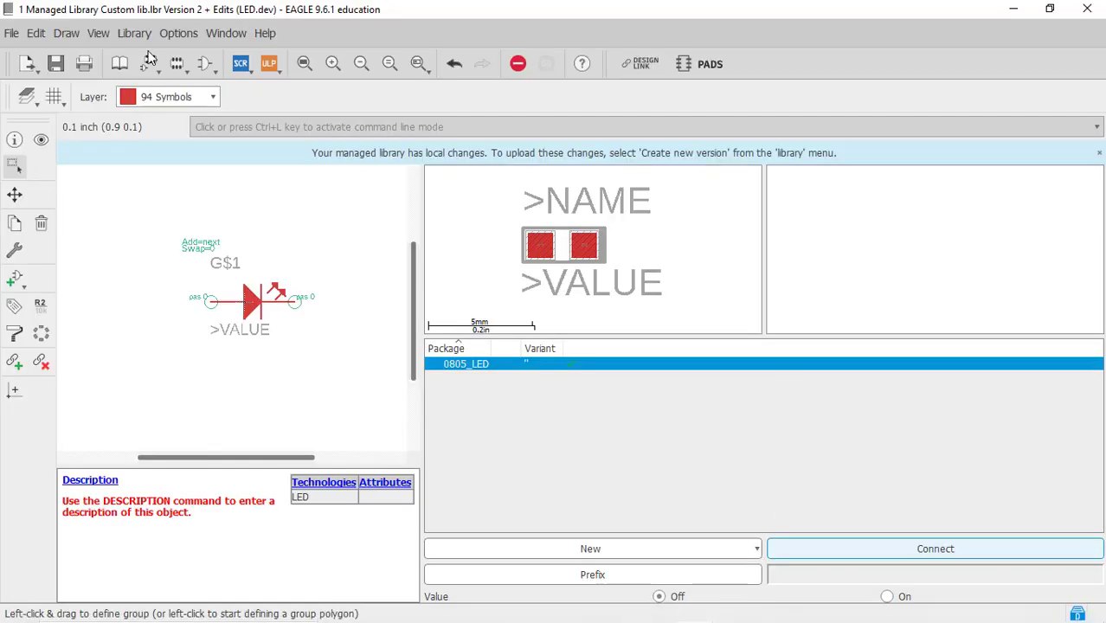
click(1087, 9)
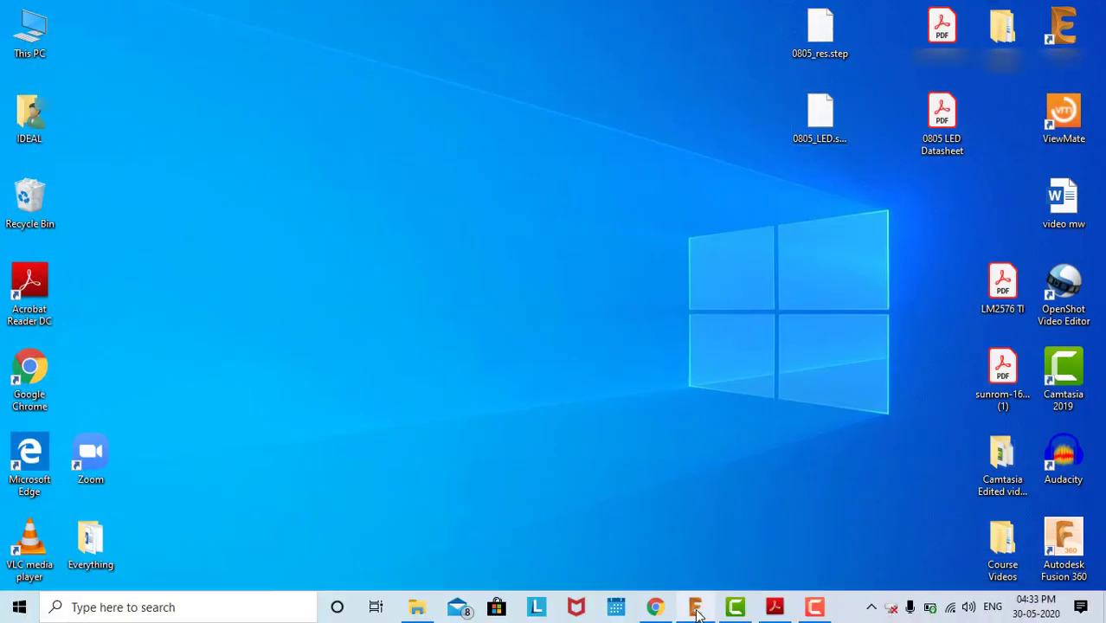
click(695, 607)
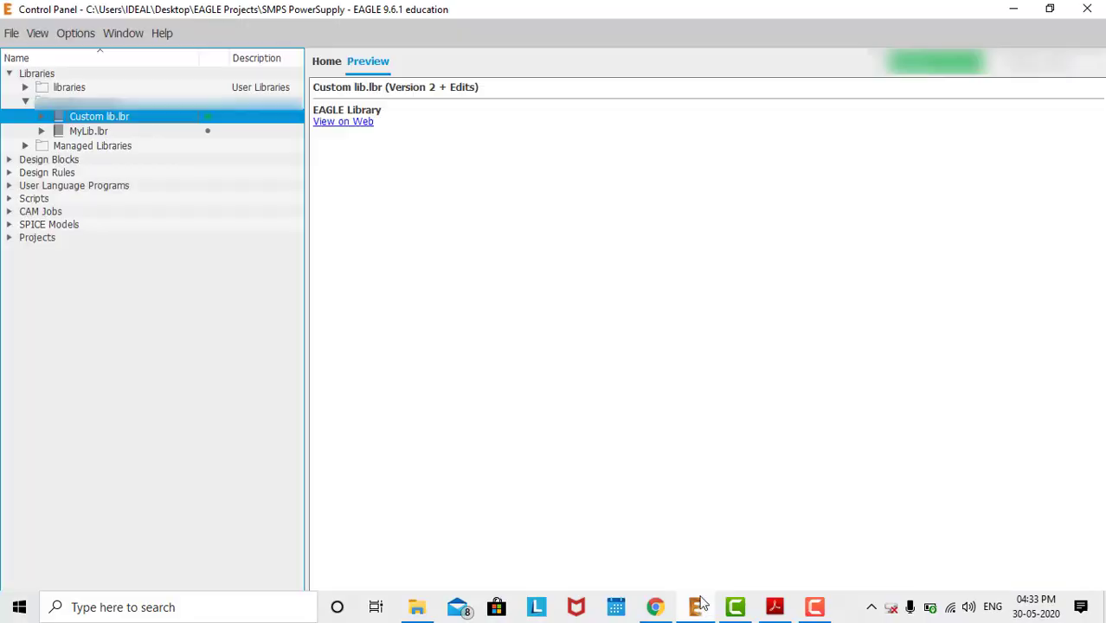
double_click(126, 116)
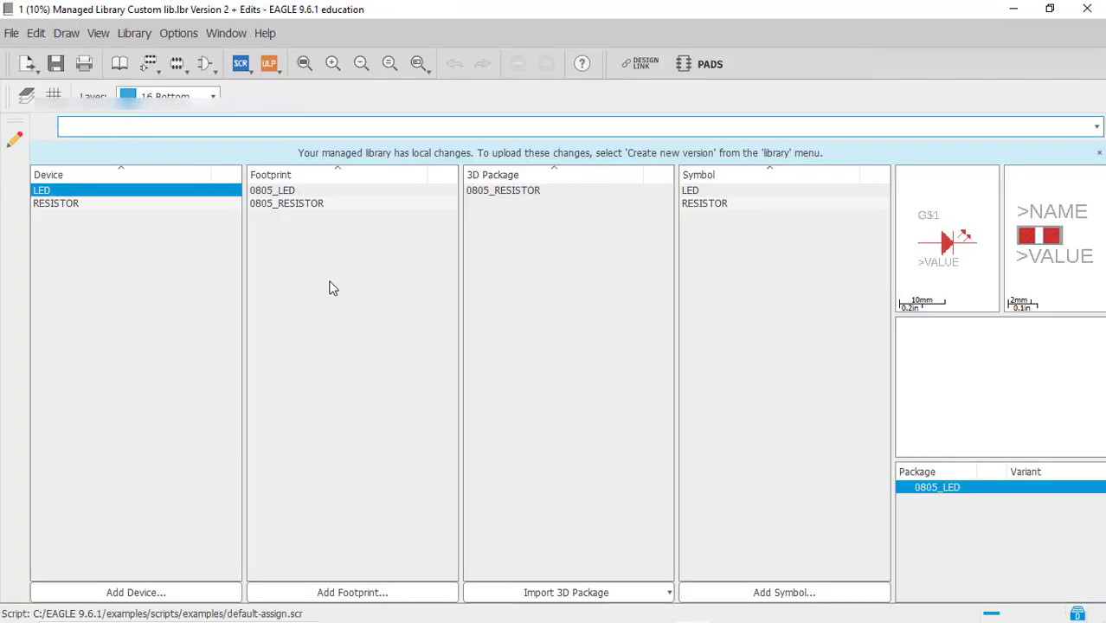
Create a new version of the managed Custom lib library to upload the local changes.
click(138, 36)
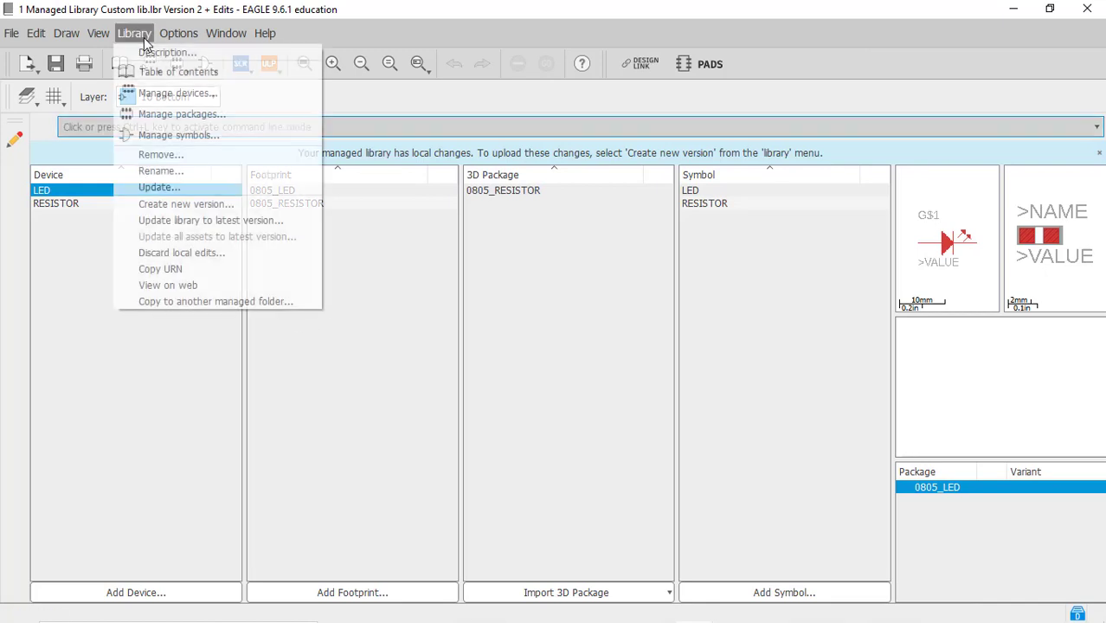
click(198, 206)
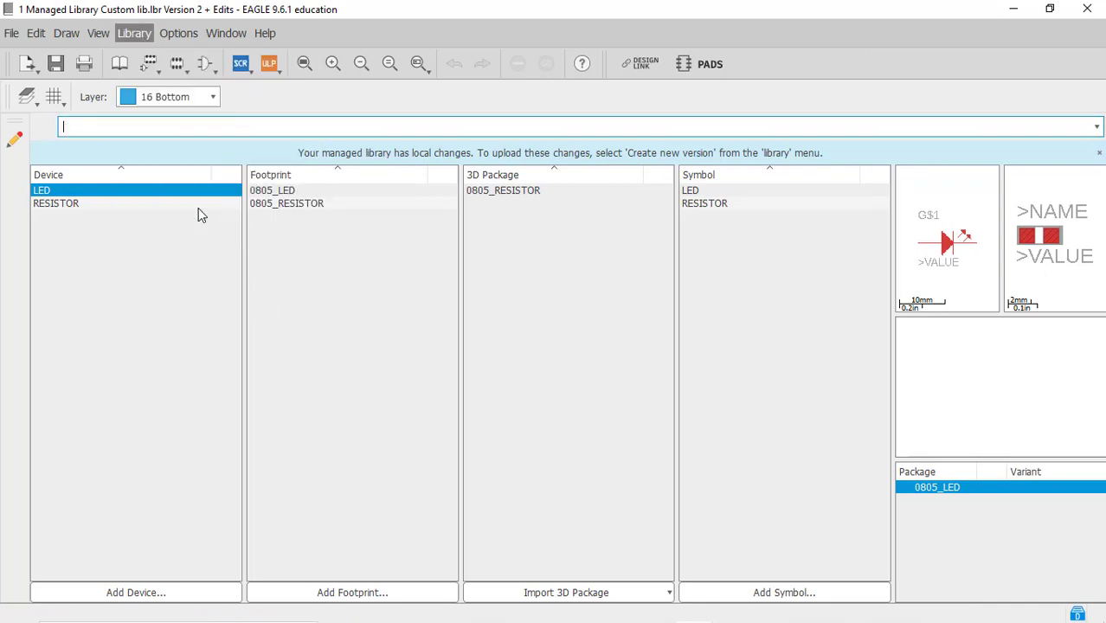
click(189, 249)
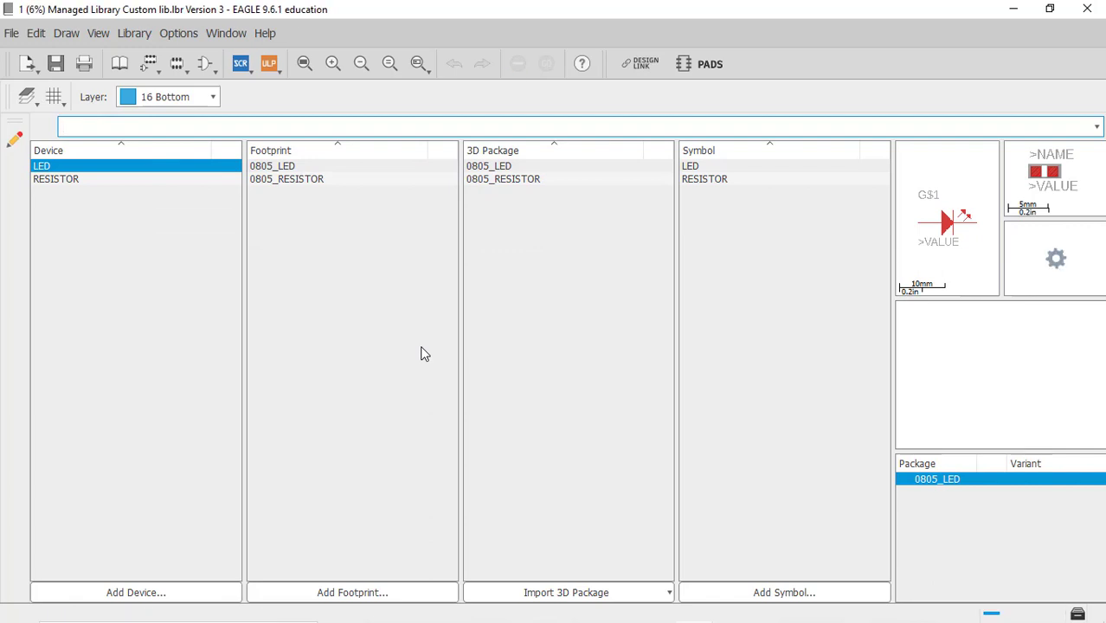
Open the LED device's 0805_LED 3D package for editing and remove its default box model.
right_click(169, 173)
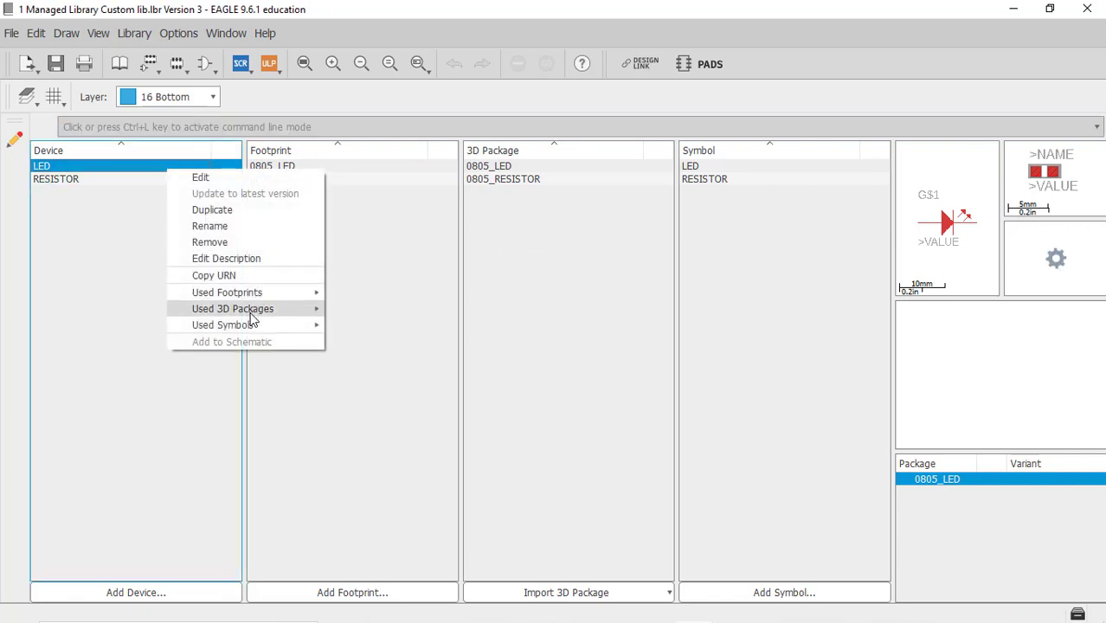
mouse_move(250, 313)
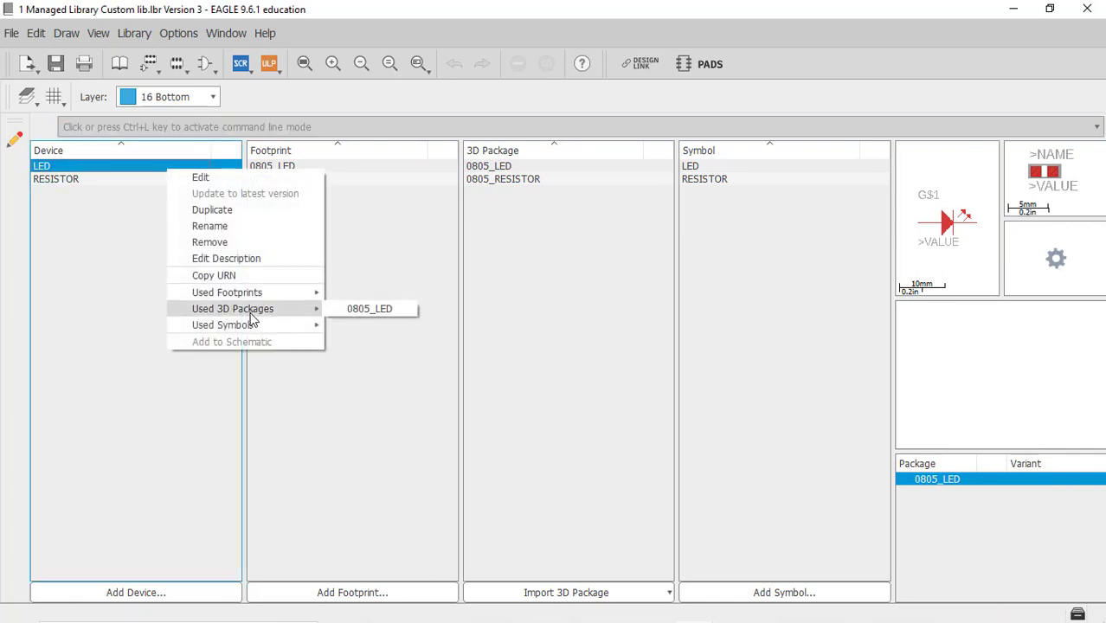
click(369, 309)
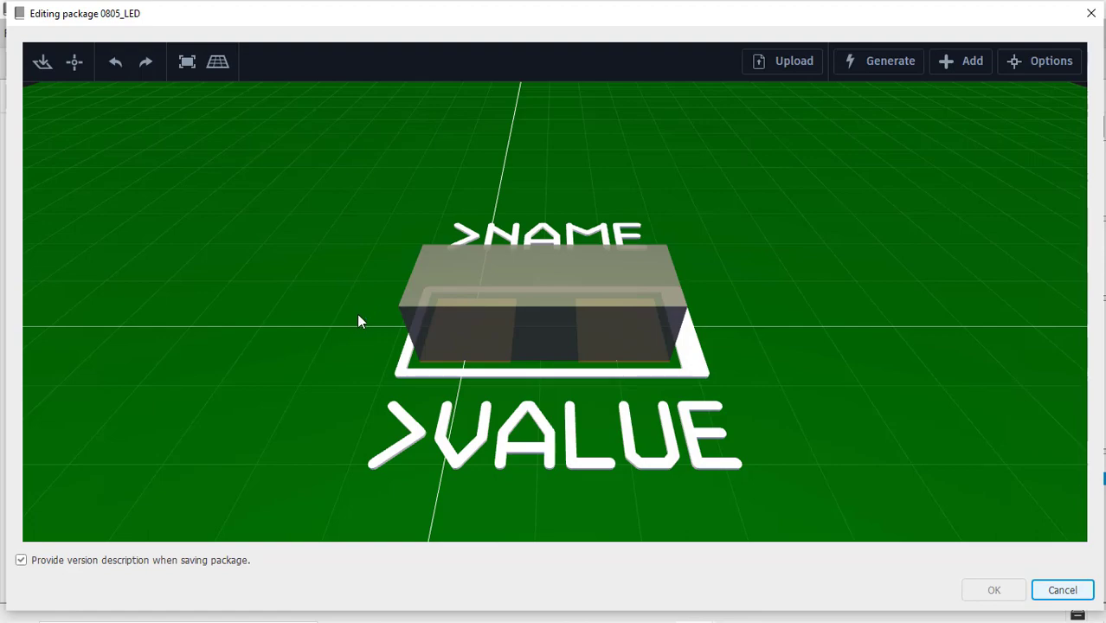
scroll(327, 315, down, 5)
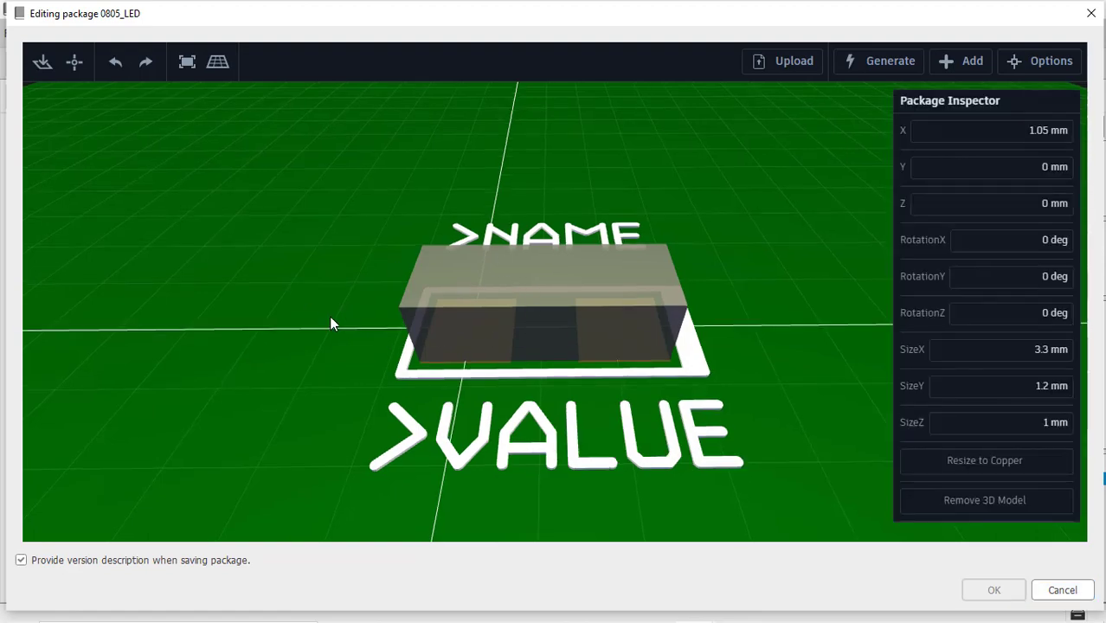
click(369, 377)
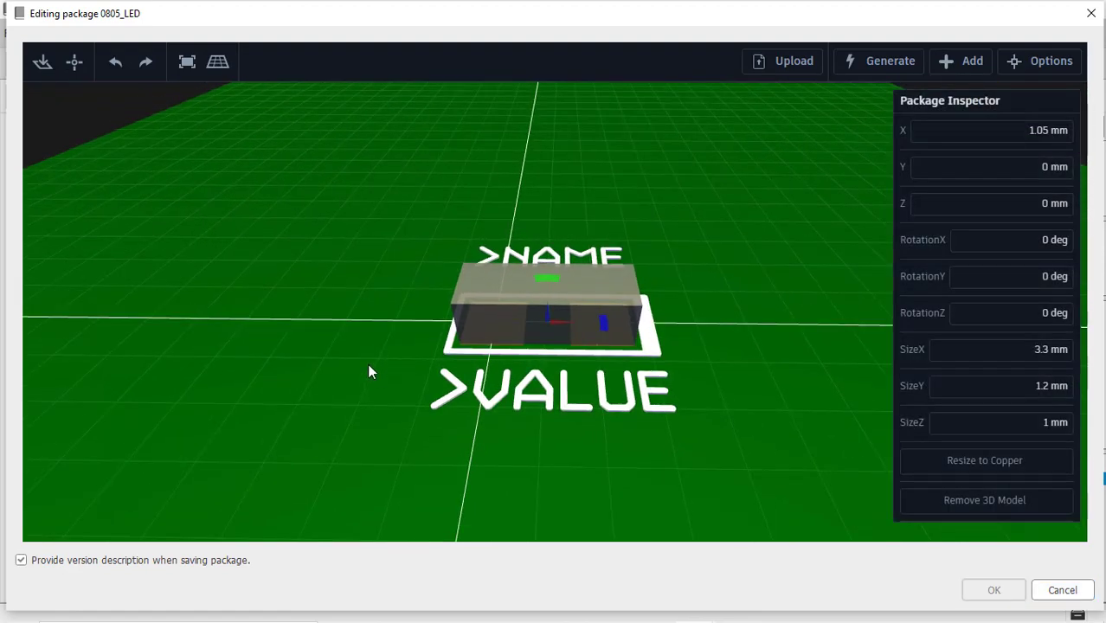
drag(367, 363, 382, 385)
click(968, 500)
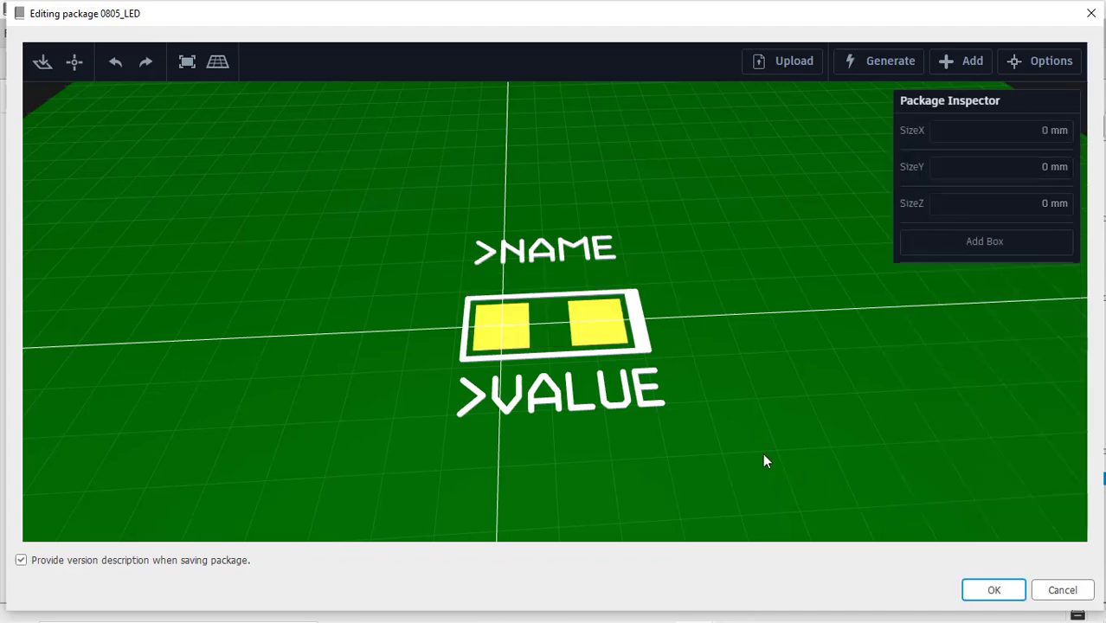
Upload 0805_LED.step from the Desktop as the package's 3D model.
drag(762, 453, 735, 463)
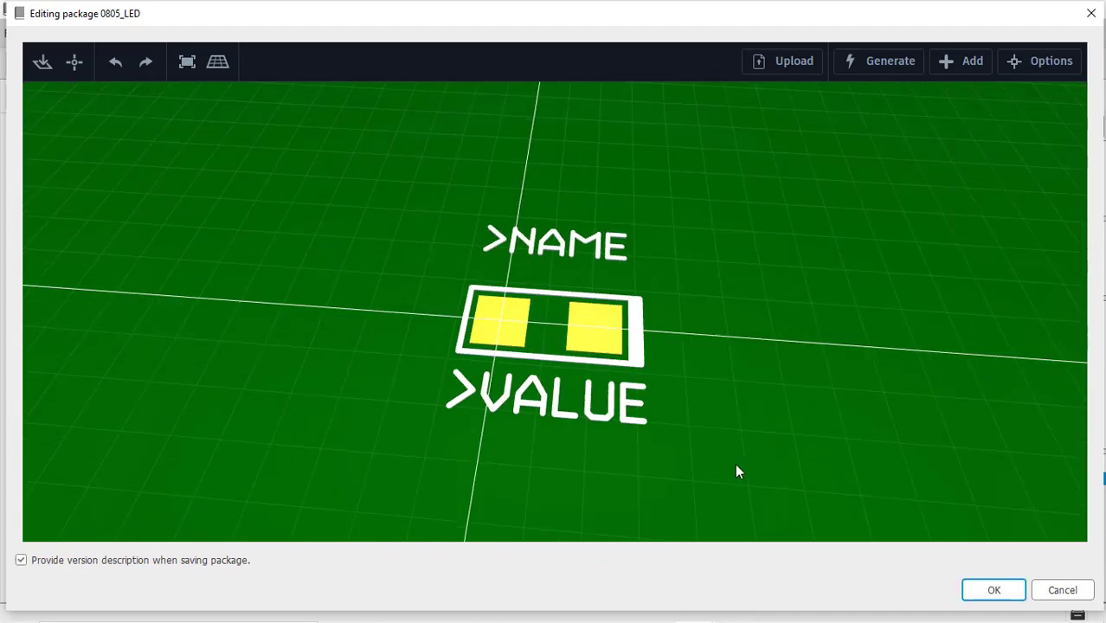
click(779, 66)
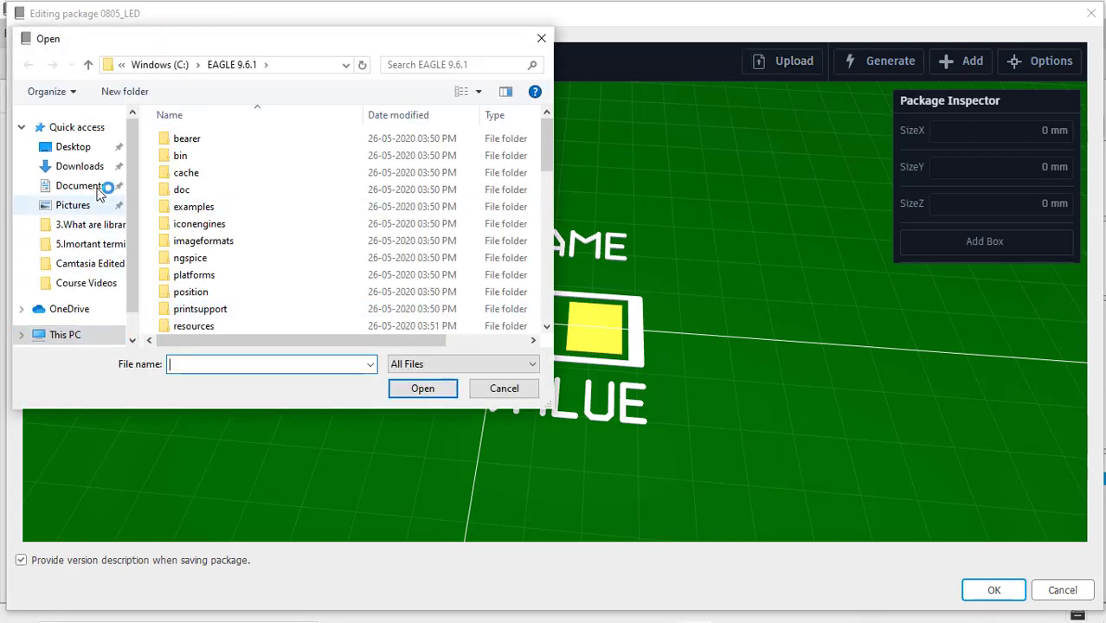
click(80, 227)
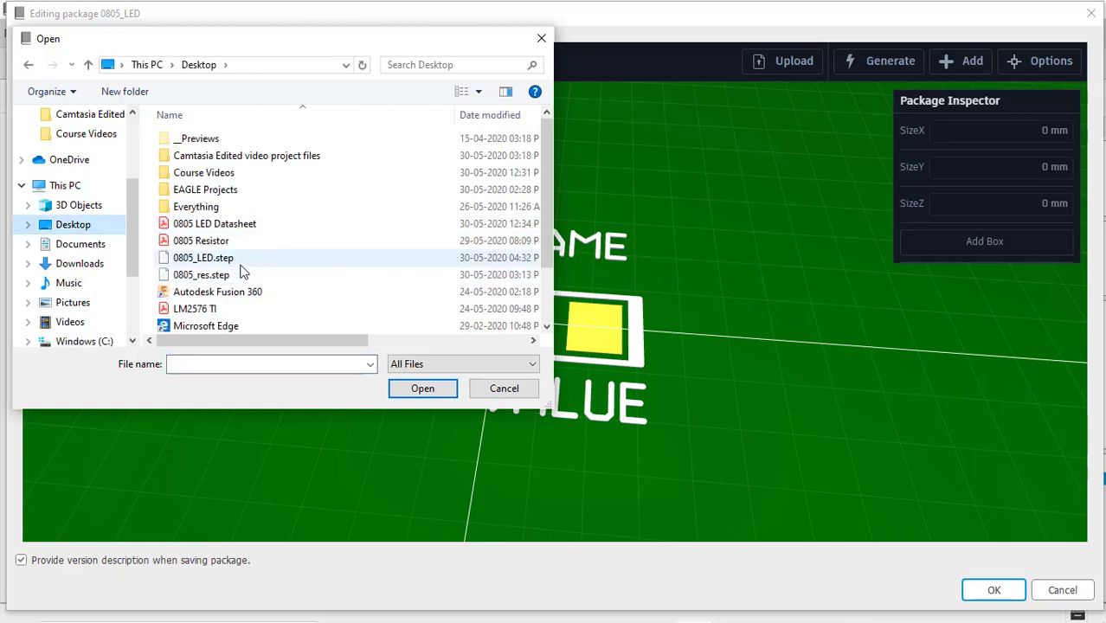
click(241, 264)
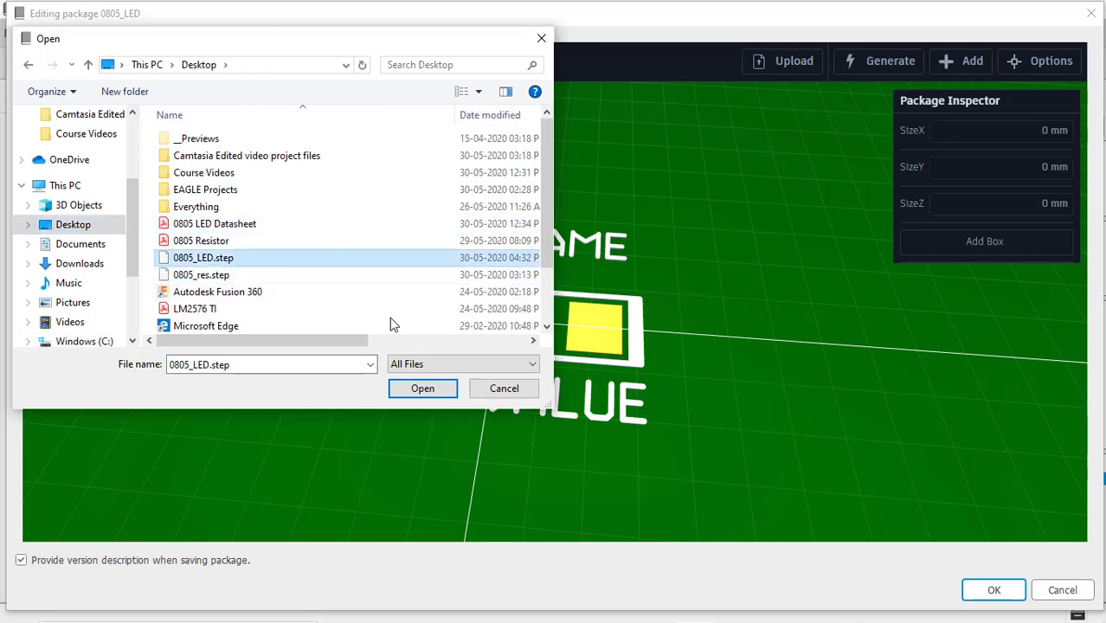
click(422, 388)
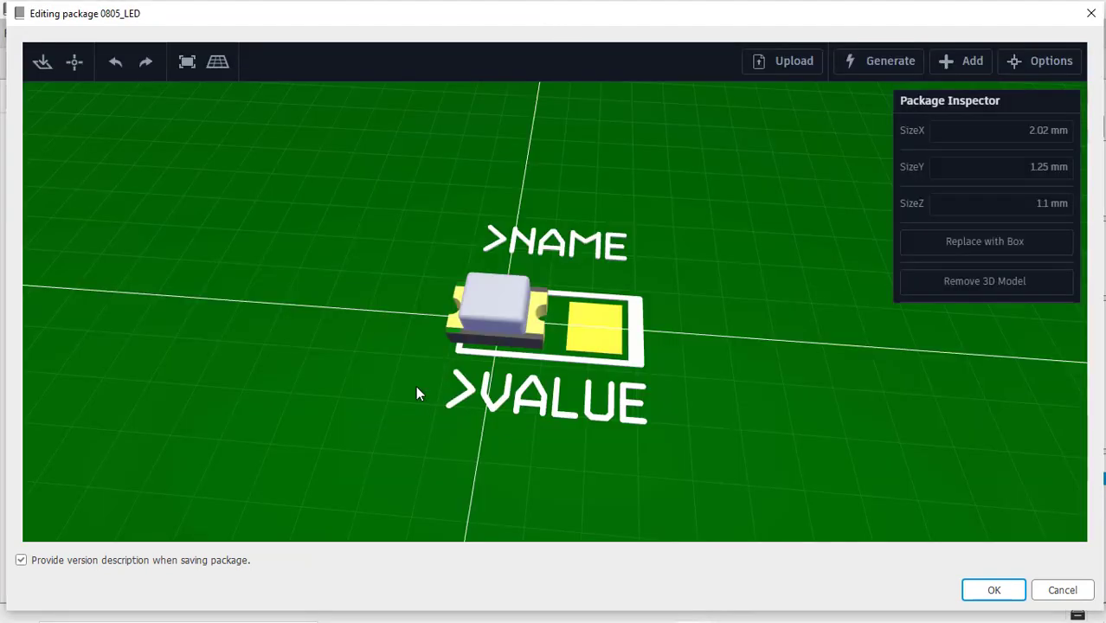
Move the LED model off the footprint, beside the end of the >VALUE text, to expose both pads.
drag(419, 391, 454, 332)
click(472, 327)
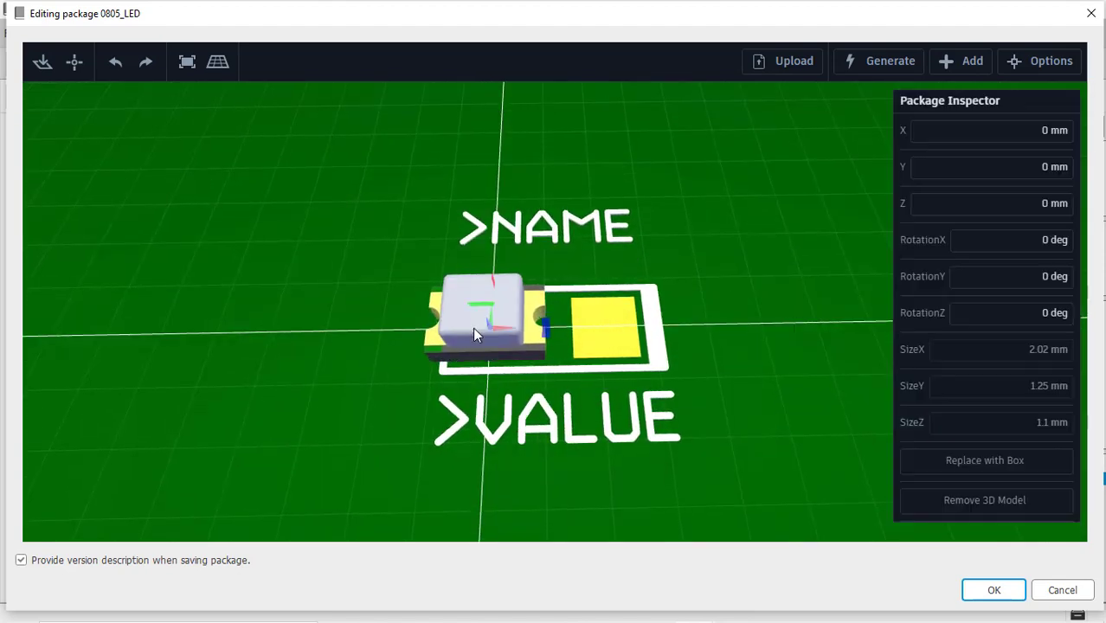
drag(557, 313, 746, 430)
drag(702, 459, 587, 408)
click(691, 362)
drag(639, 441, 637, 471)
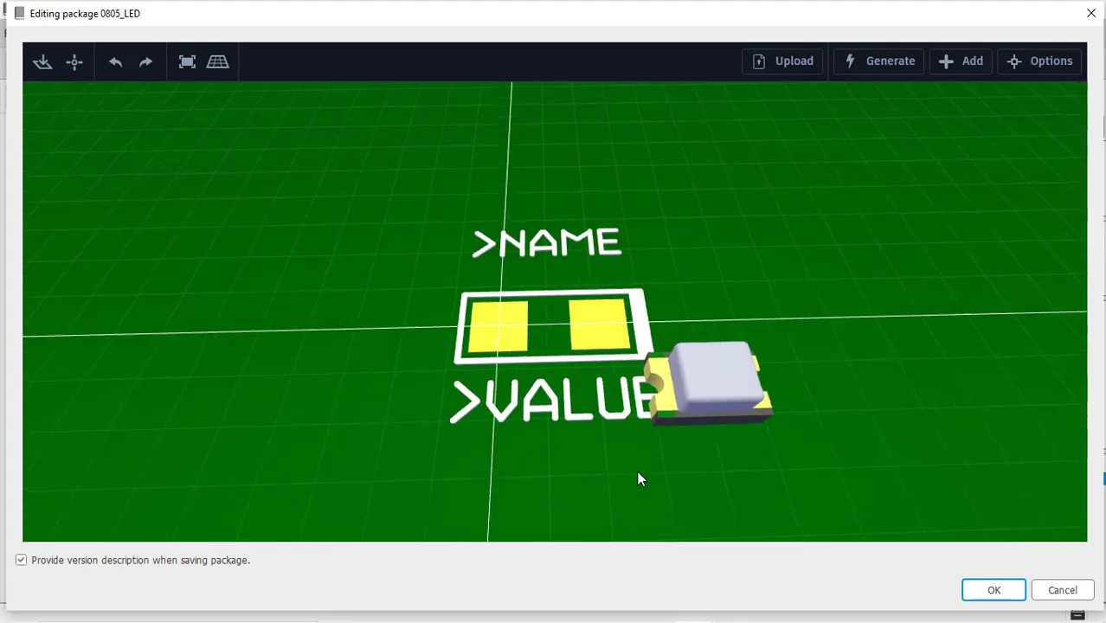
Place the LED model midway between the two pads at about X 1.08 mm, Y -0.02 mm, and accept the package edit.
drag(711, 407, 568, 338)
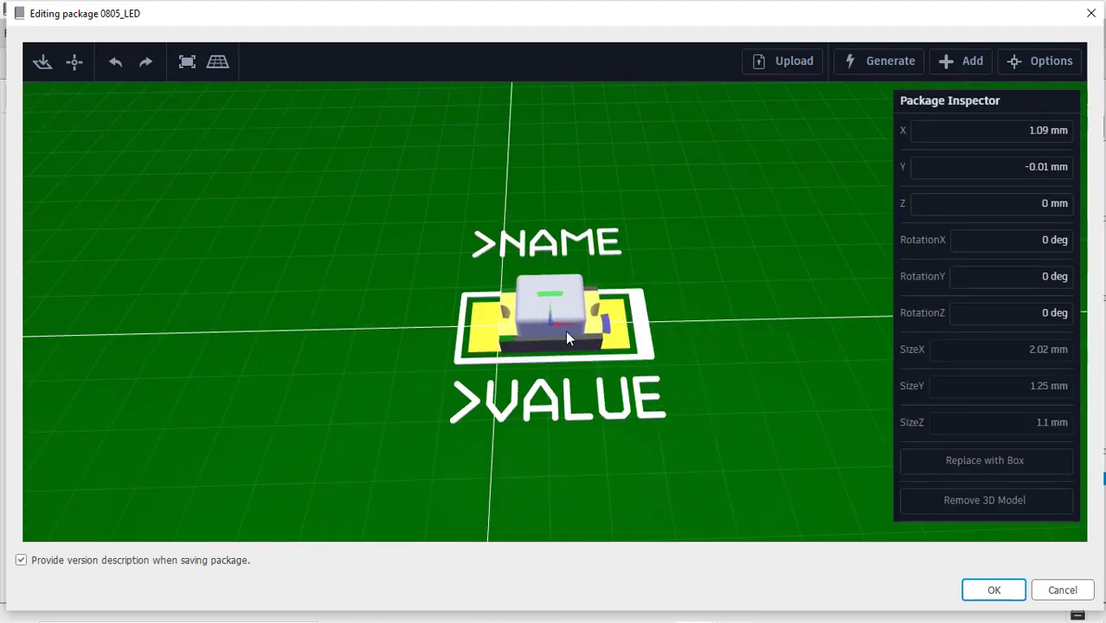
mouse_move(593, 417)
mouse_down()
mouse_move(589, 433)
mouse_move(627, 410)
mouse_move(599, 392)
mouse_move(581, 414)
mouse_up()
click(539, 352)
scroll(558, 363, up, 2)
scroll(558, 363, up, 1)
click(537, 361)
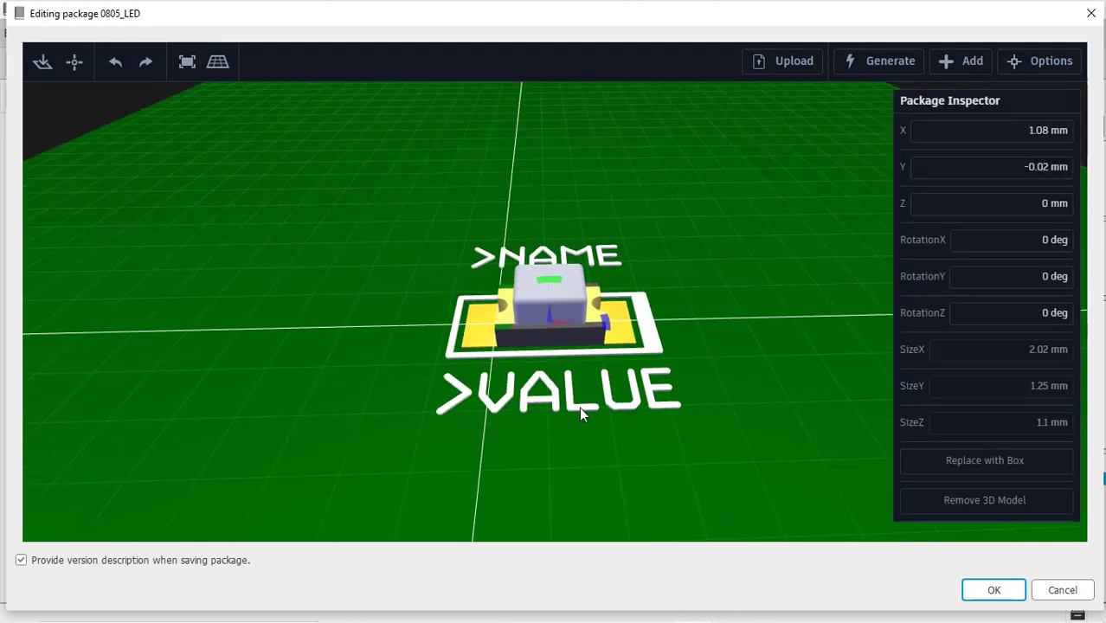
scroll(694, 422, down, 1)
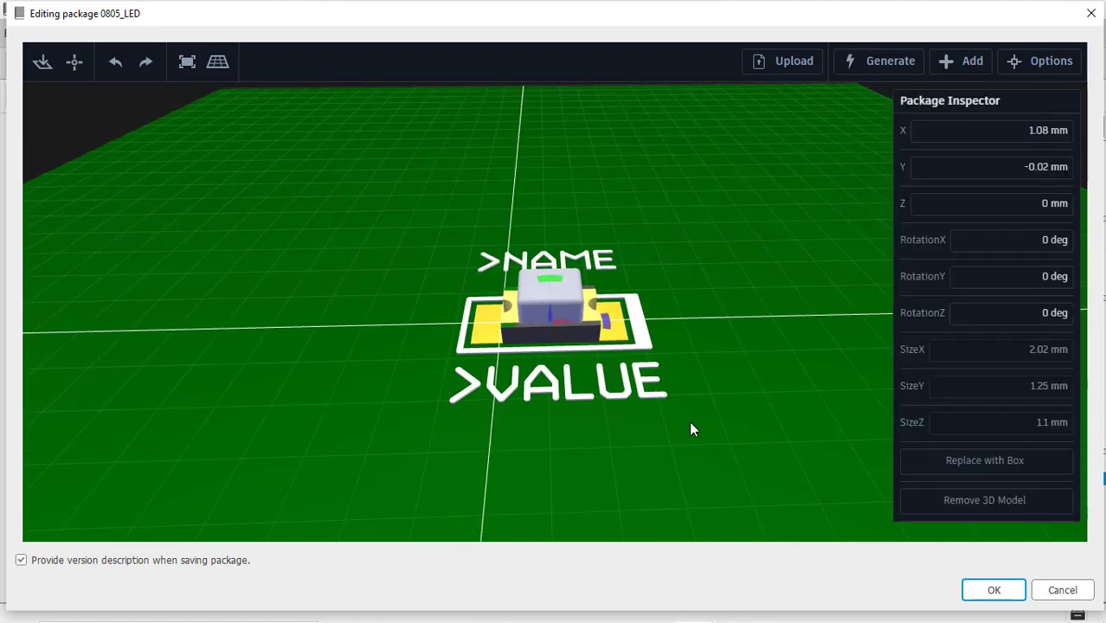
drag(692, 429, 684, 449)
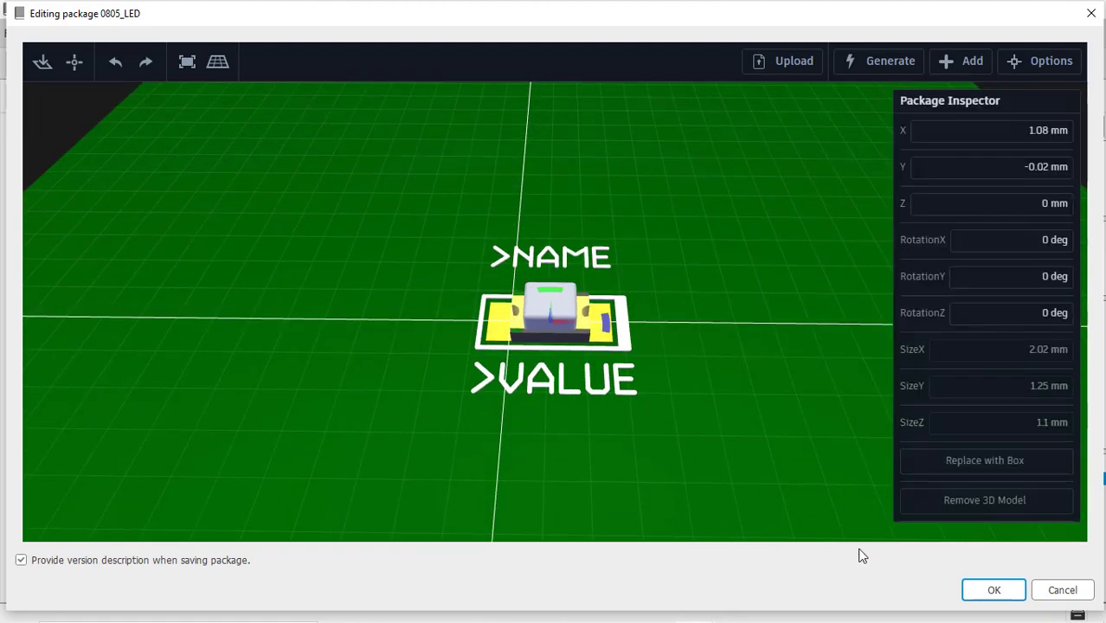
click(989, 589)
click(986, 595)
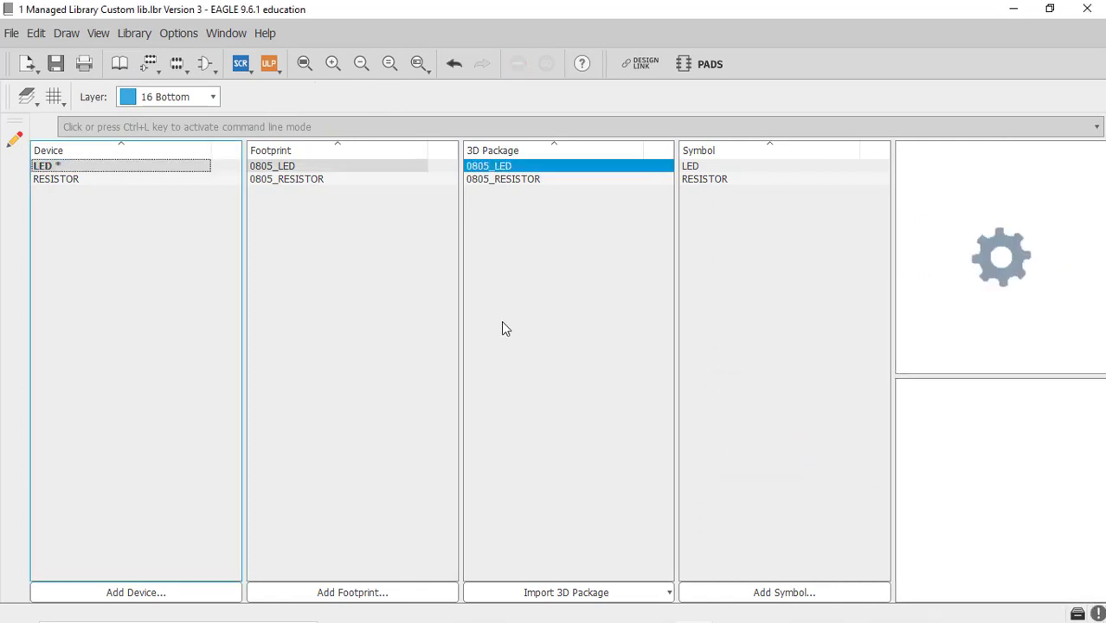
Create a new version of the managed Custom lib library to upload the edited LED package.
click(139, 35)
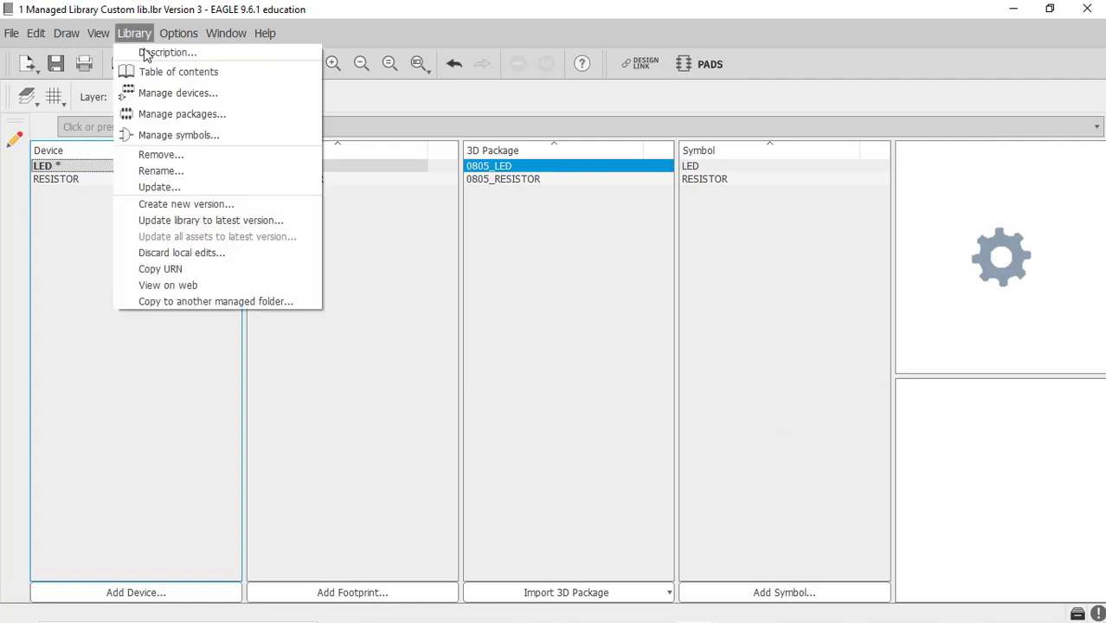
click(170, 217)
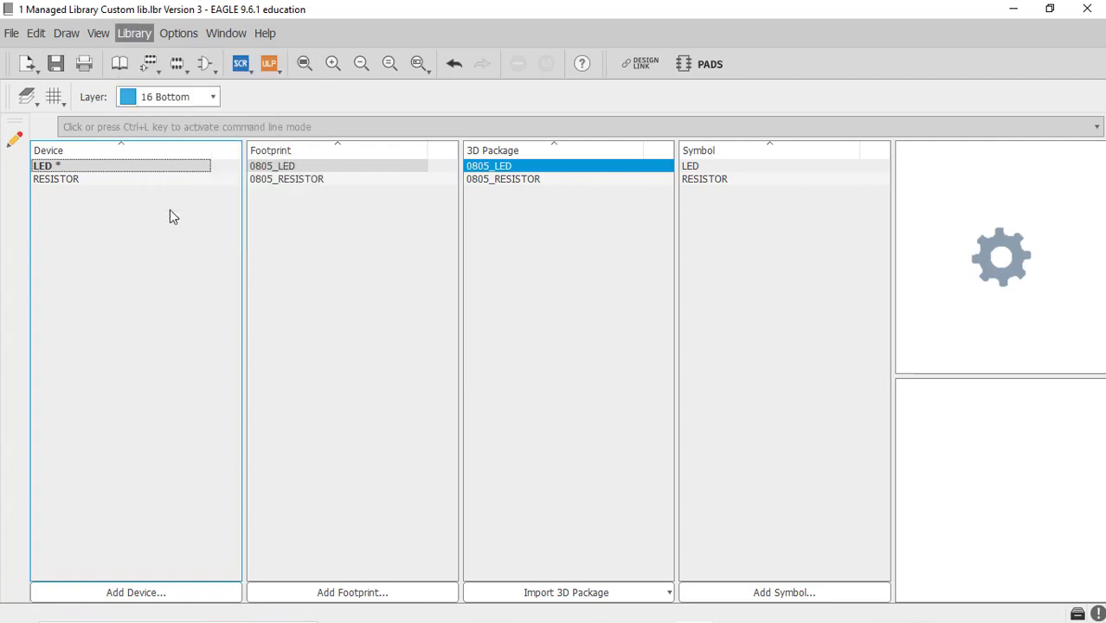
click(298, 253)
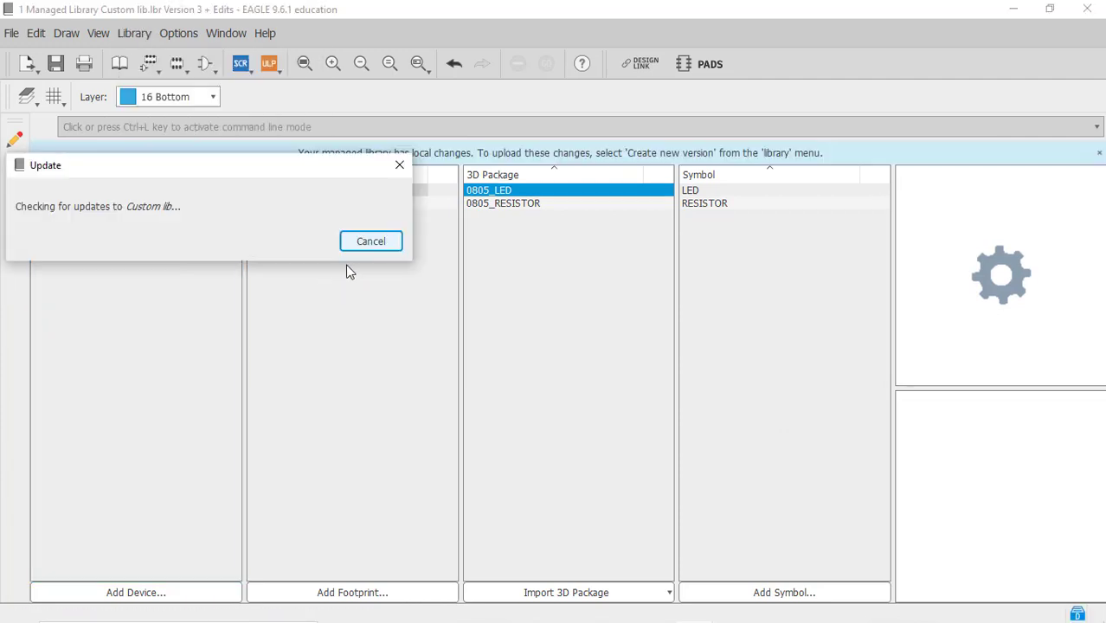
click(333, 330)
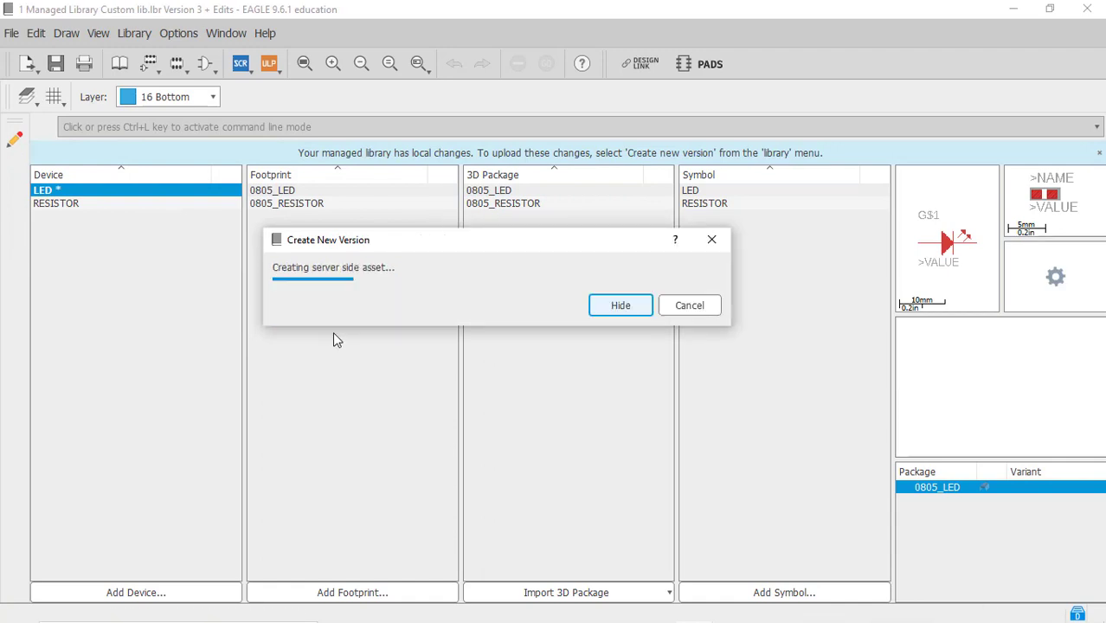